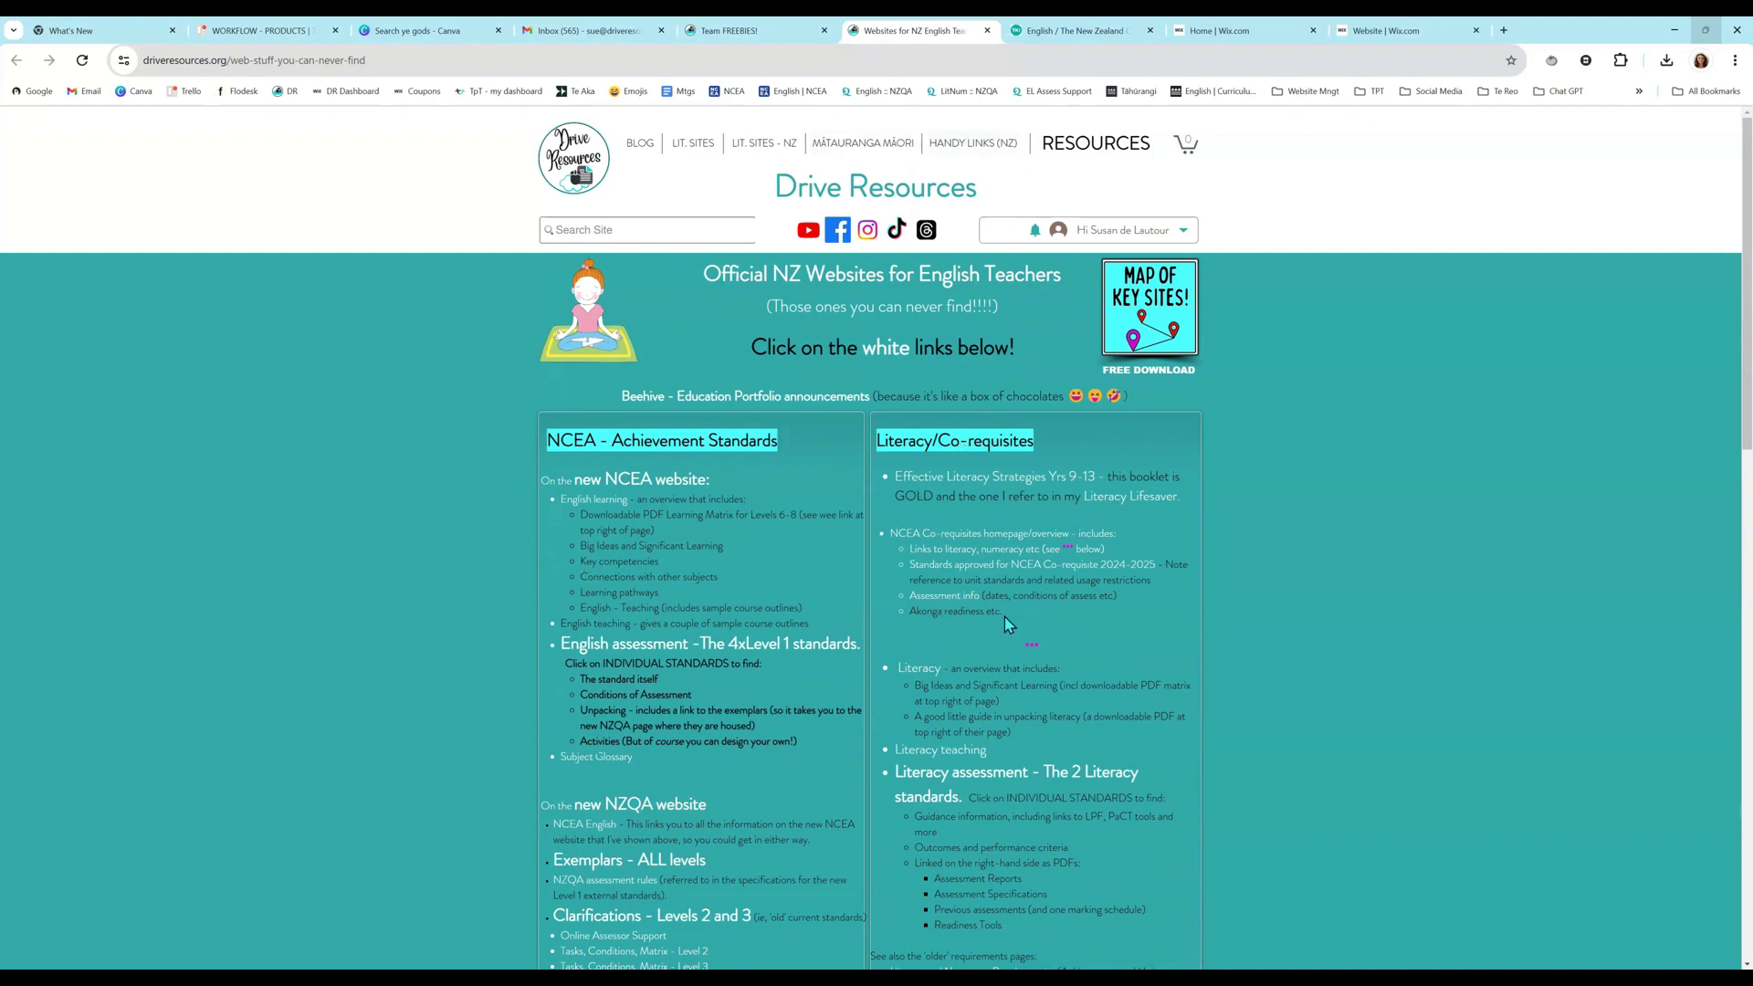
Open the New Zealand Curriculum REFRESH (Te Mātaiaho) link under Other Important Stuff
scroll(1004, 616, "down", 4)
scroll(971, 723, "down", 4)
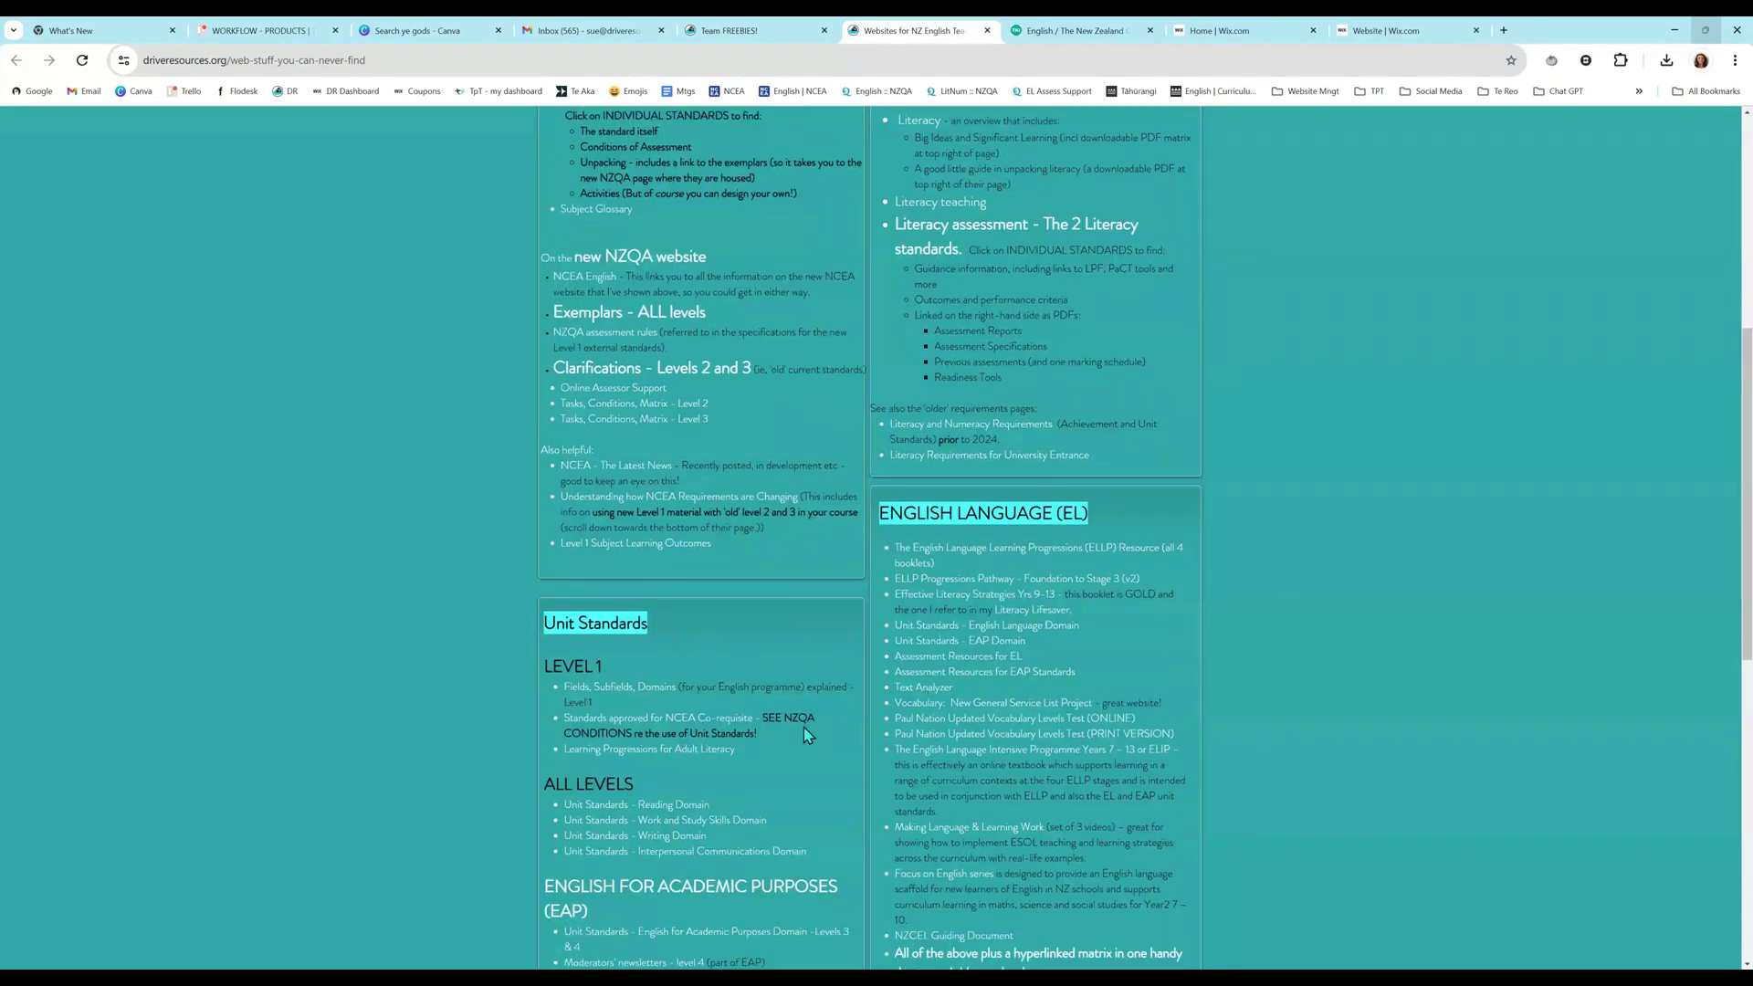
scroll(755, 741, "down", 4)
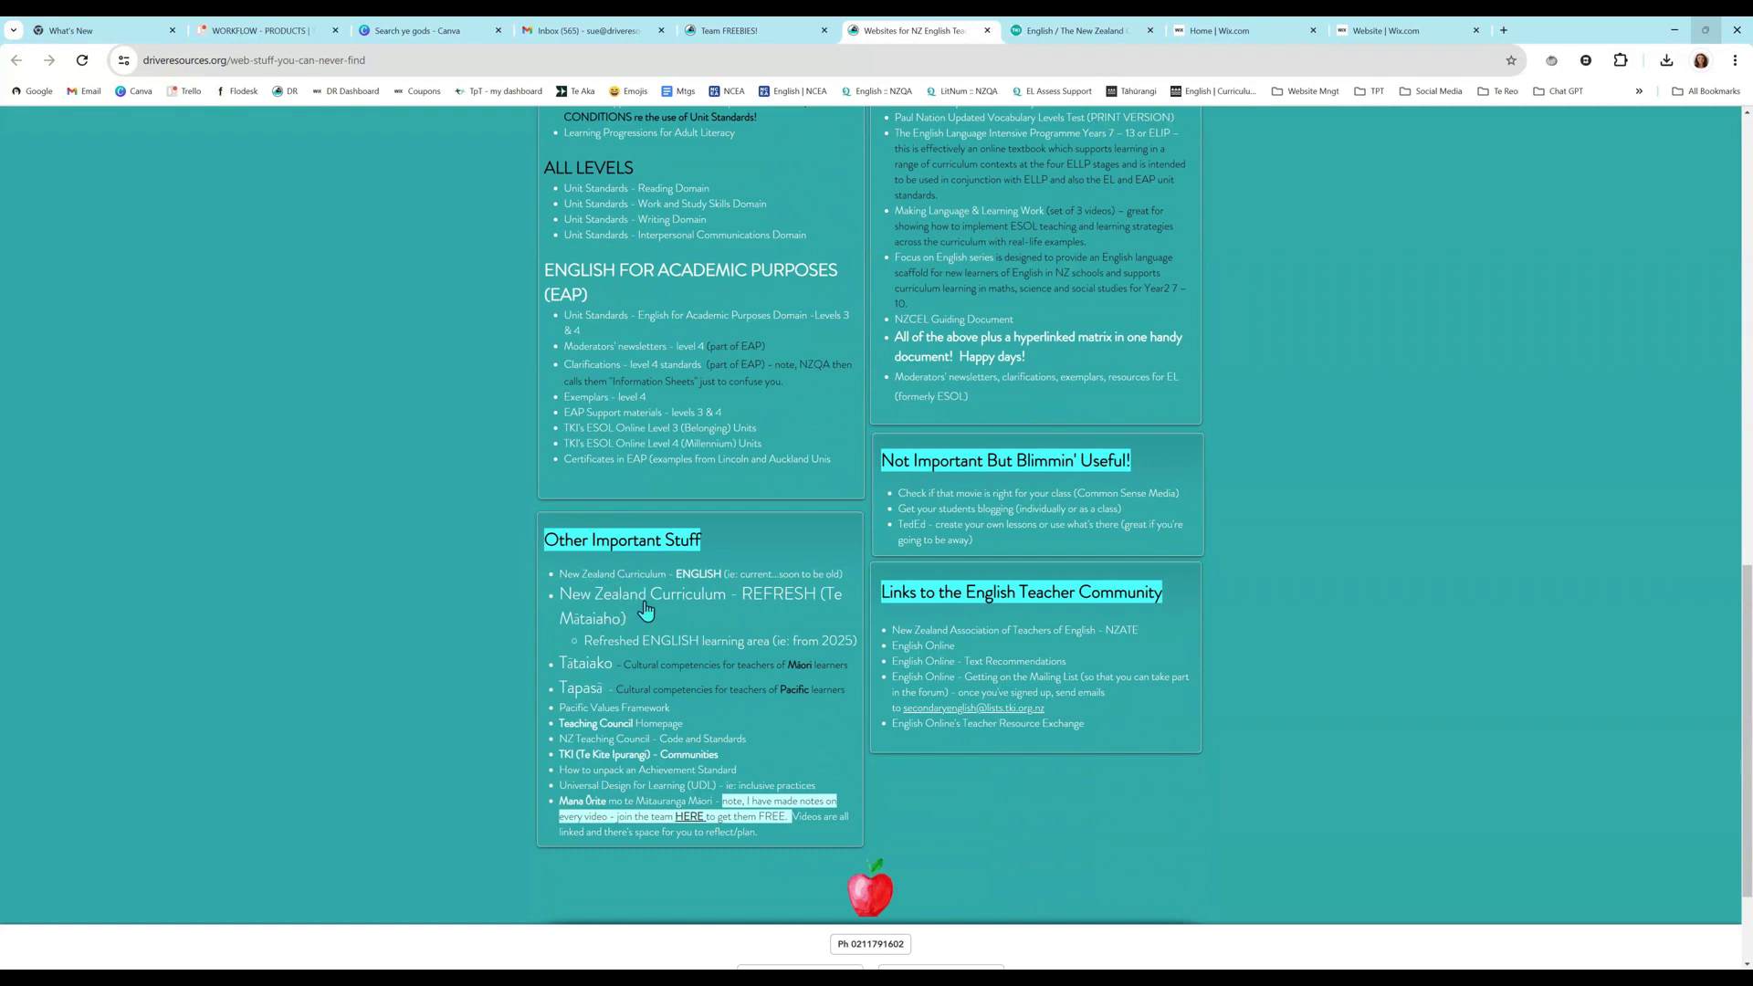
left_click(779, 605)
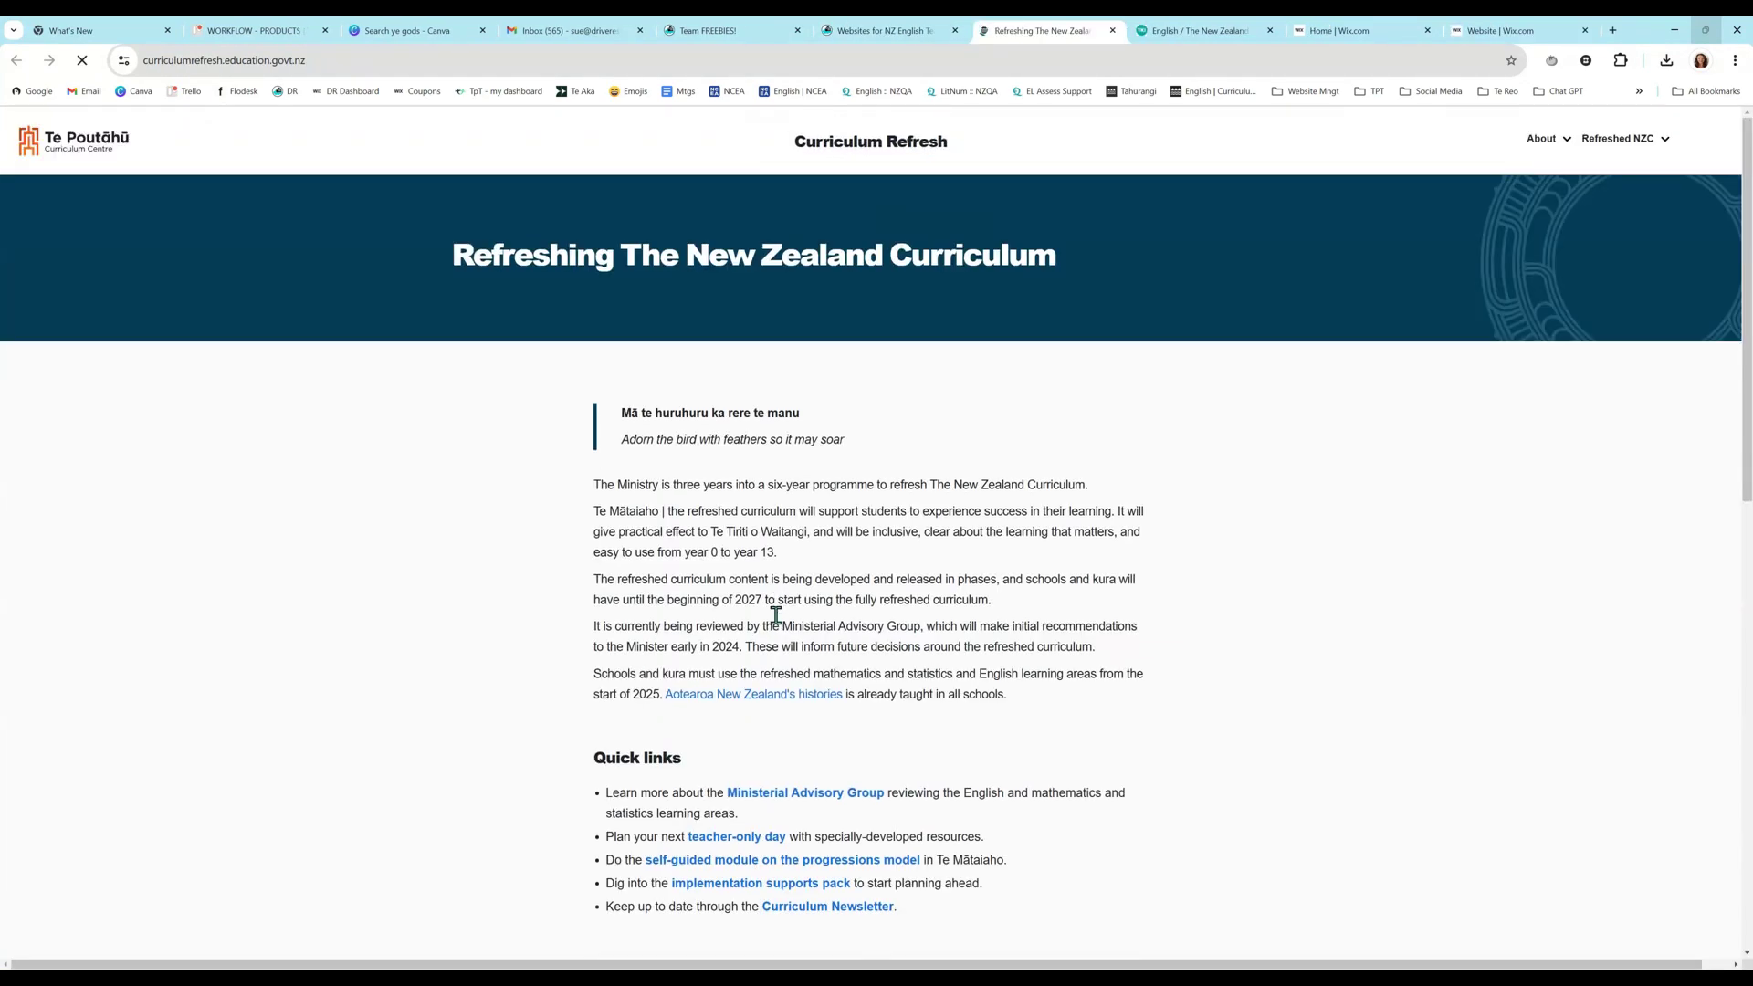
Open the Te Mātaiaho page of the Curriculum Refresh site and go to its English learning area page
scroll(777, 602, "down", 4)
scroll(777, 633, "down", 3)
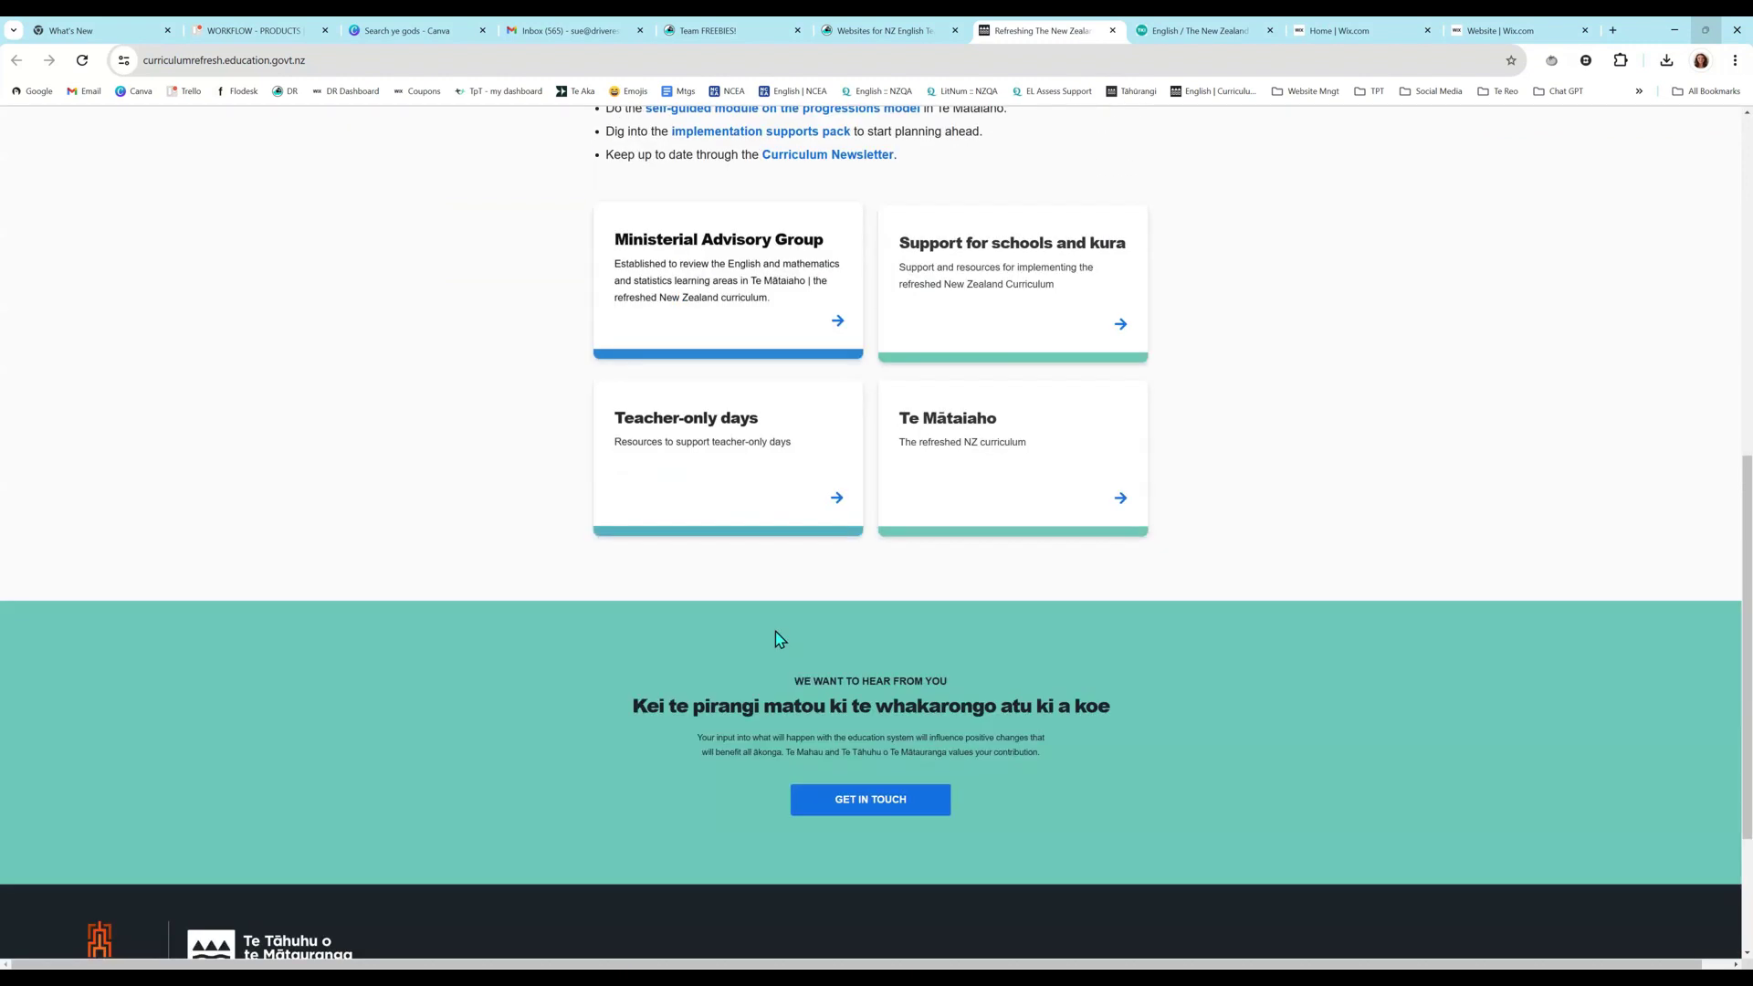
left_click(1123, 491)
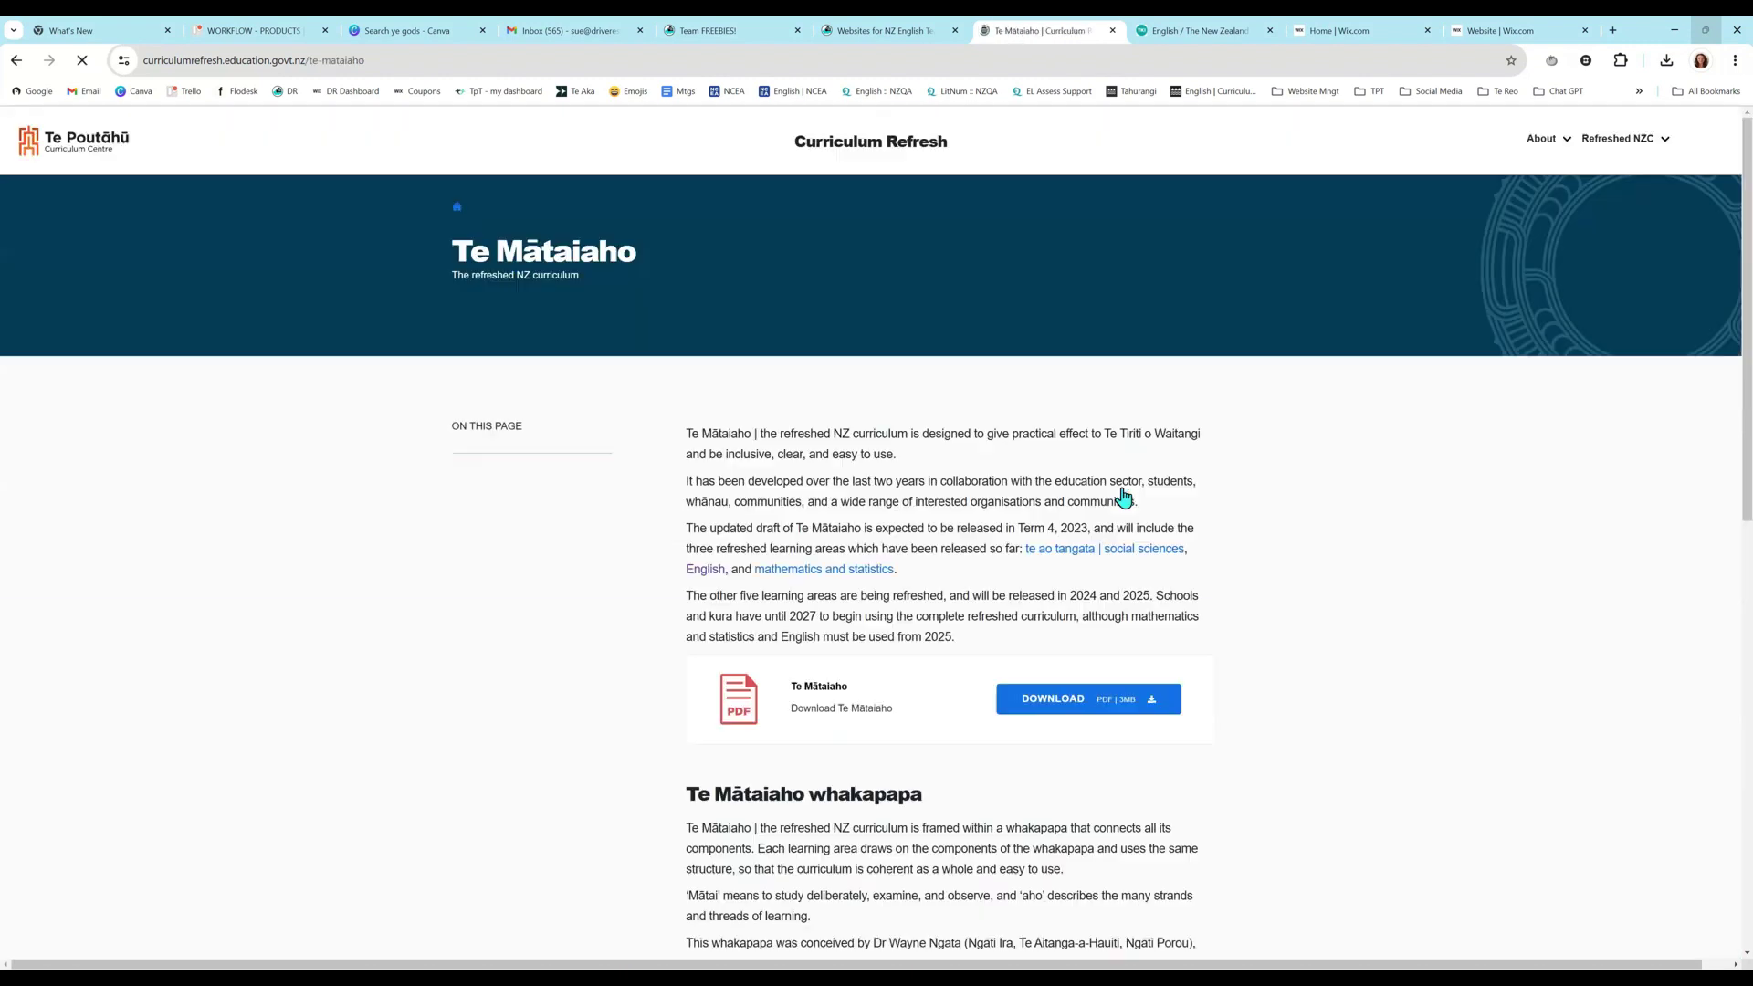
scroll(1123, 497, "down", 15)
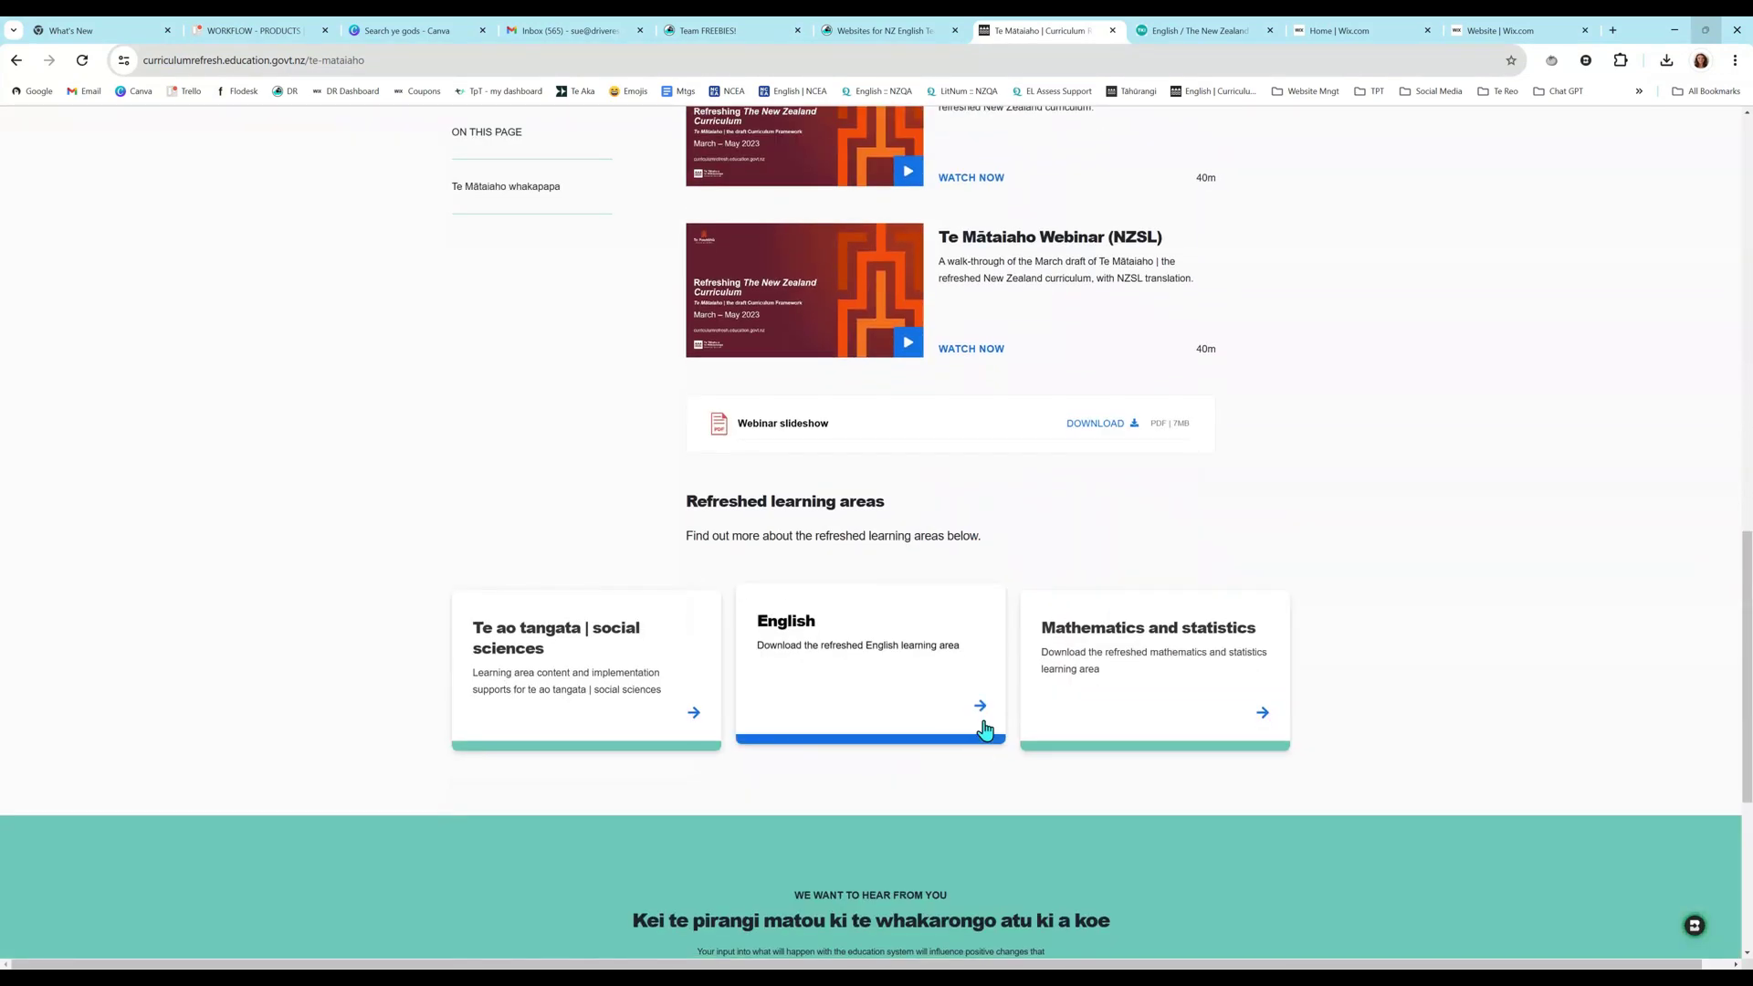
left_click(965, 714)
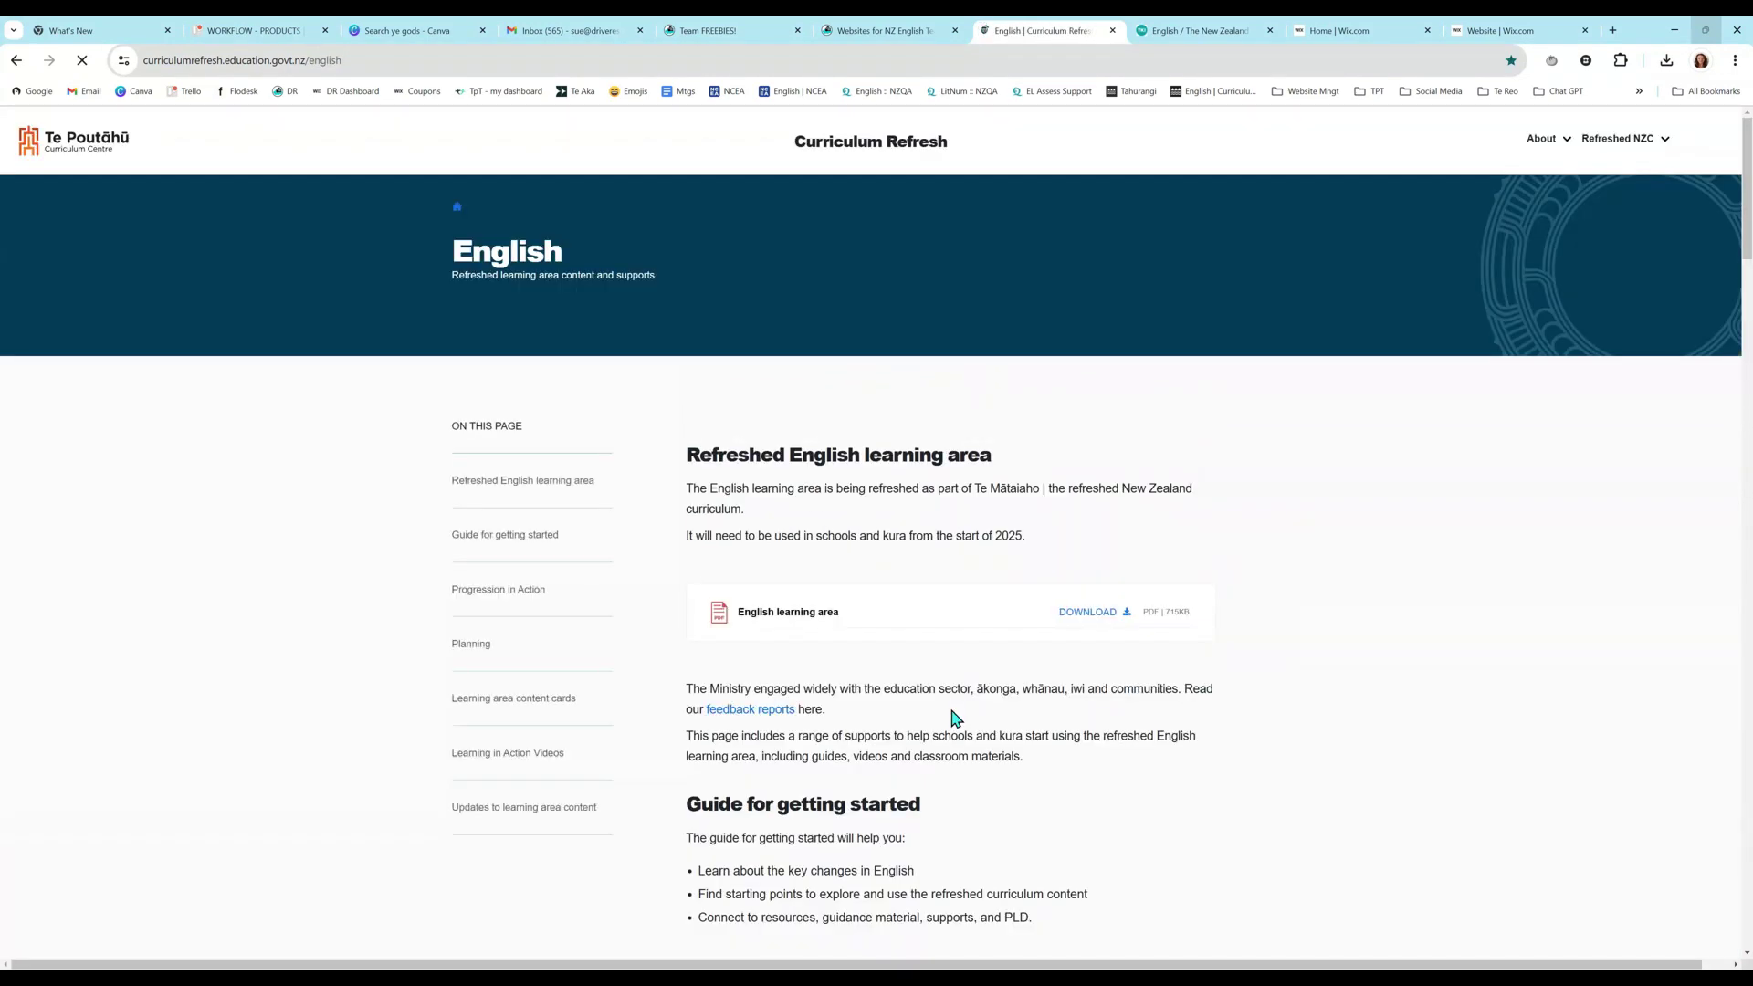
Return to the Official NZ Websites for English Teachers page and open the free Map of Key Sites PDF
left_click(1113, 31)
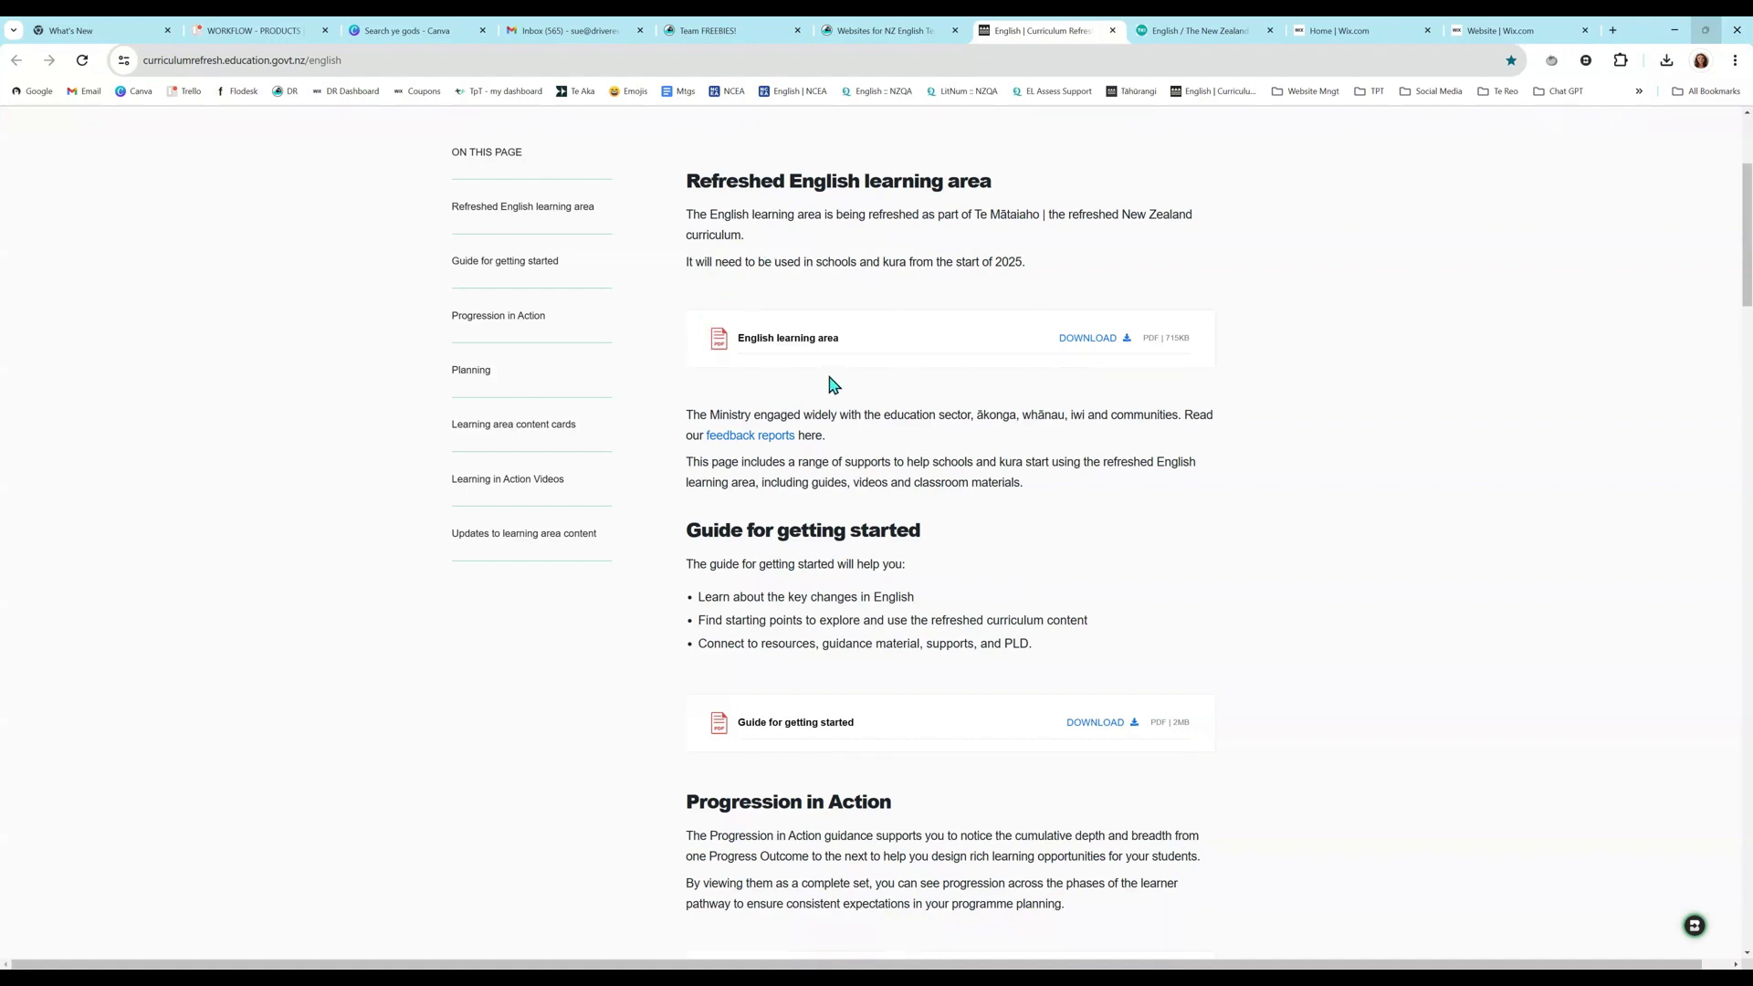
left_click(891, 32)
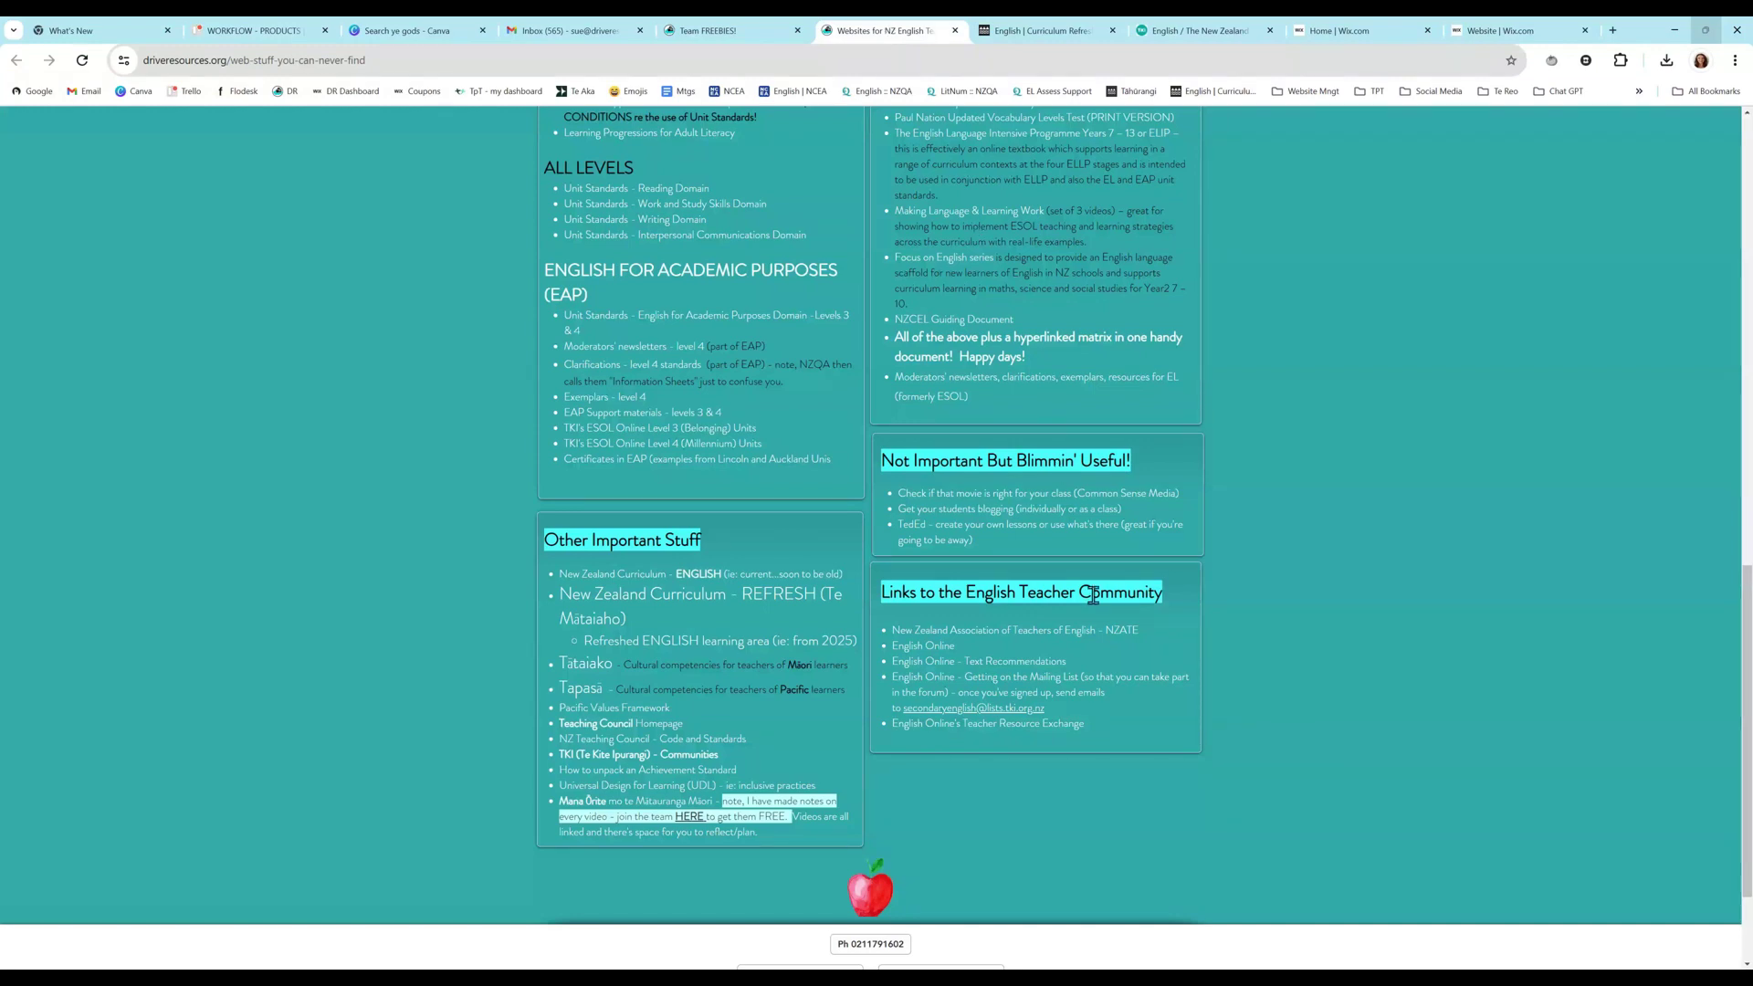
scroll(1093, 594, "up", 7)
scroll(1096, 627, "up", 6)
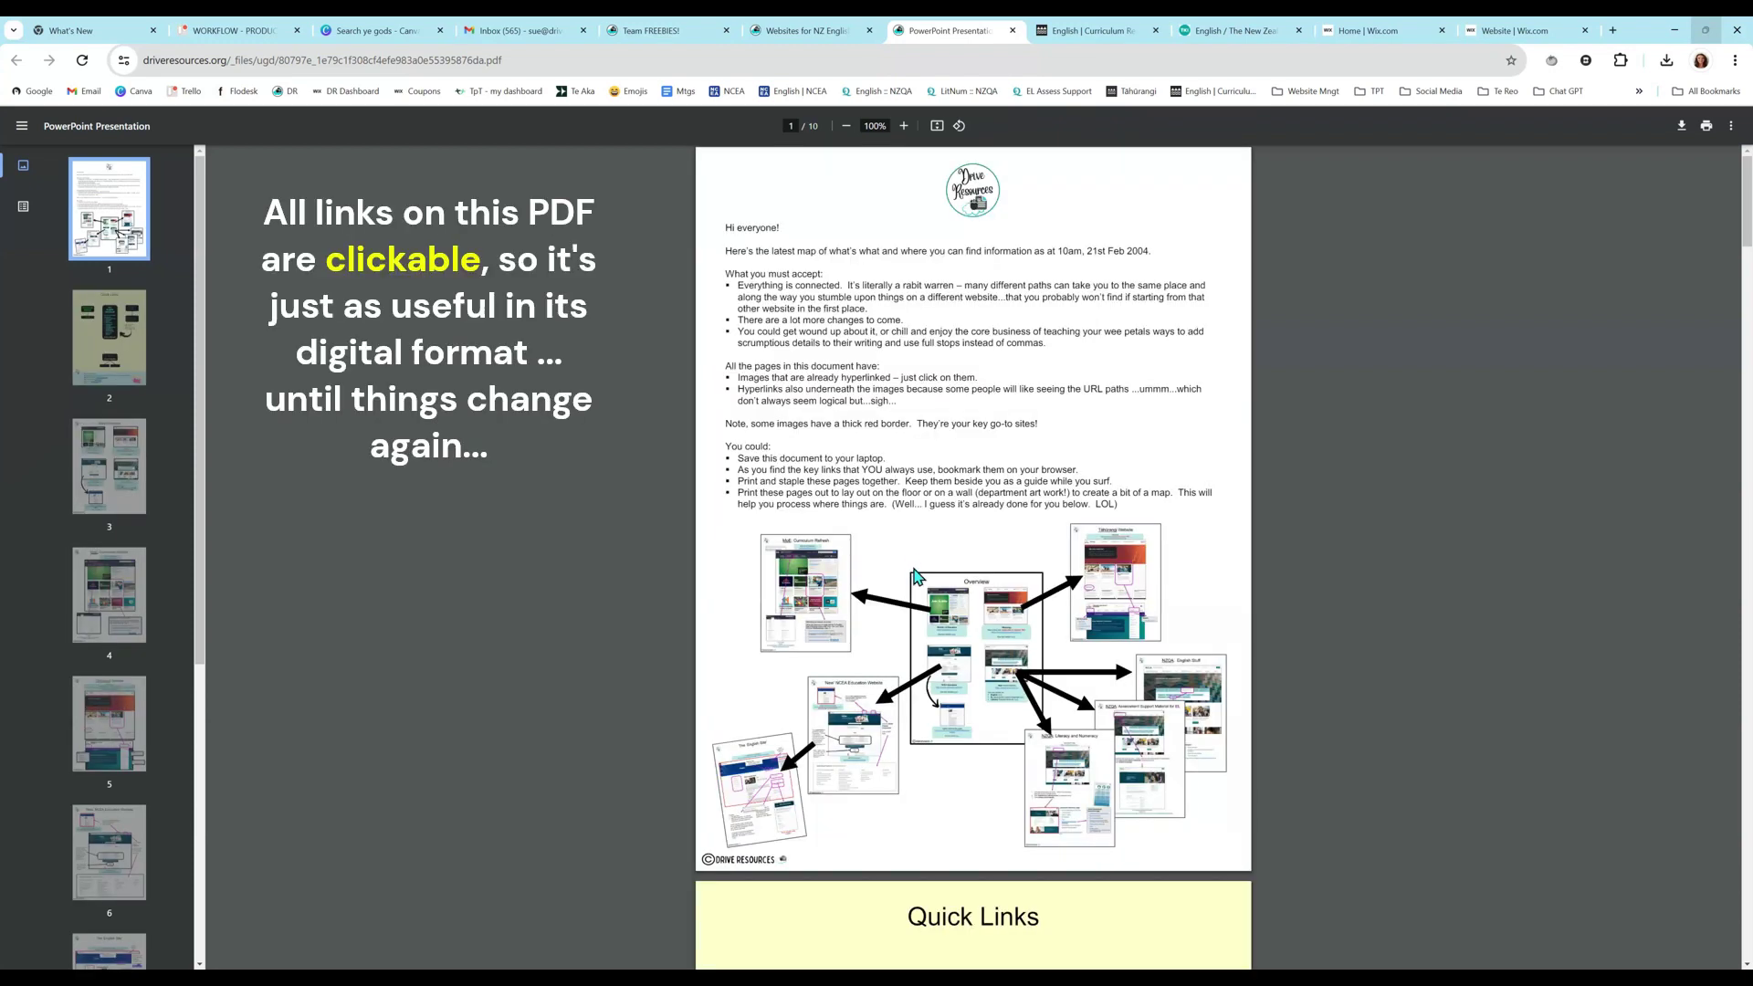
Examine the map PDF's introduction and its Quick Links page
scroll(989, 628, "down", 1)
scroll(989, 627, "down", 4)
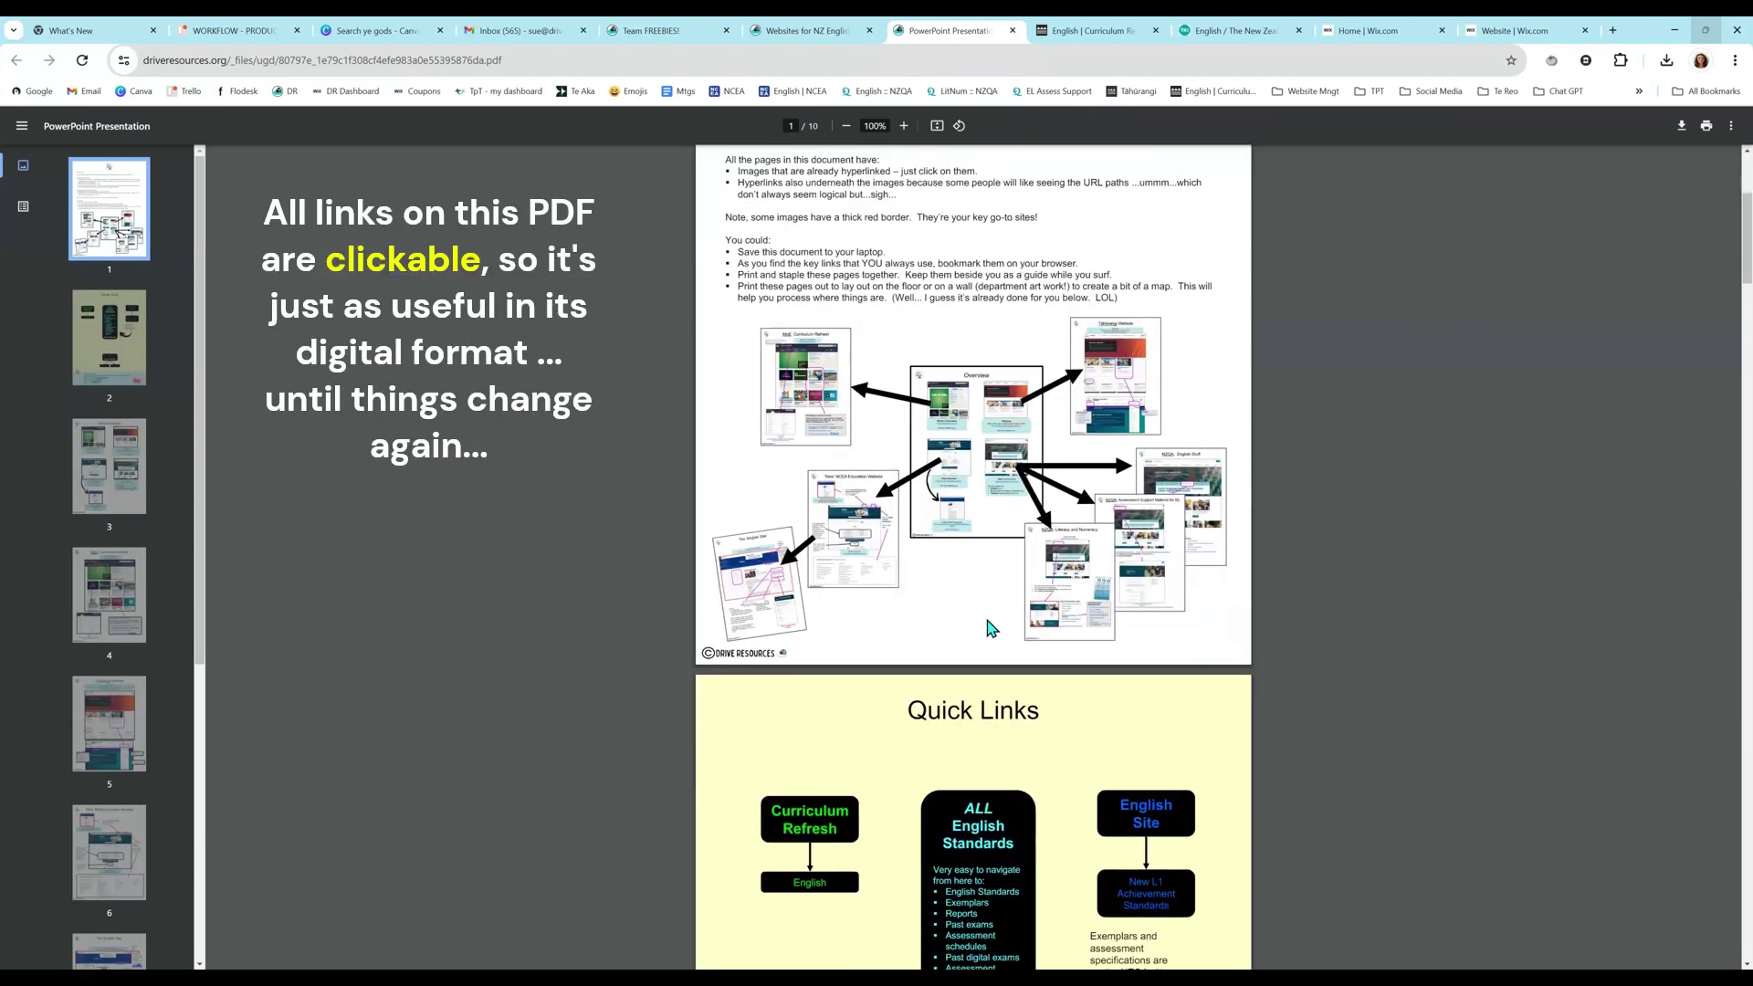
scroll(989, 629, "down", 6)
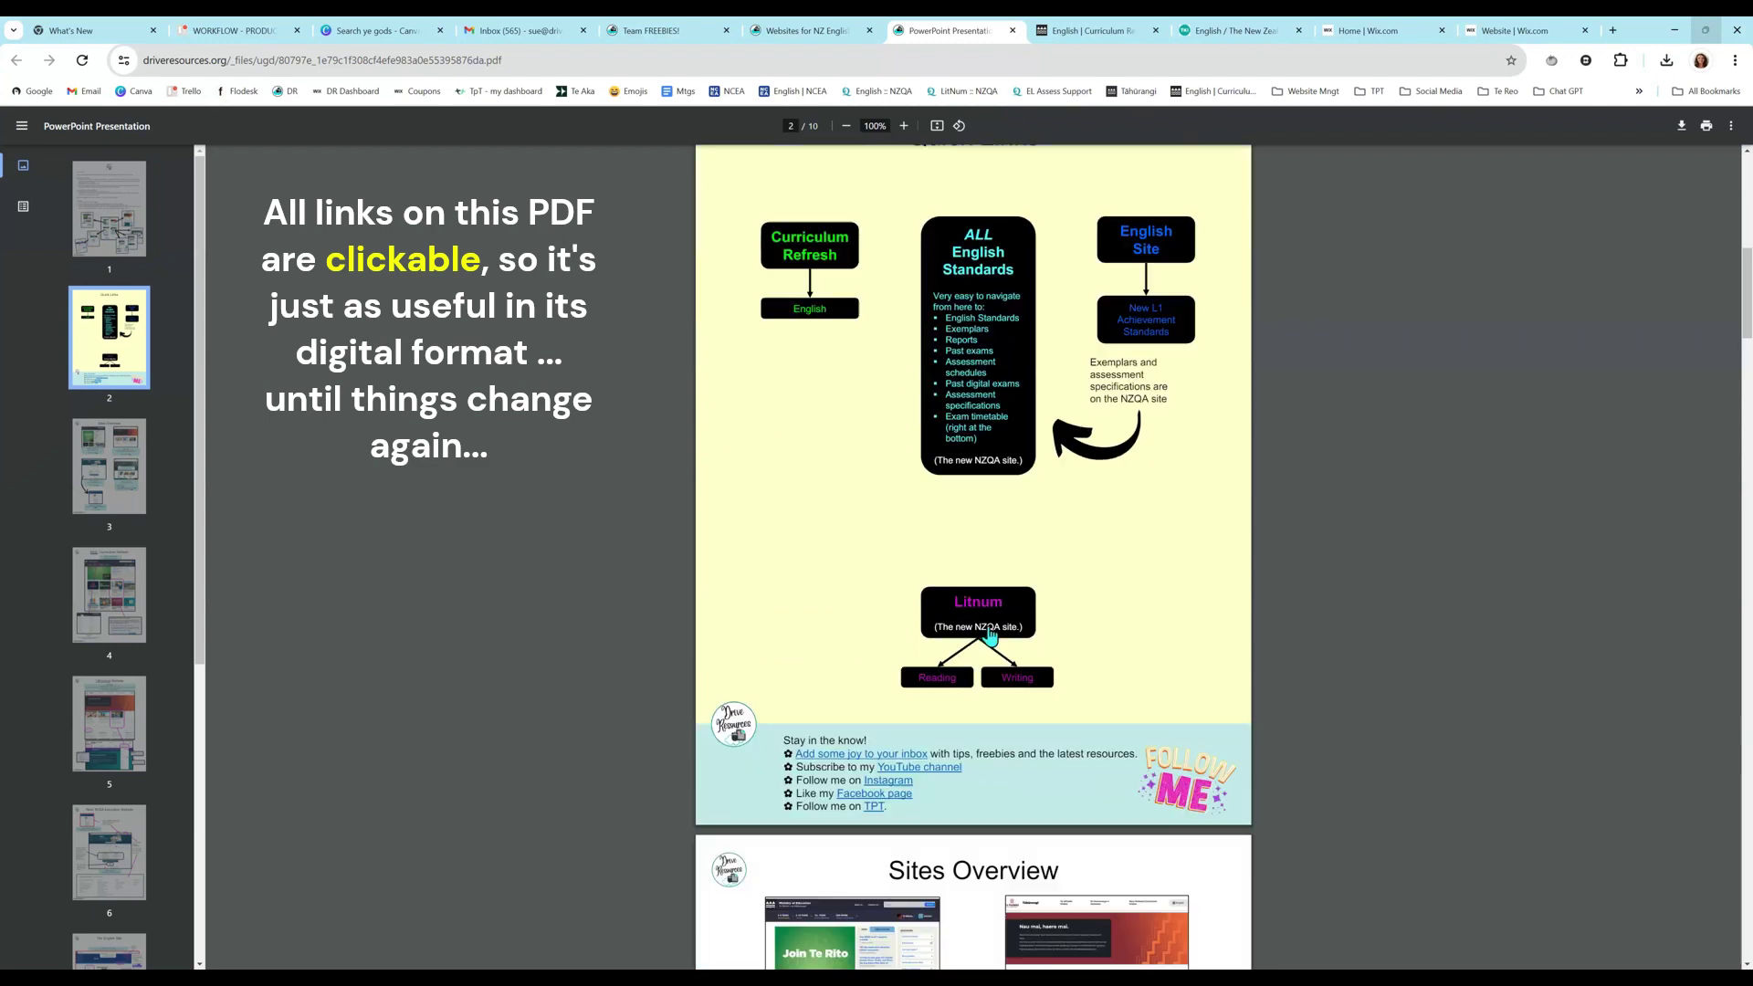
scroll(993, 635, "down", 2)
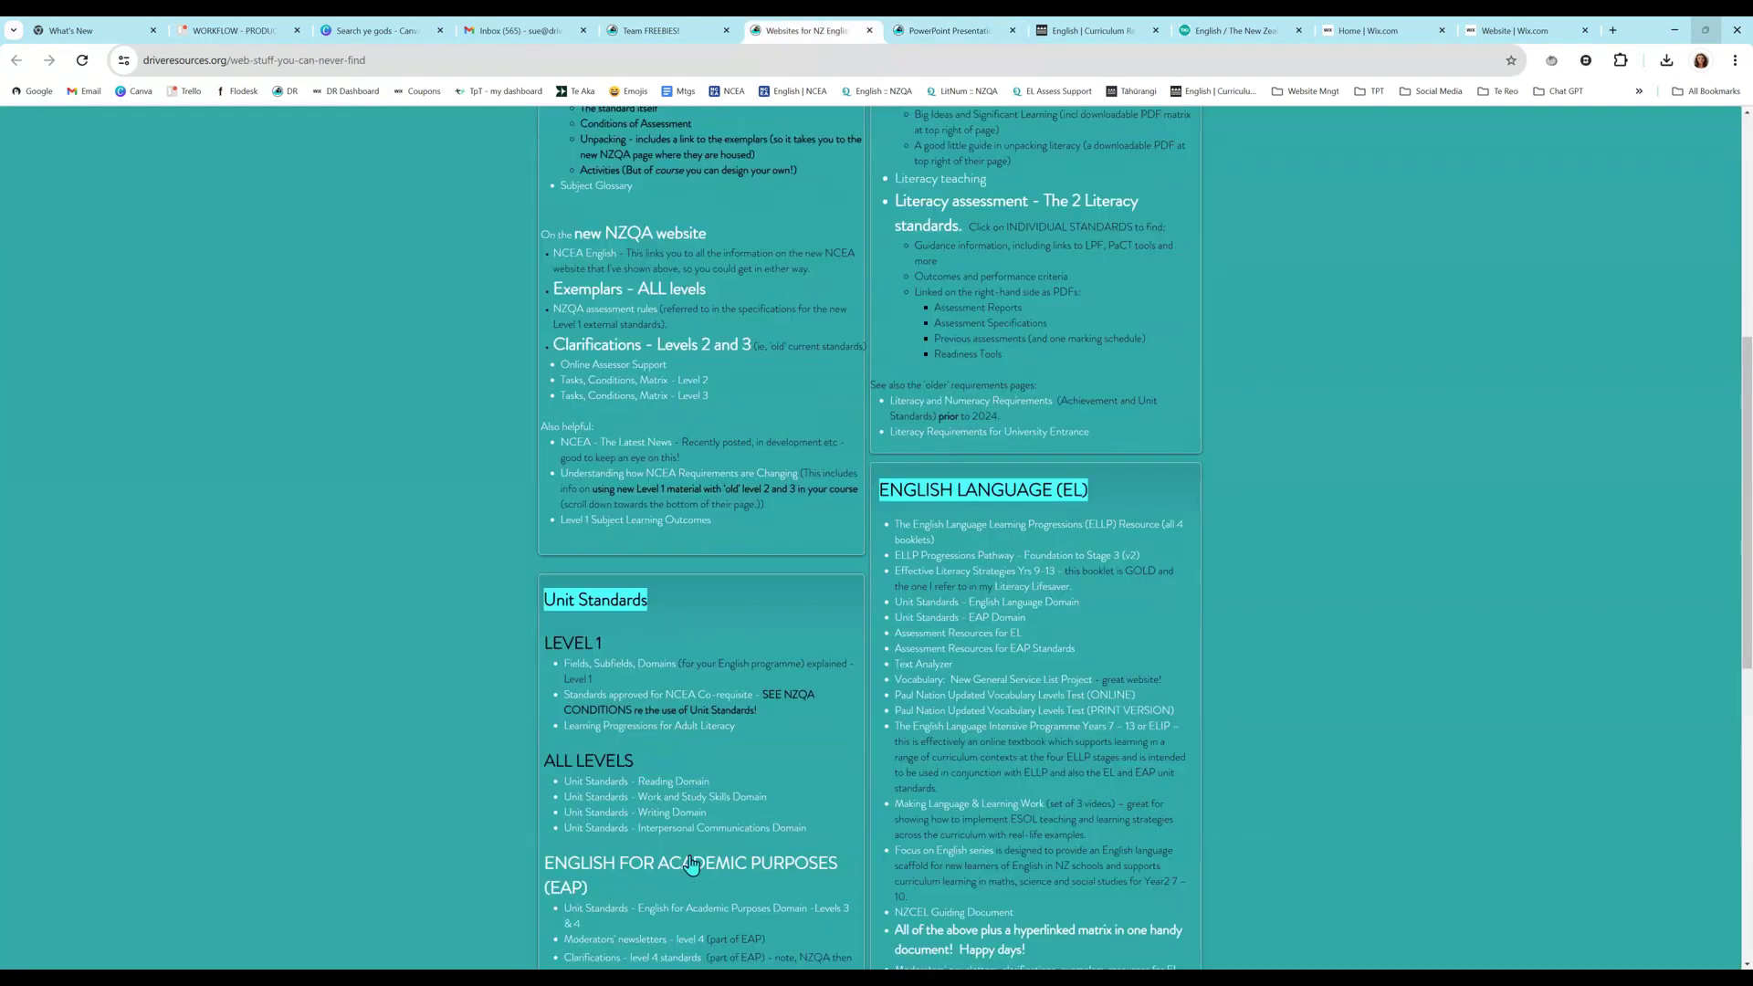
Open the Refreshed ENGLISH learning area PDF from Other Important Stuff and go to the Big ideas in its Overview for English
scroll(692, 864, "down", 4)
scroll(691, 865, "down", 2)
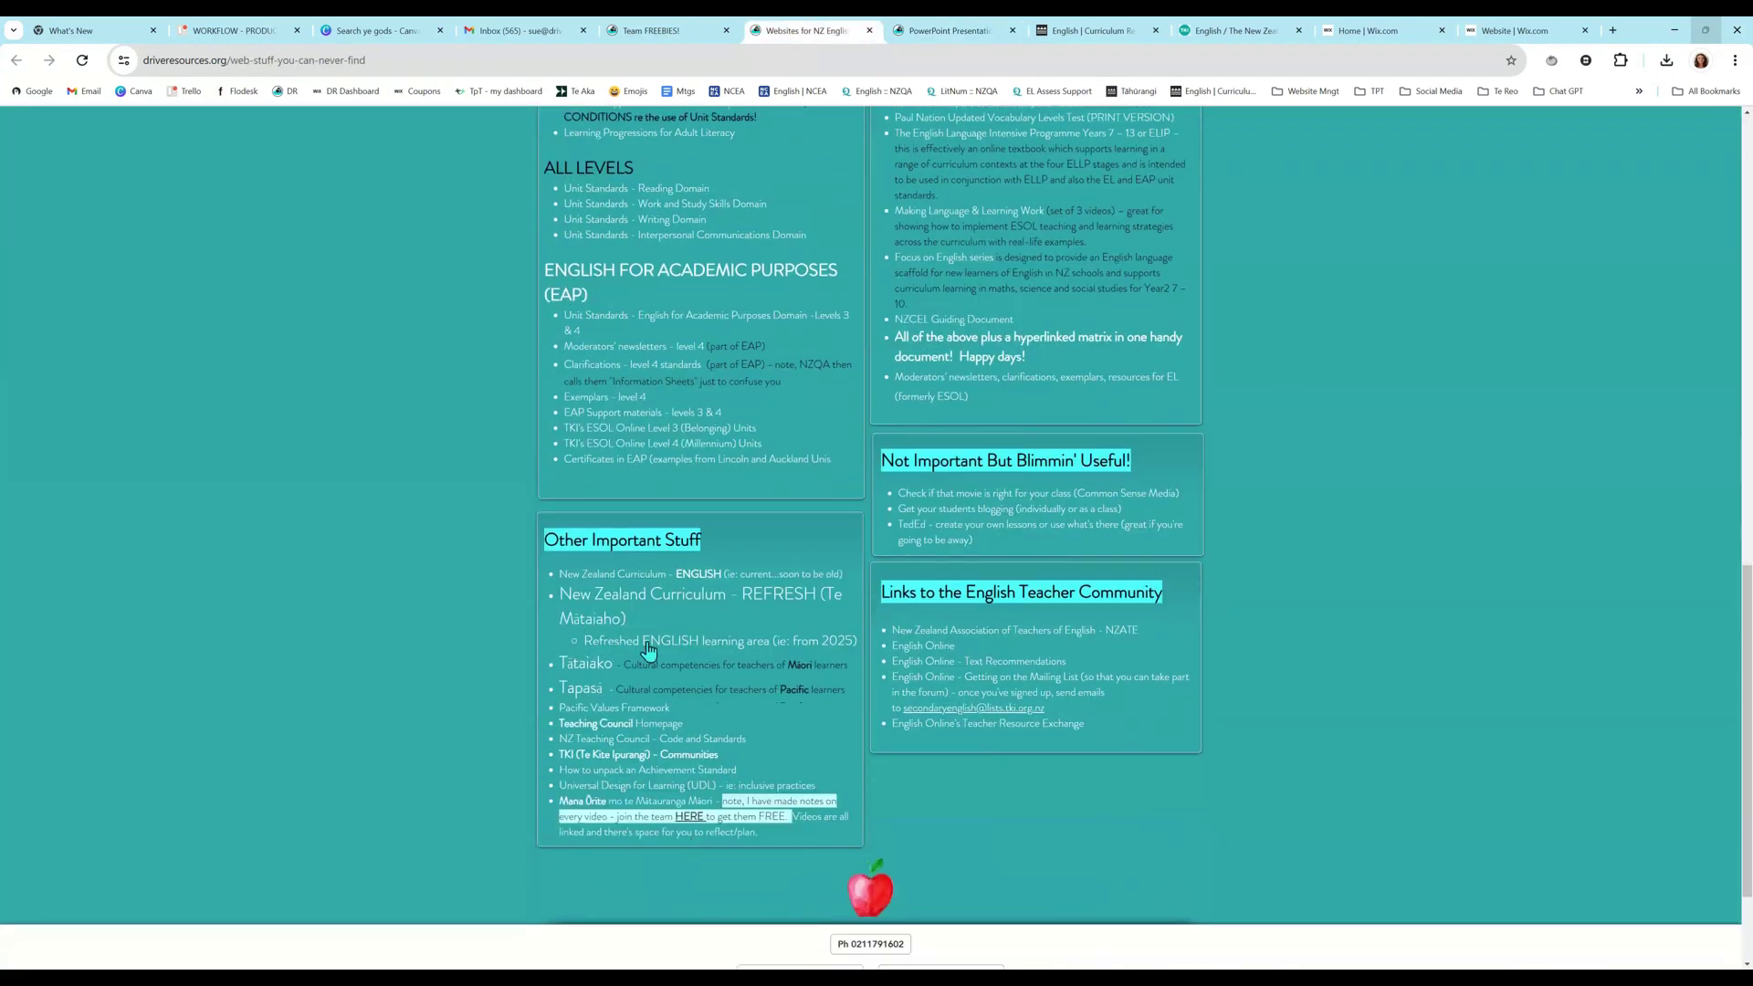
left_click(715, 646)
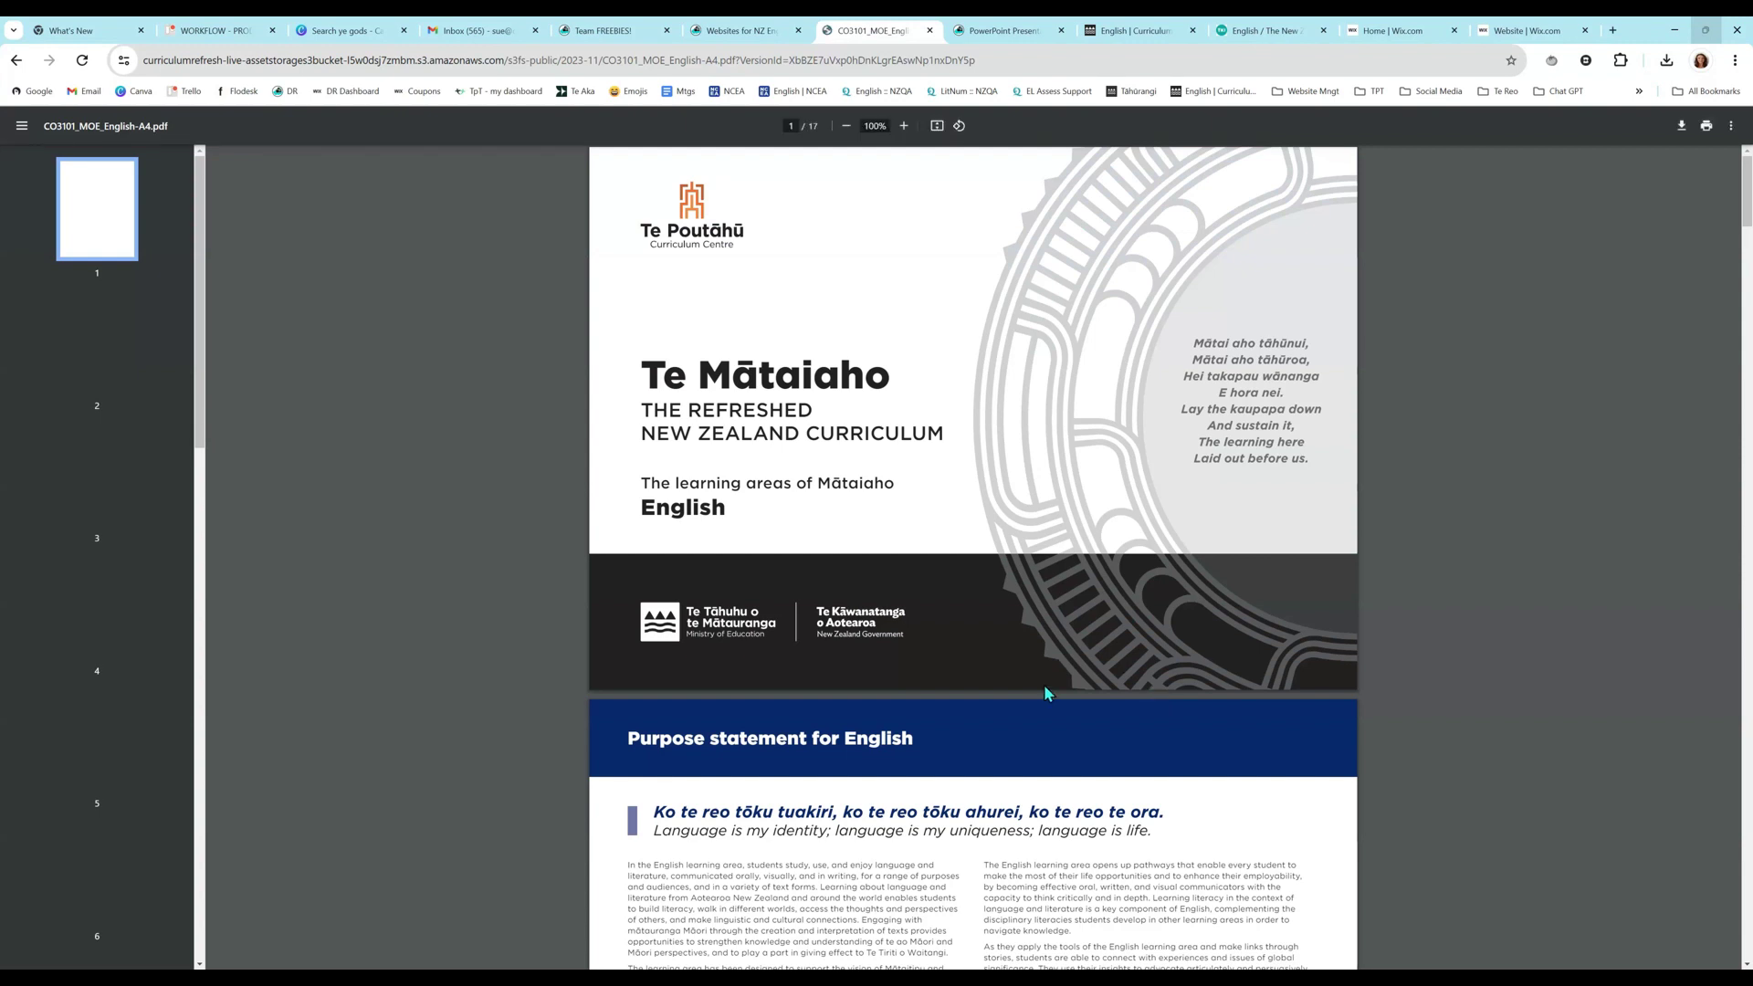
scroll(913, 664, "down", 15)
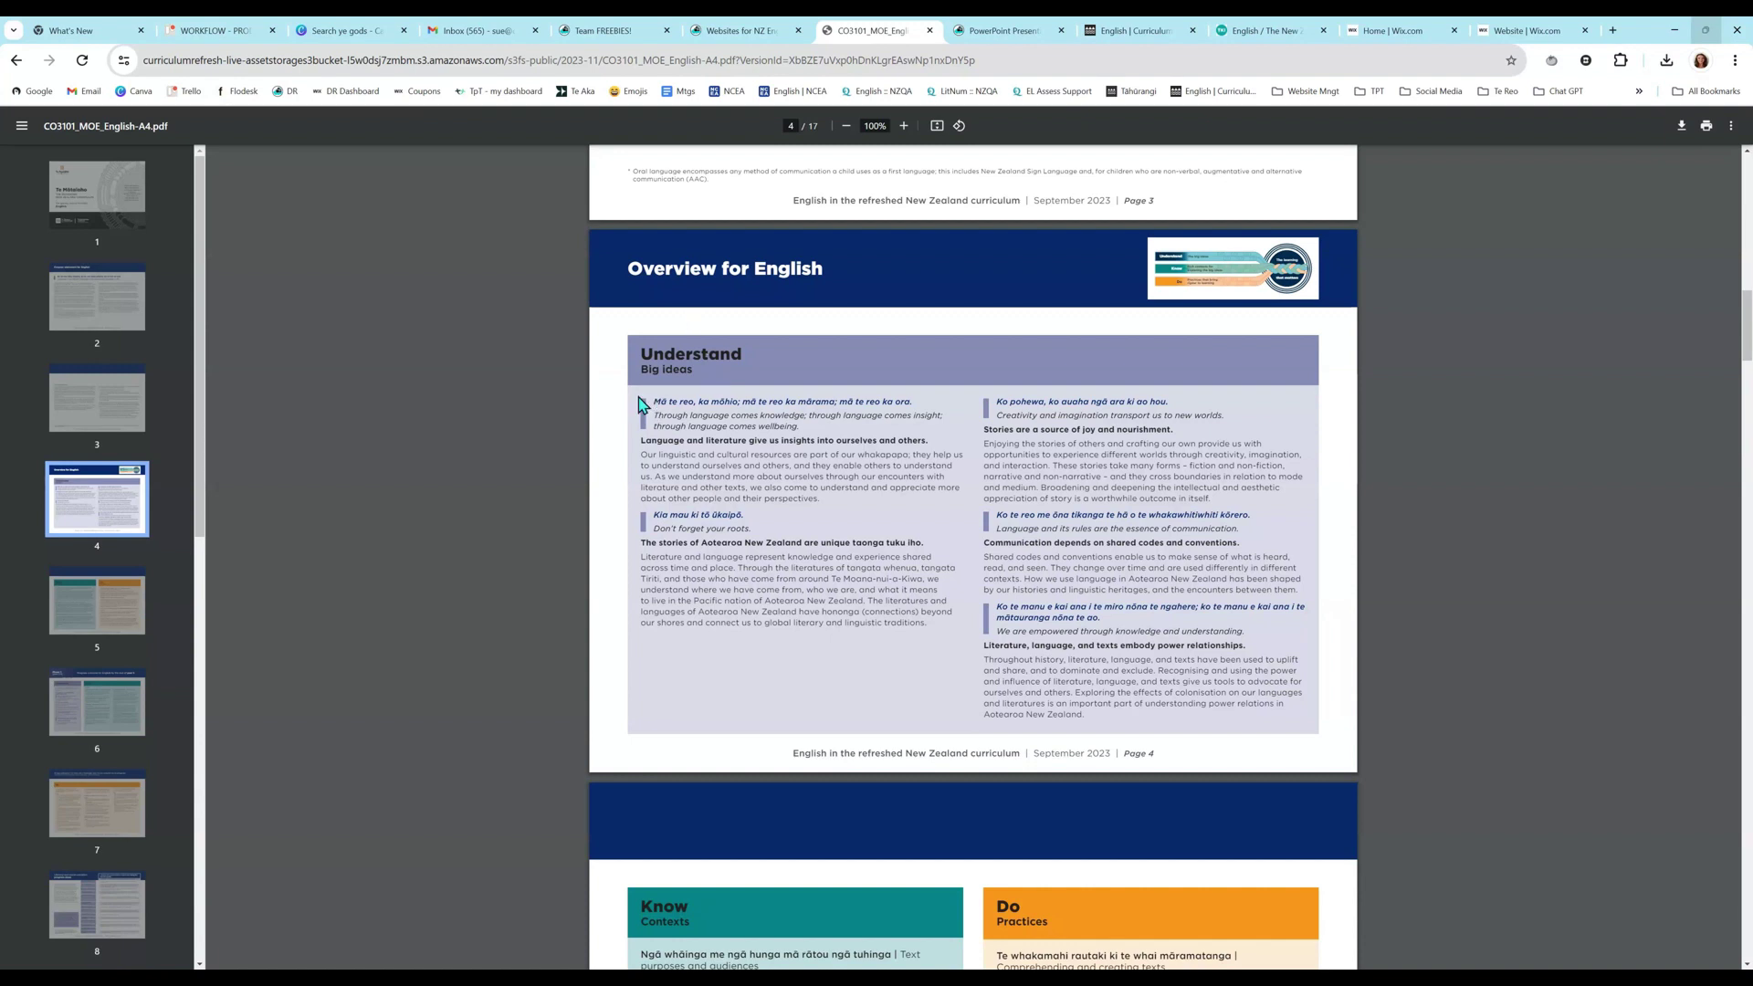
Return to the teacher websites page and open the English Learning Matrix PDF for Levels 6-8 from the NCEA section
left_click(723, 35)
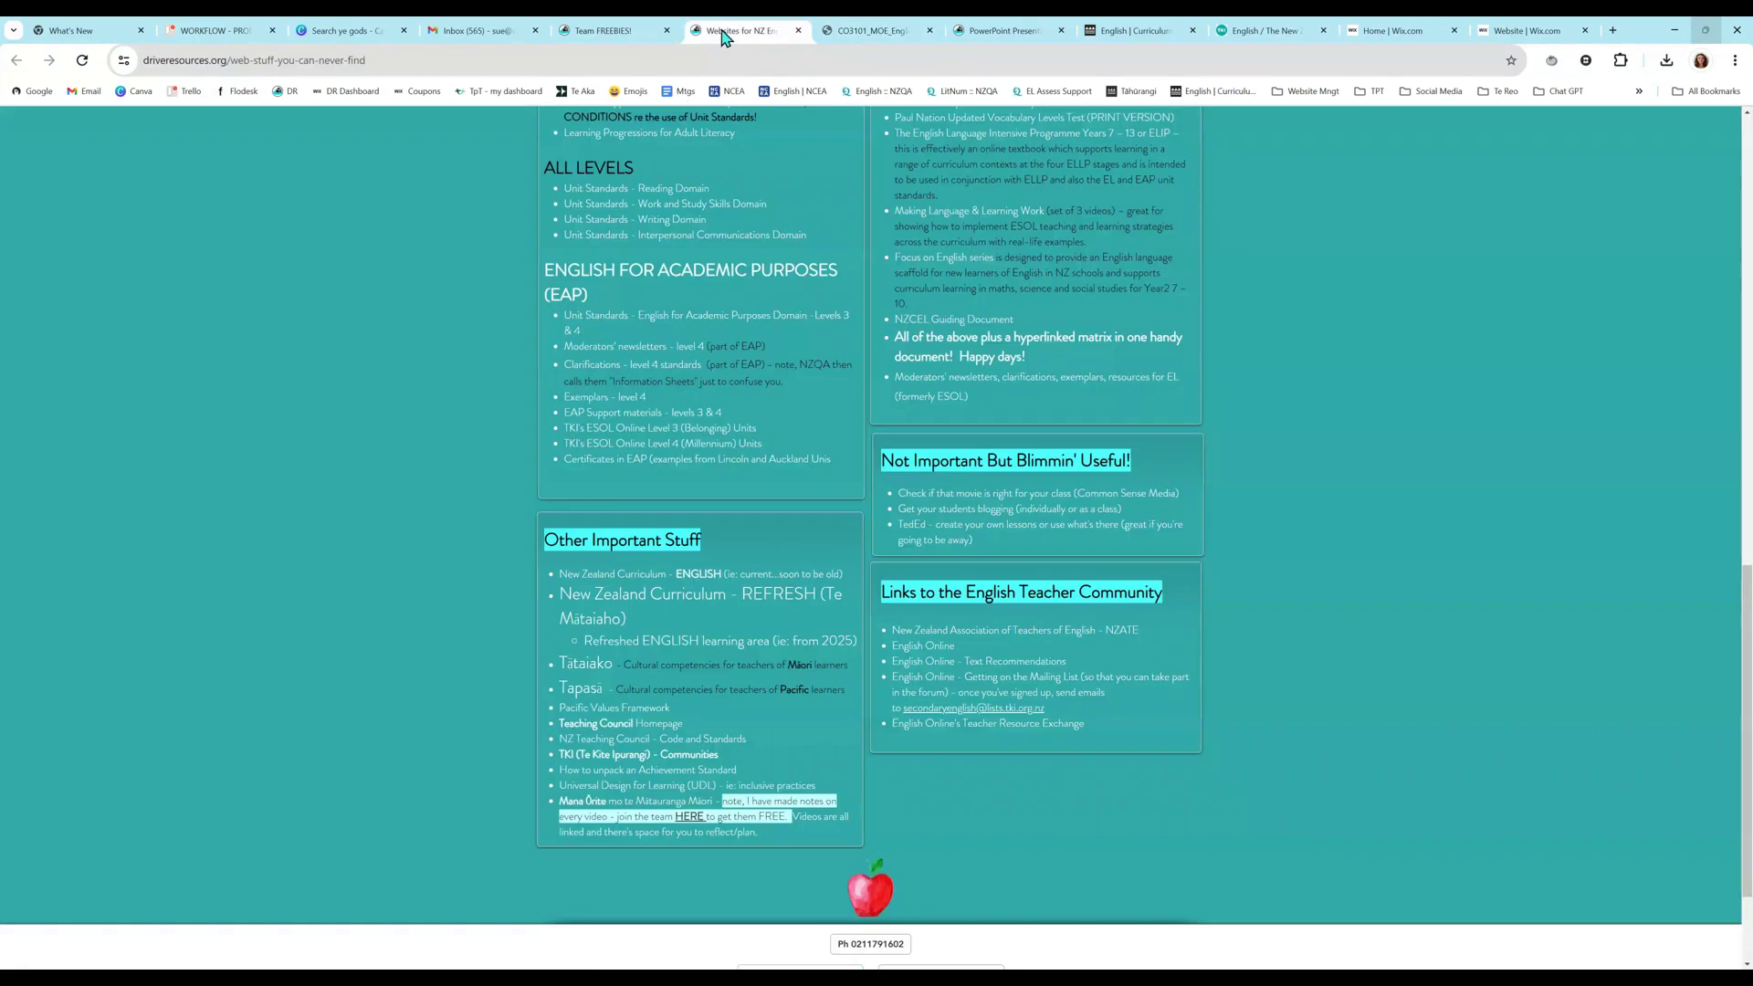
scroll(812, 490, "up", 7)
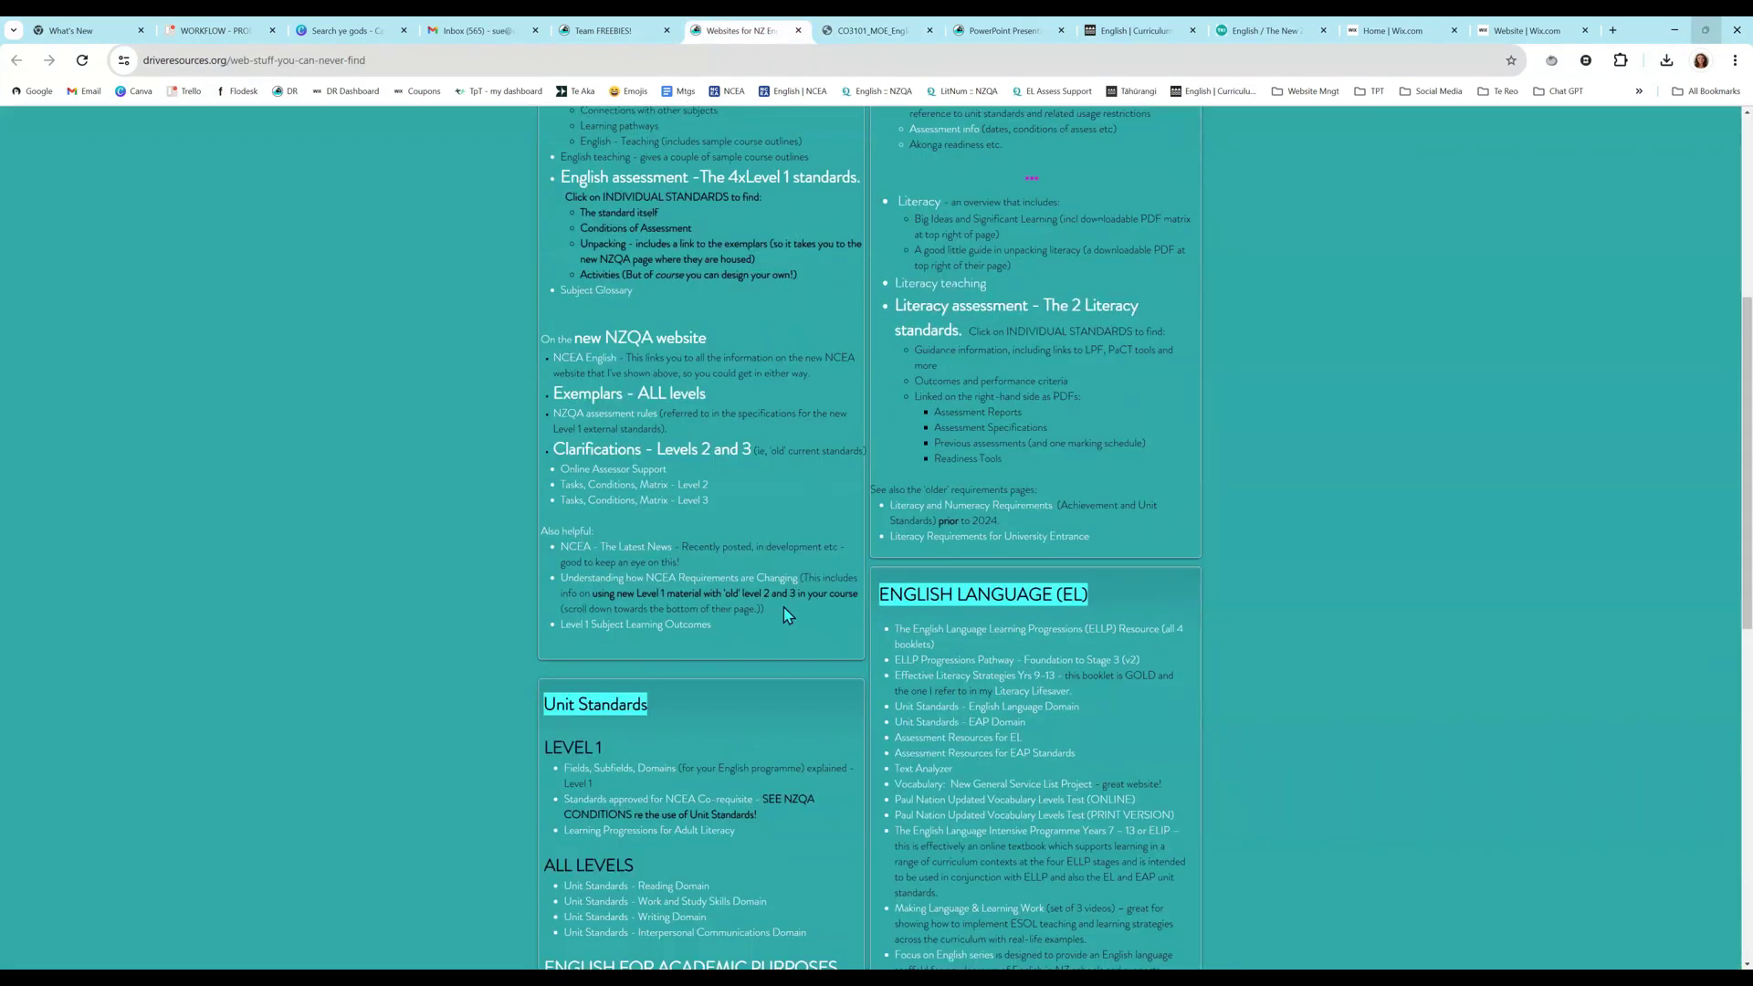
scroll(787, 615, "up", 4)
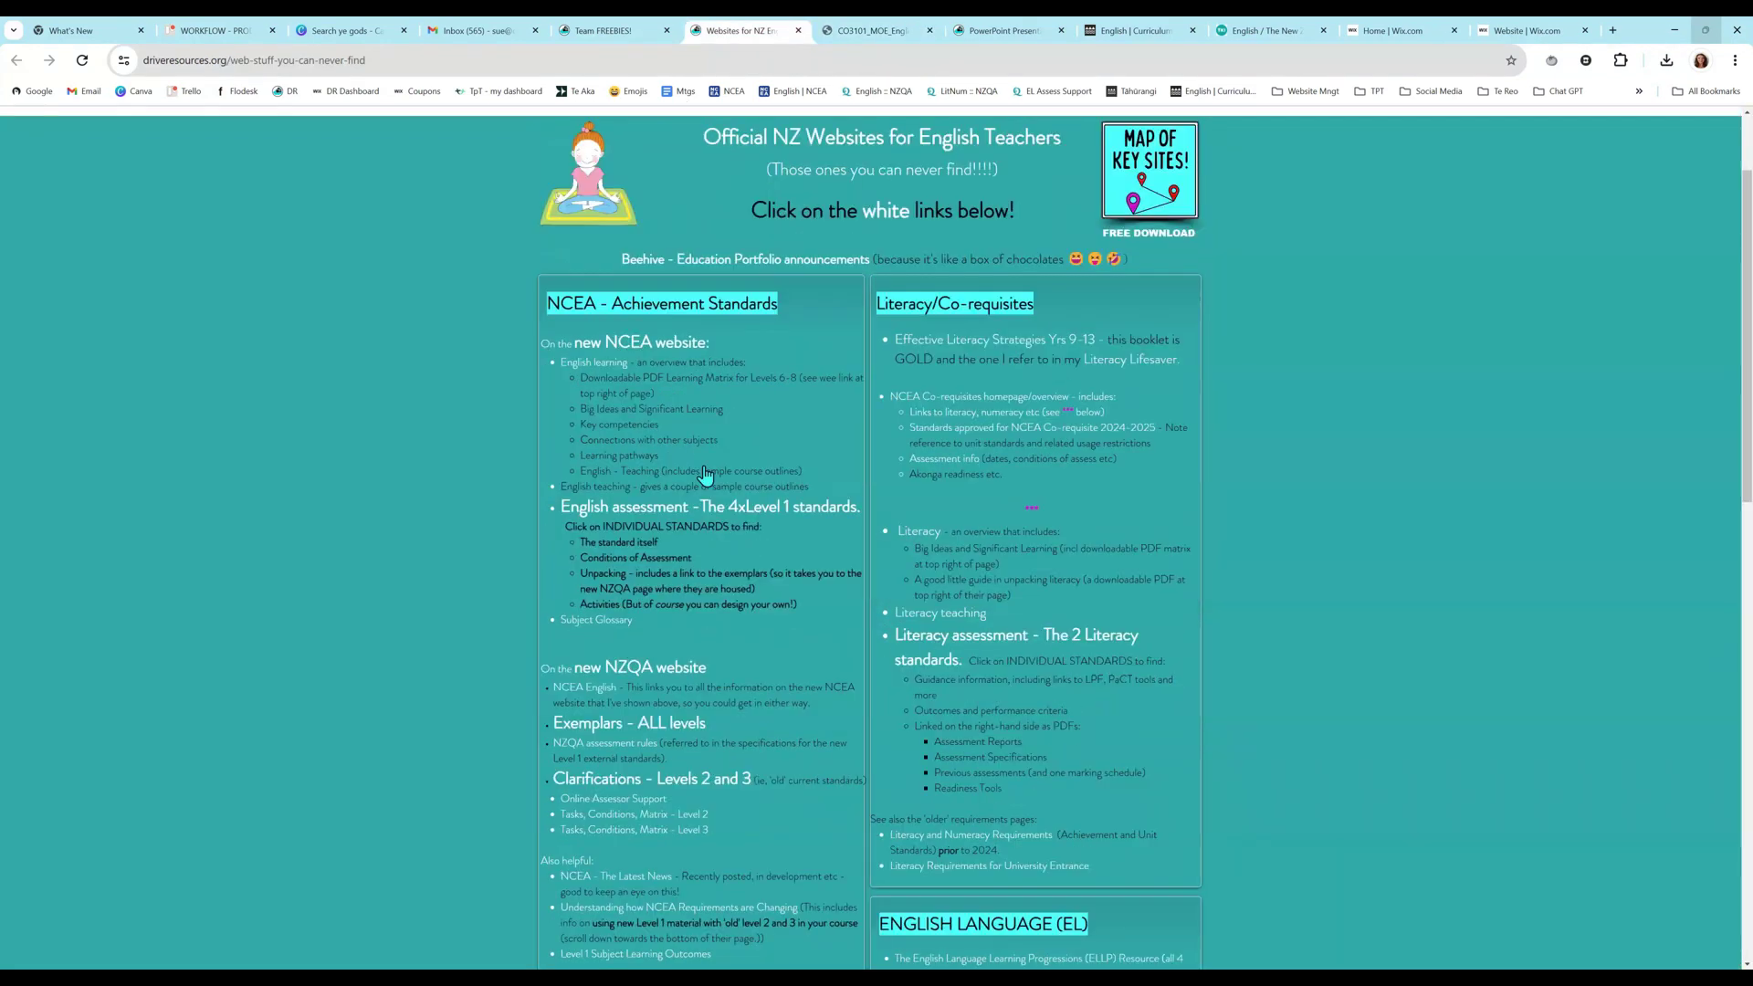
left_click(607, 370)
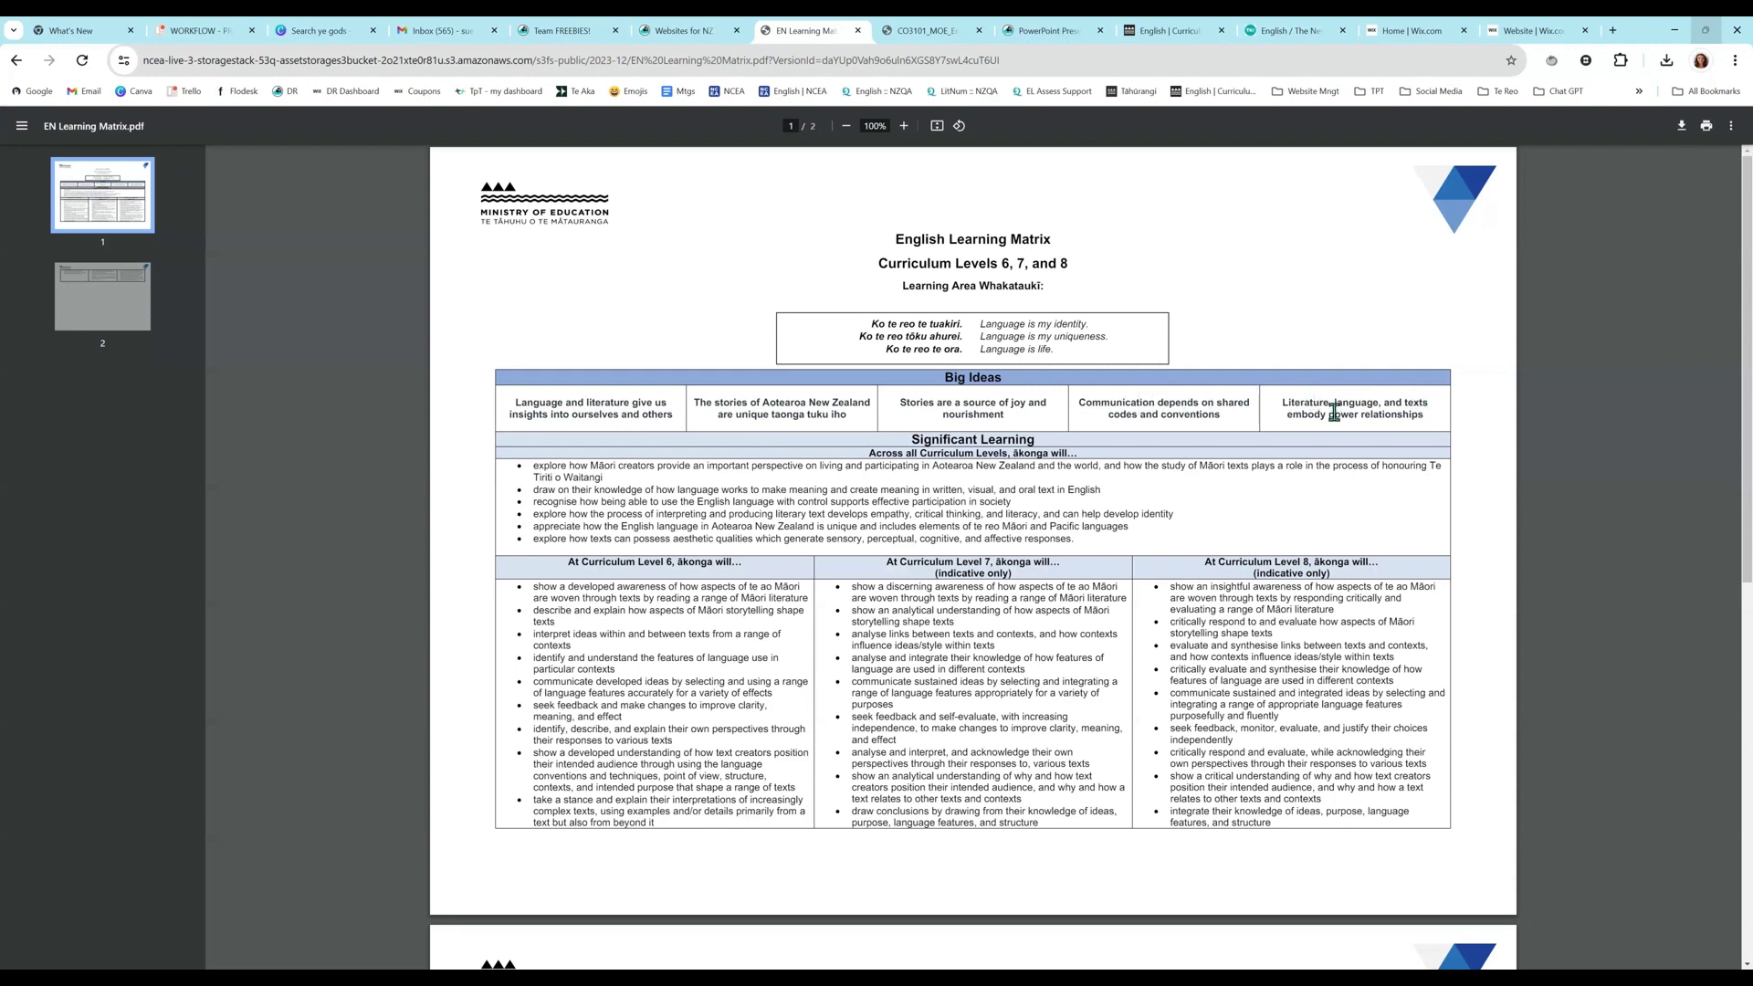
Switch back to the refreshed English curriculum PDF and examine the Understand, Know and Do sections in the overview and Phase 1
left_click(943, 34)
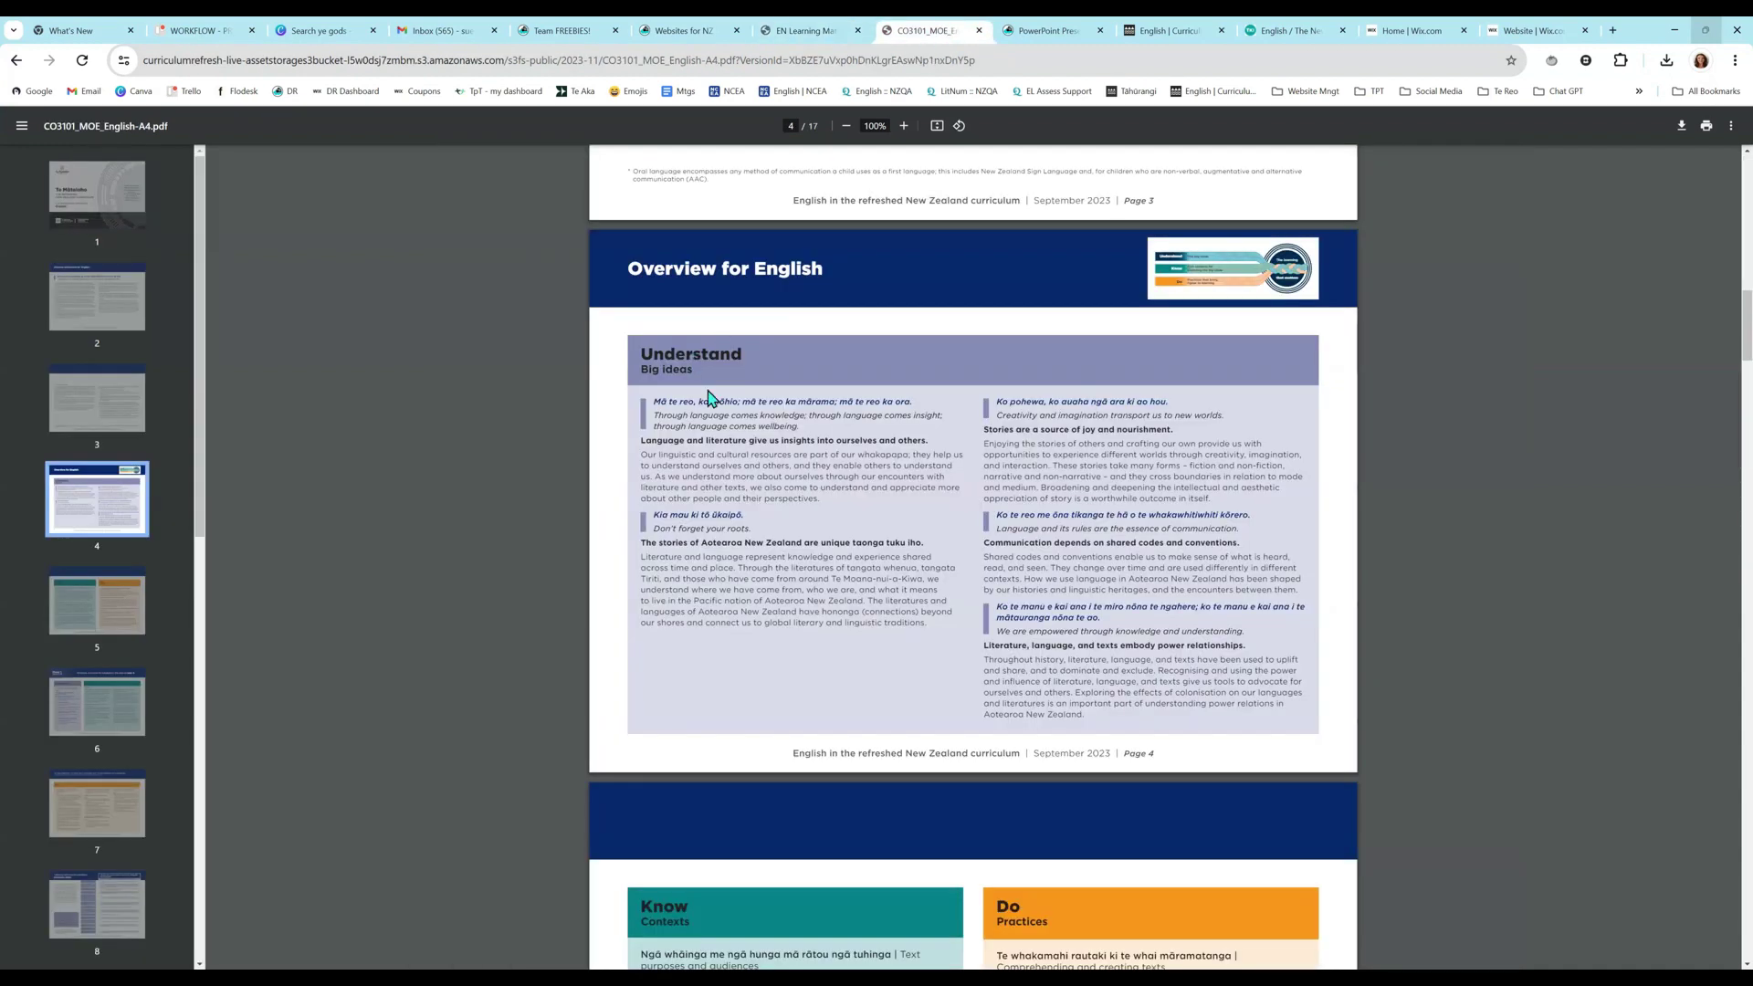
scroll(822, 658, "down", 5)
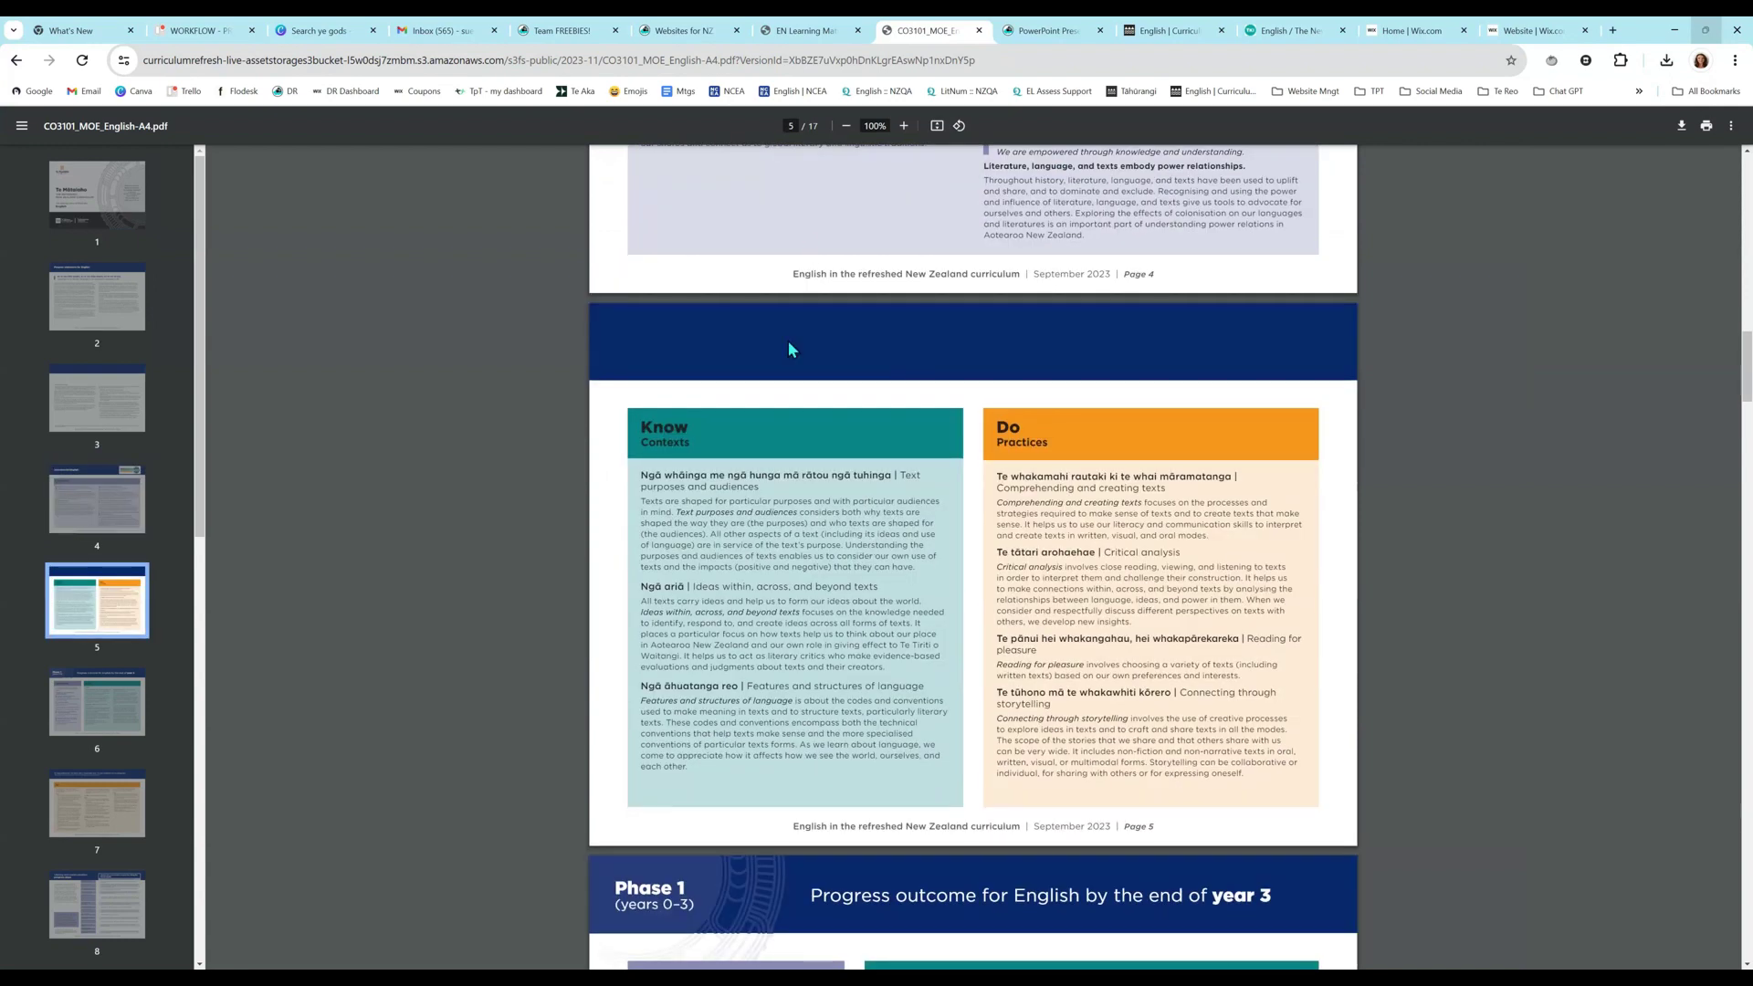
scroll(826, 731, "down", 5)
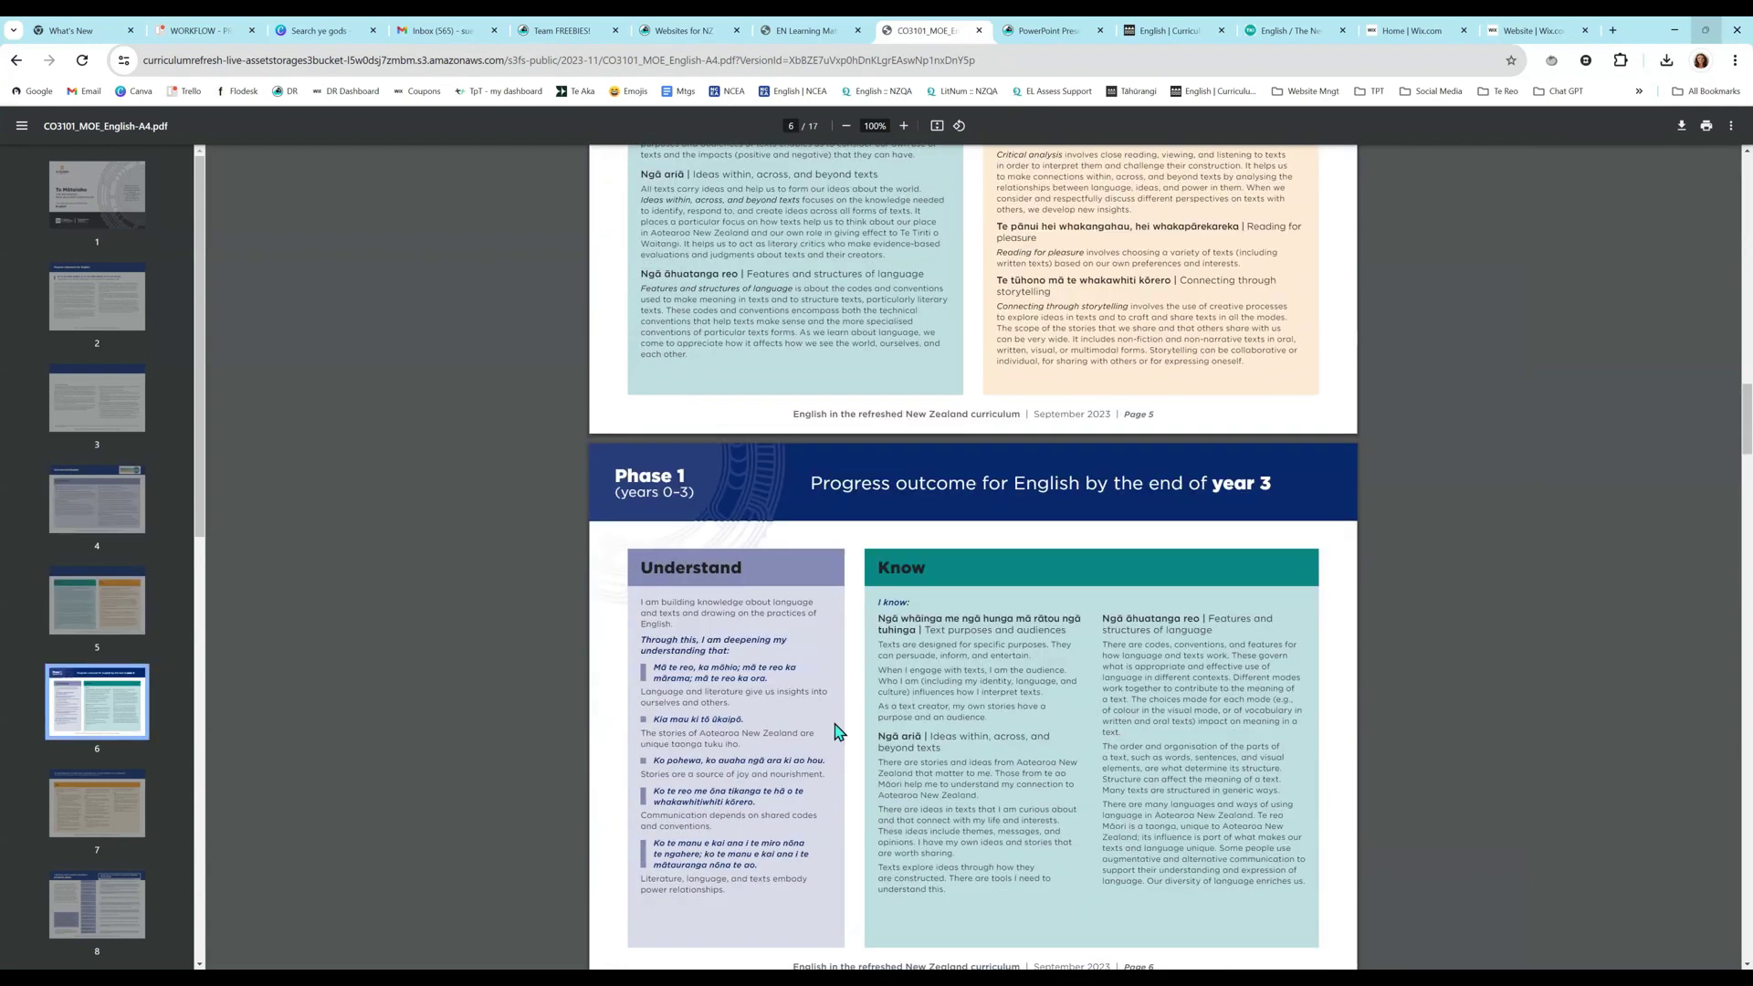
scroll(835, 730, "down", 2)
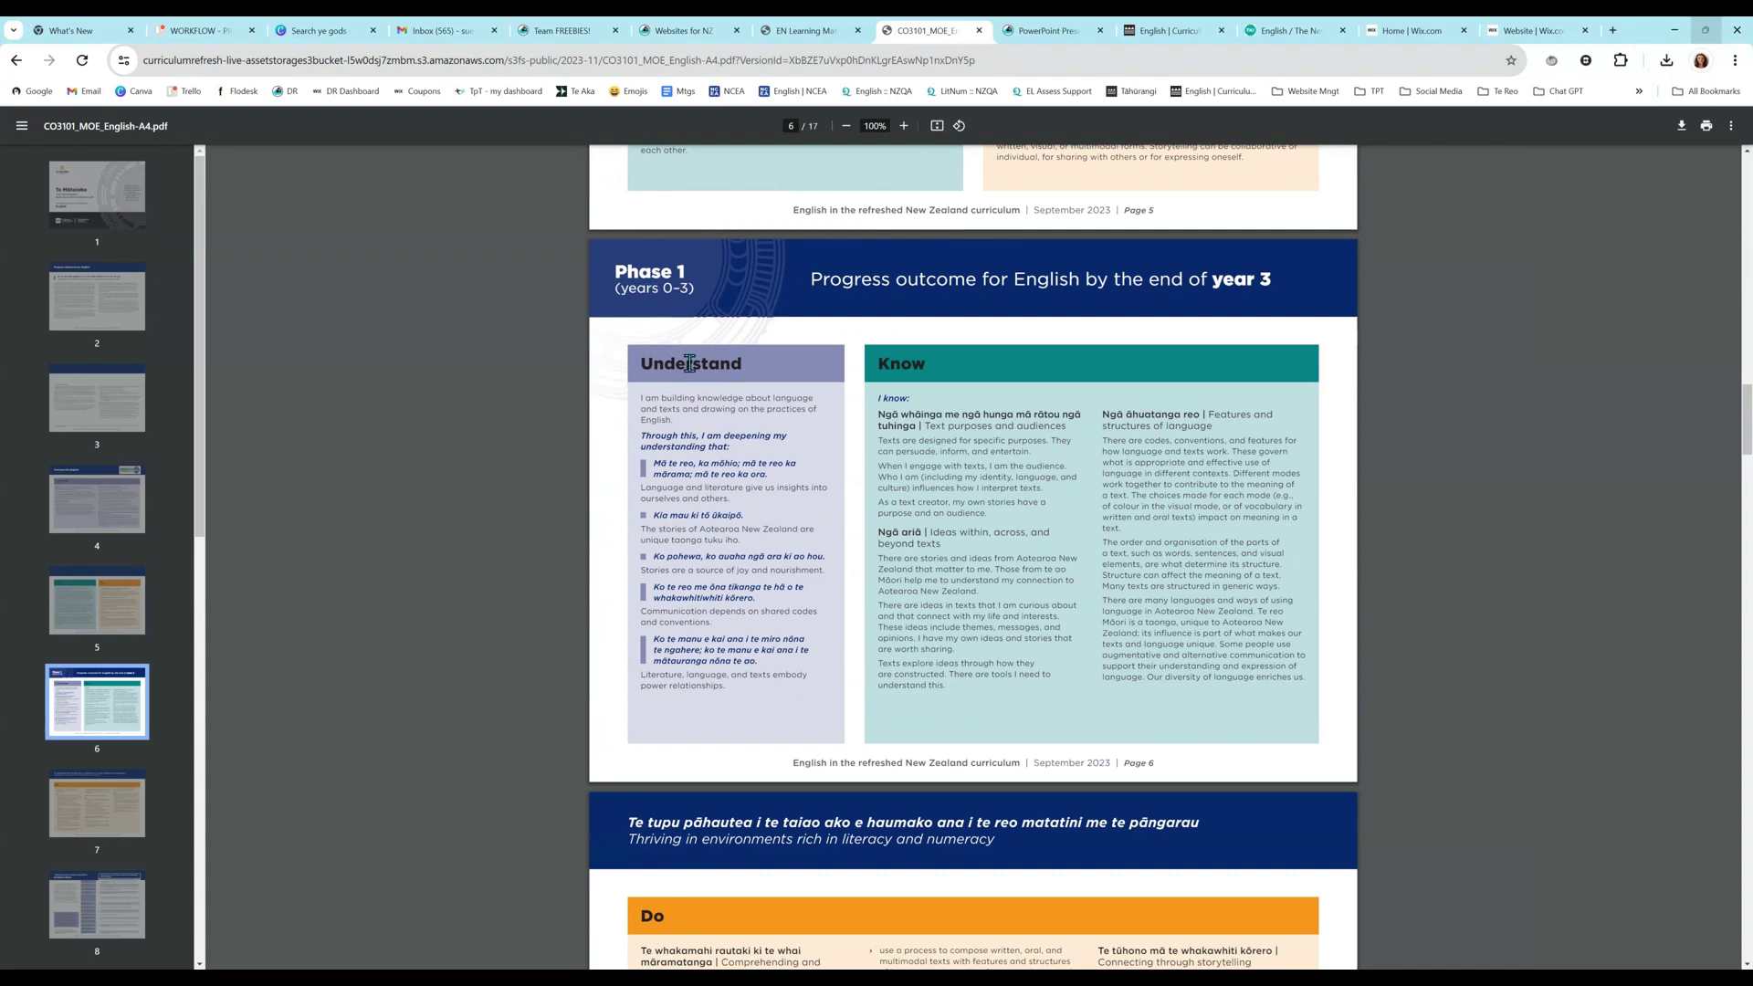
scroll(760, 598, "down", 3)
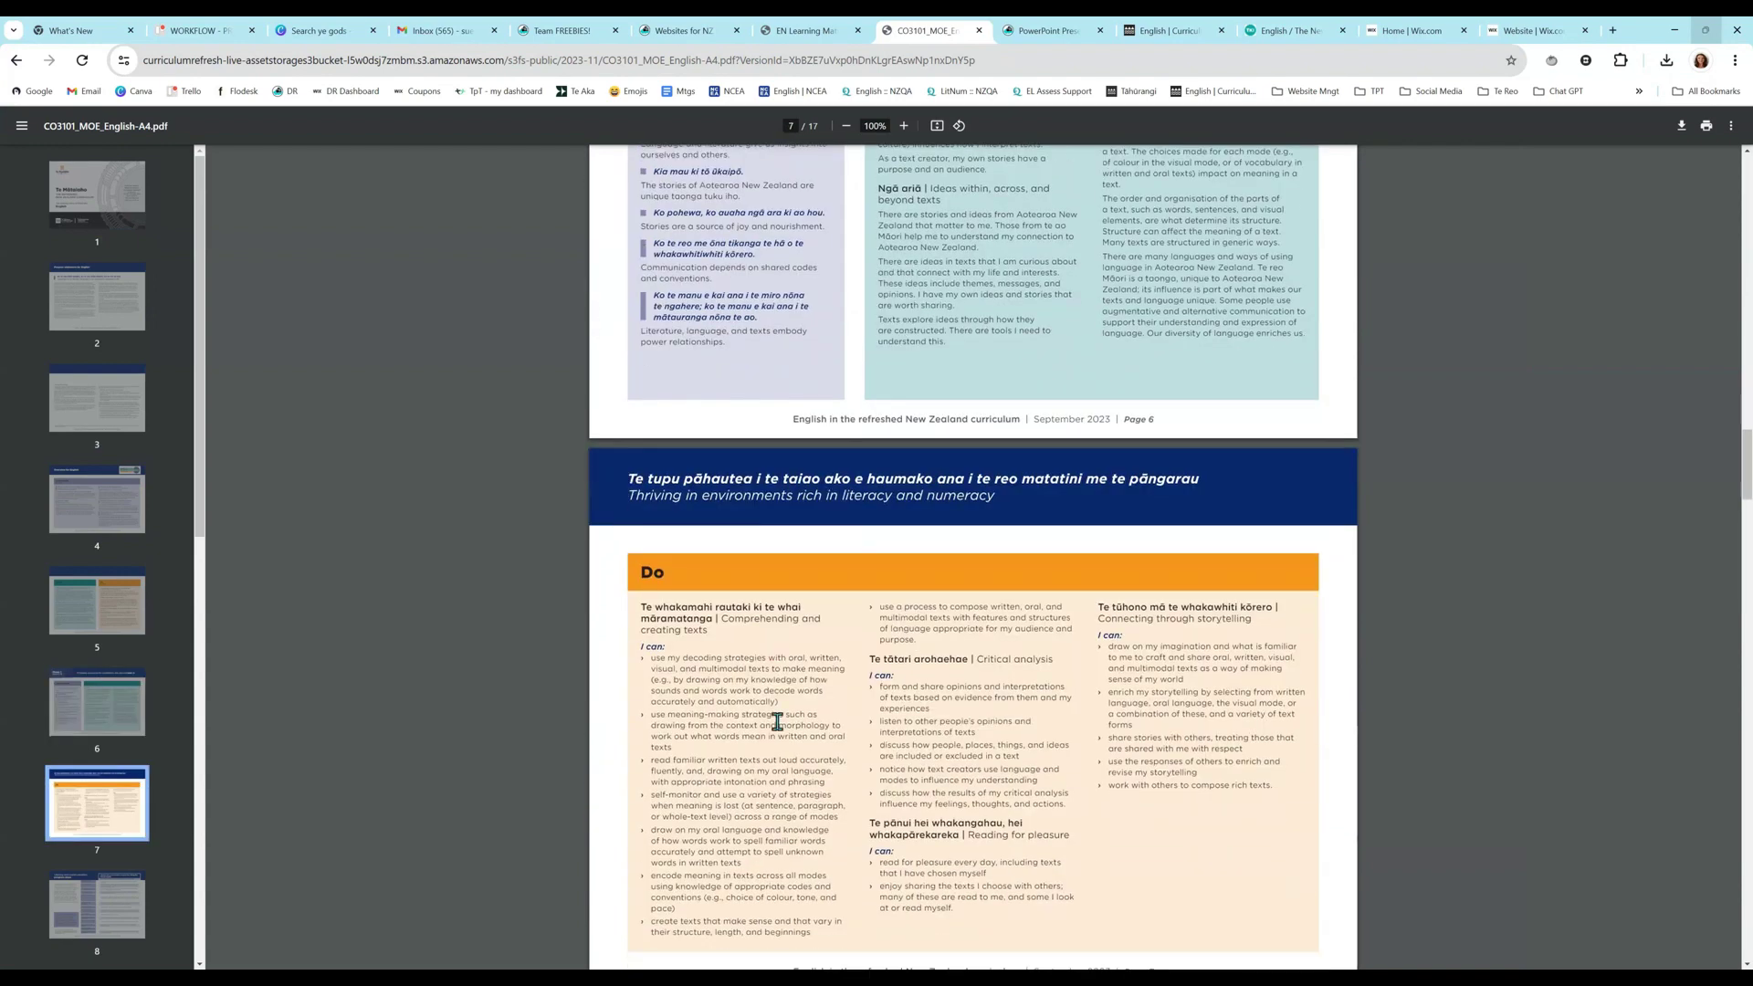
Go through the phases of the refreshed English PDF to the Phase 4 (years 9–10) progress outcome
scroll(777, 721, "down", 4)
scroll(779, 725, "down", 20)
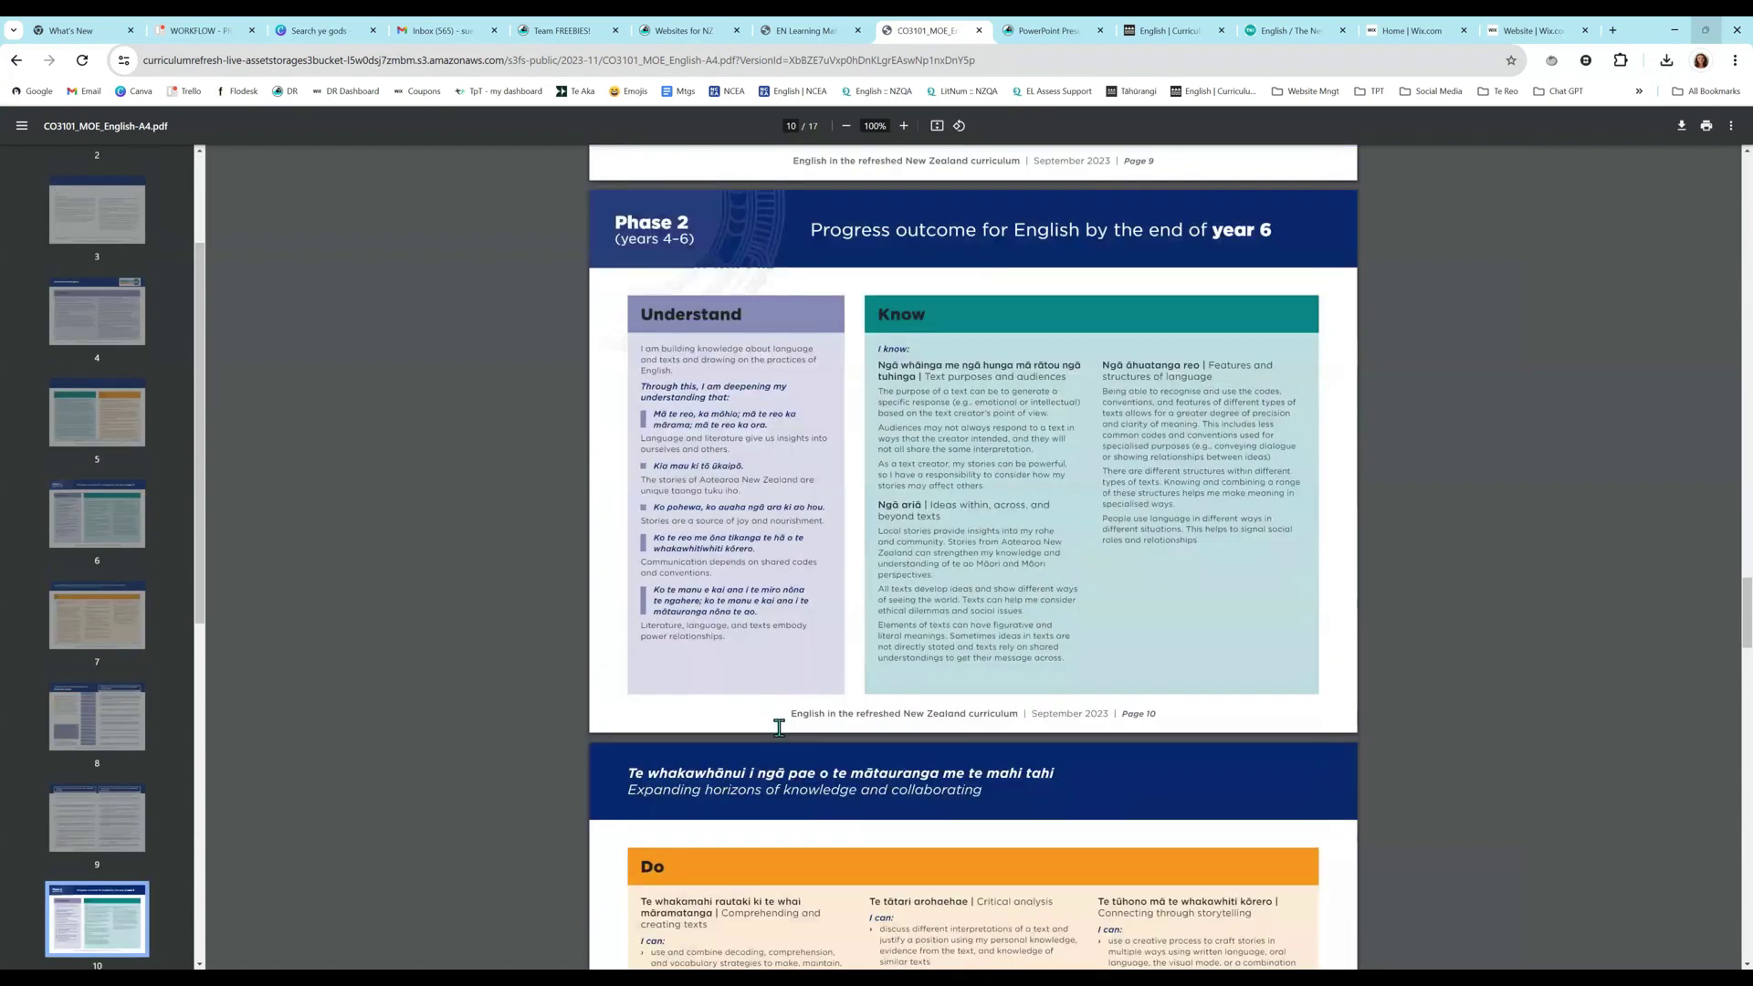
scroll(778, 727, "down", 7)
scroll(779, 728, "down", 5)
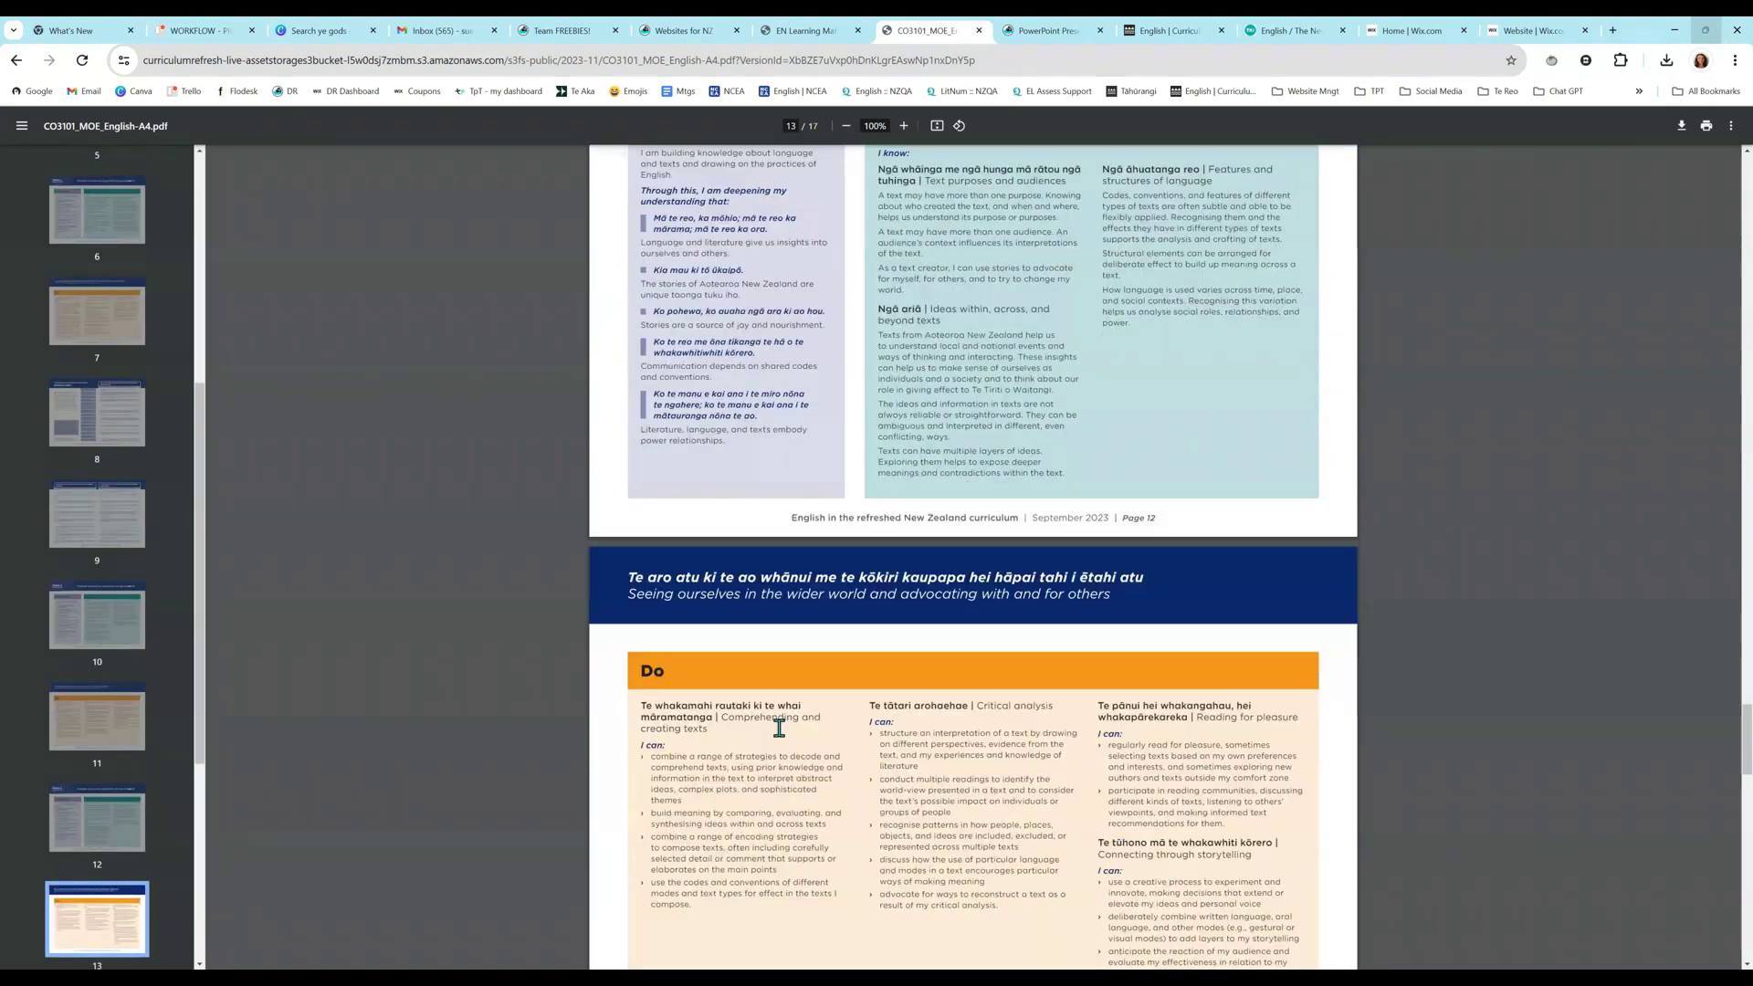
scroll(778, 728, "down", 5)
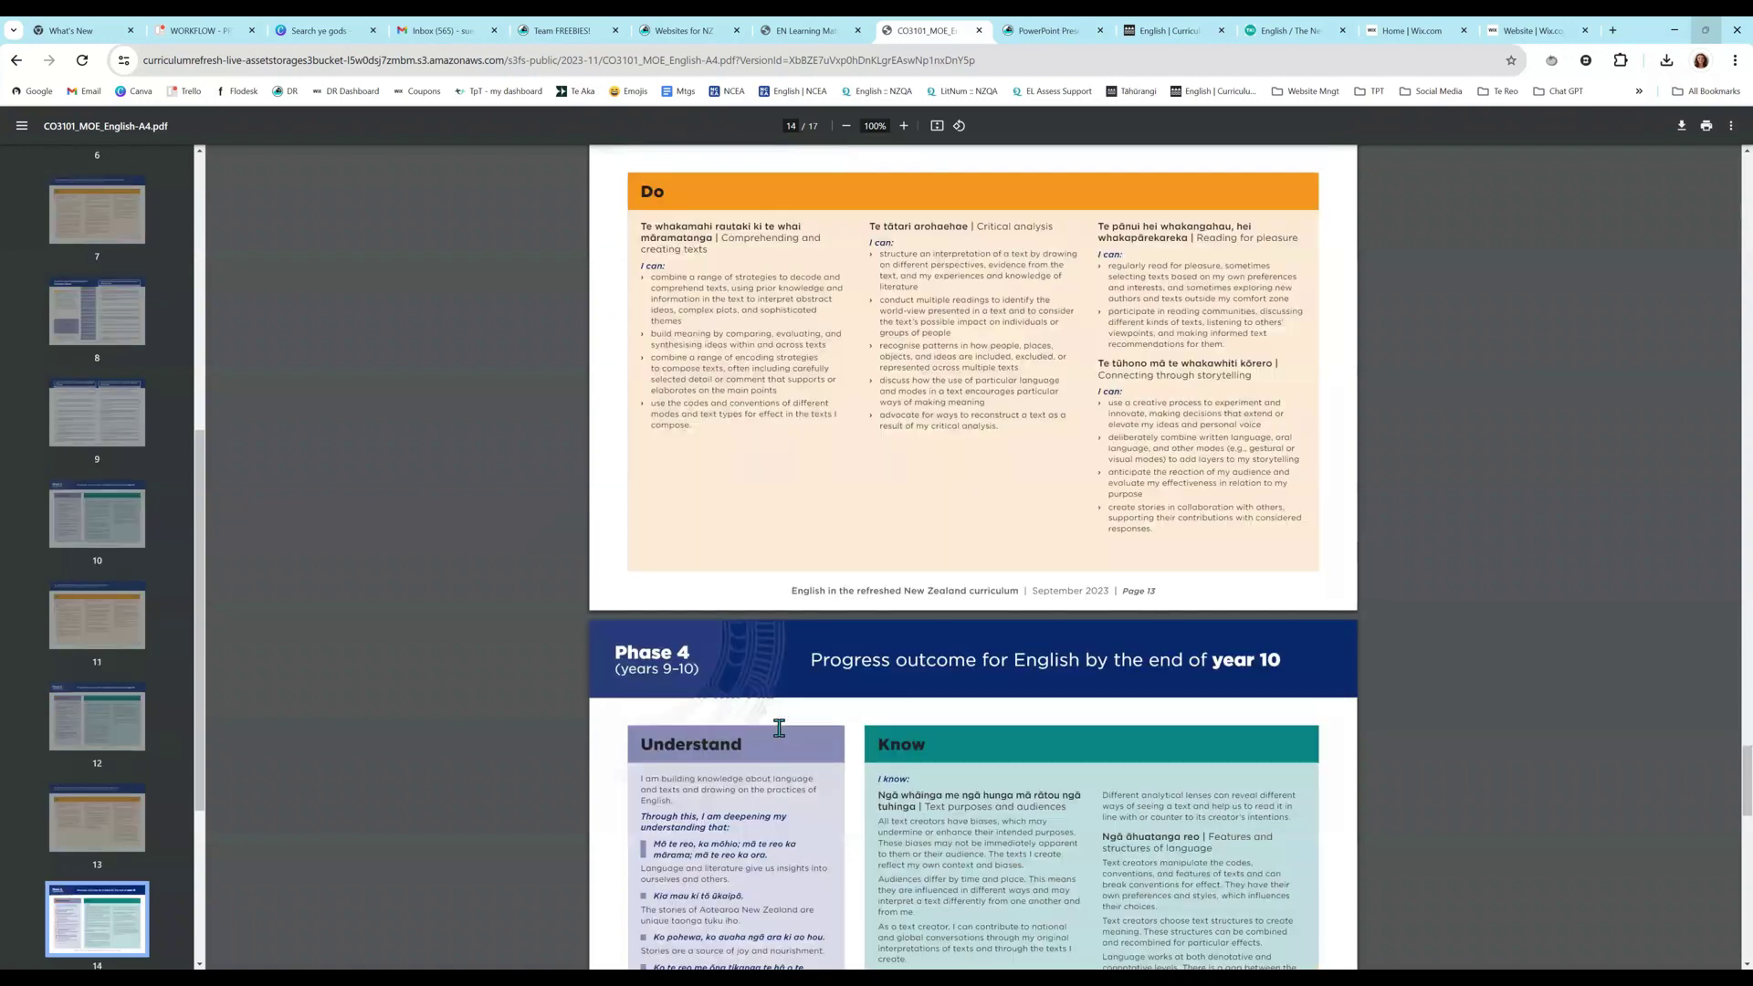
scroll(778, 727, "down", 2)
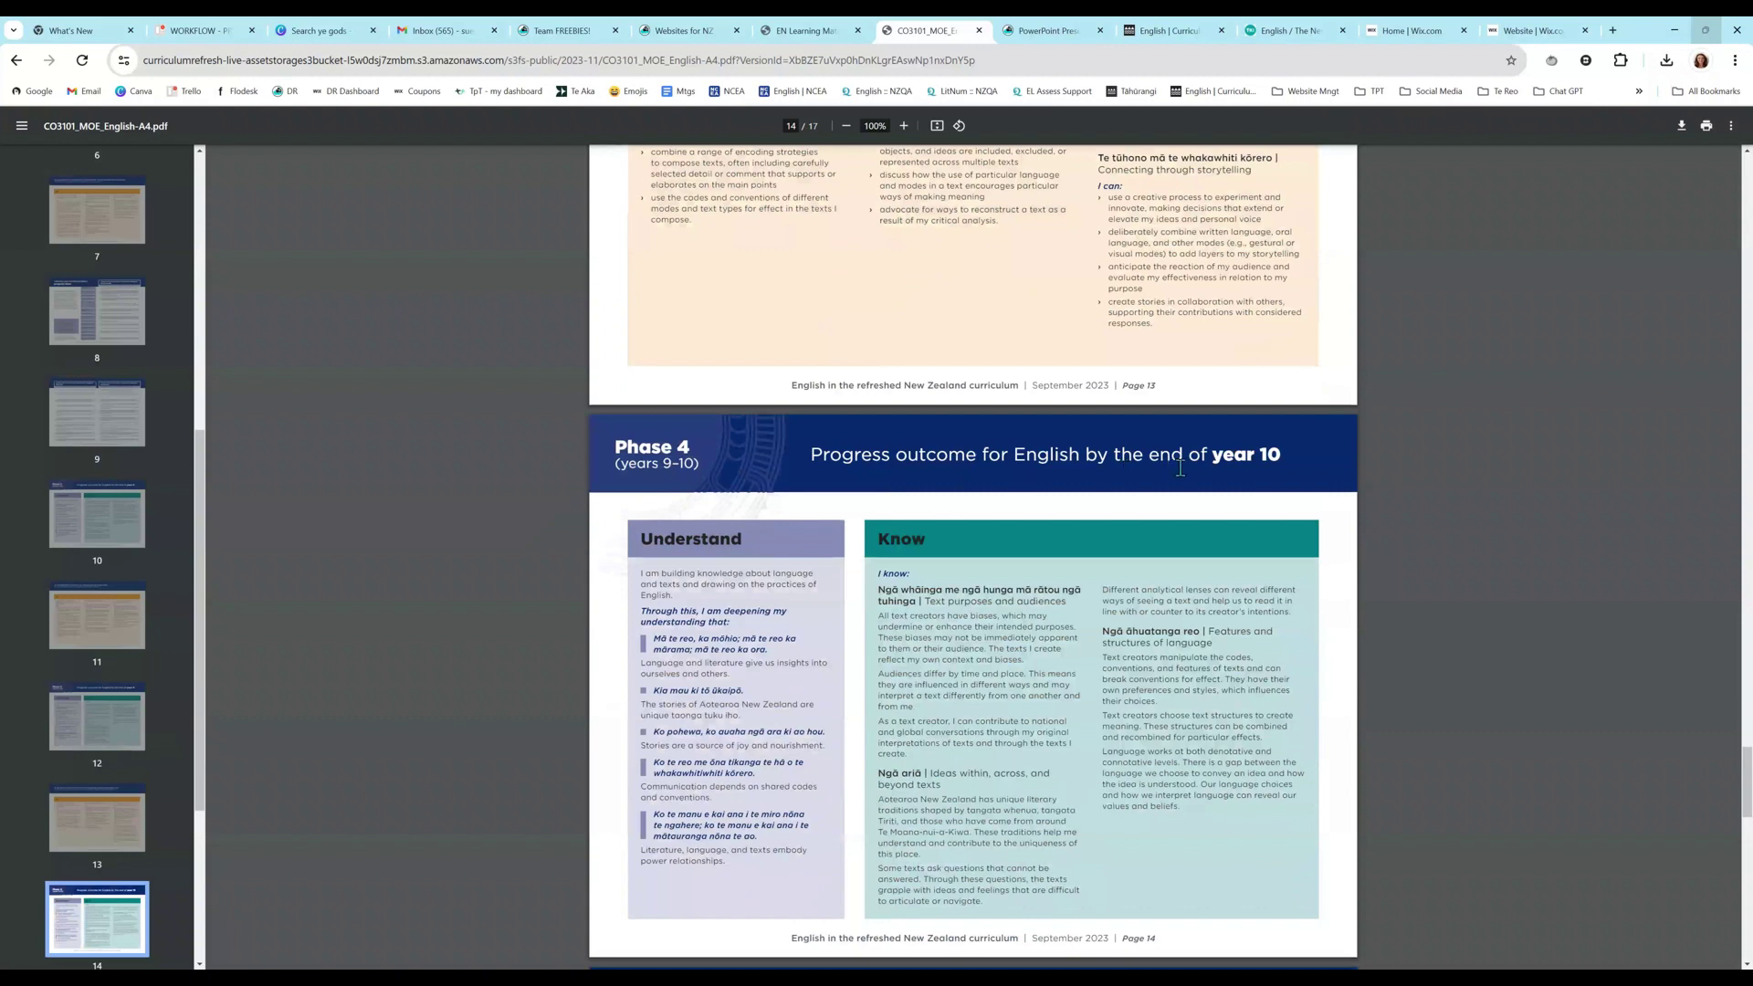
Examine the Understand, Know and Do sections of the Phase 4 progress outcome for the end of year 10
scroll(950, 598, "down", 1)
scroll(950, 602, "down", 2)
scroll(805, 874, "down", 3)
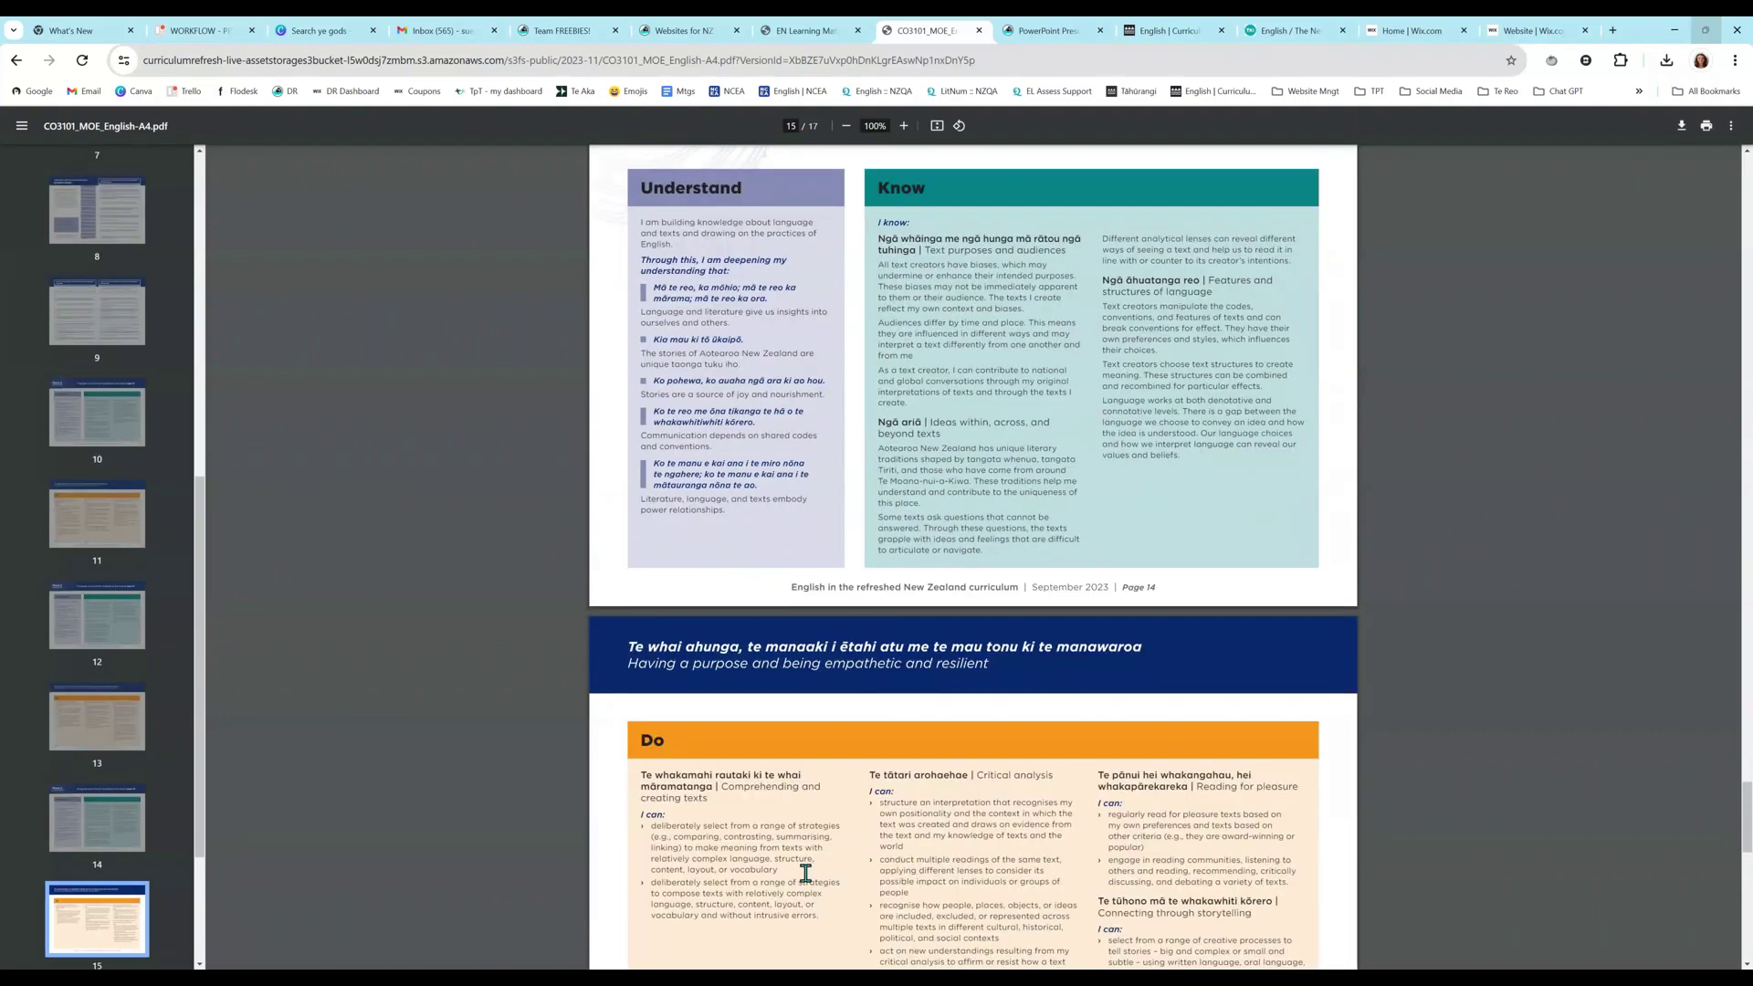
scroll(803, 822, "down", 1)
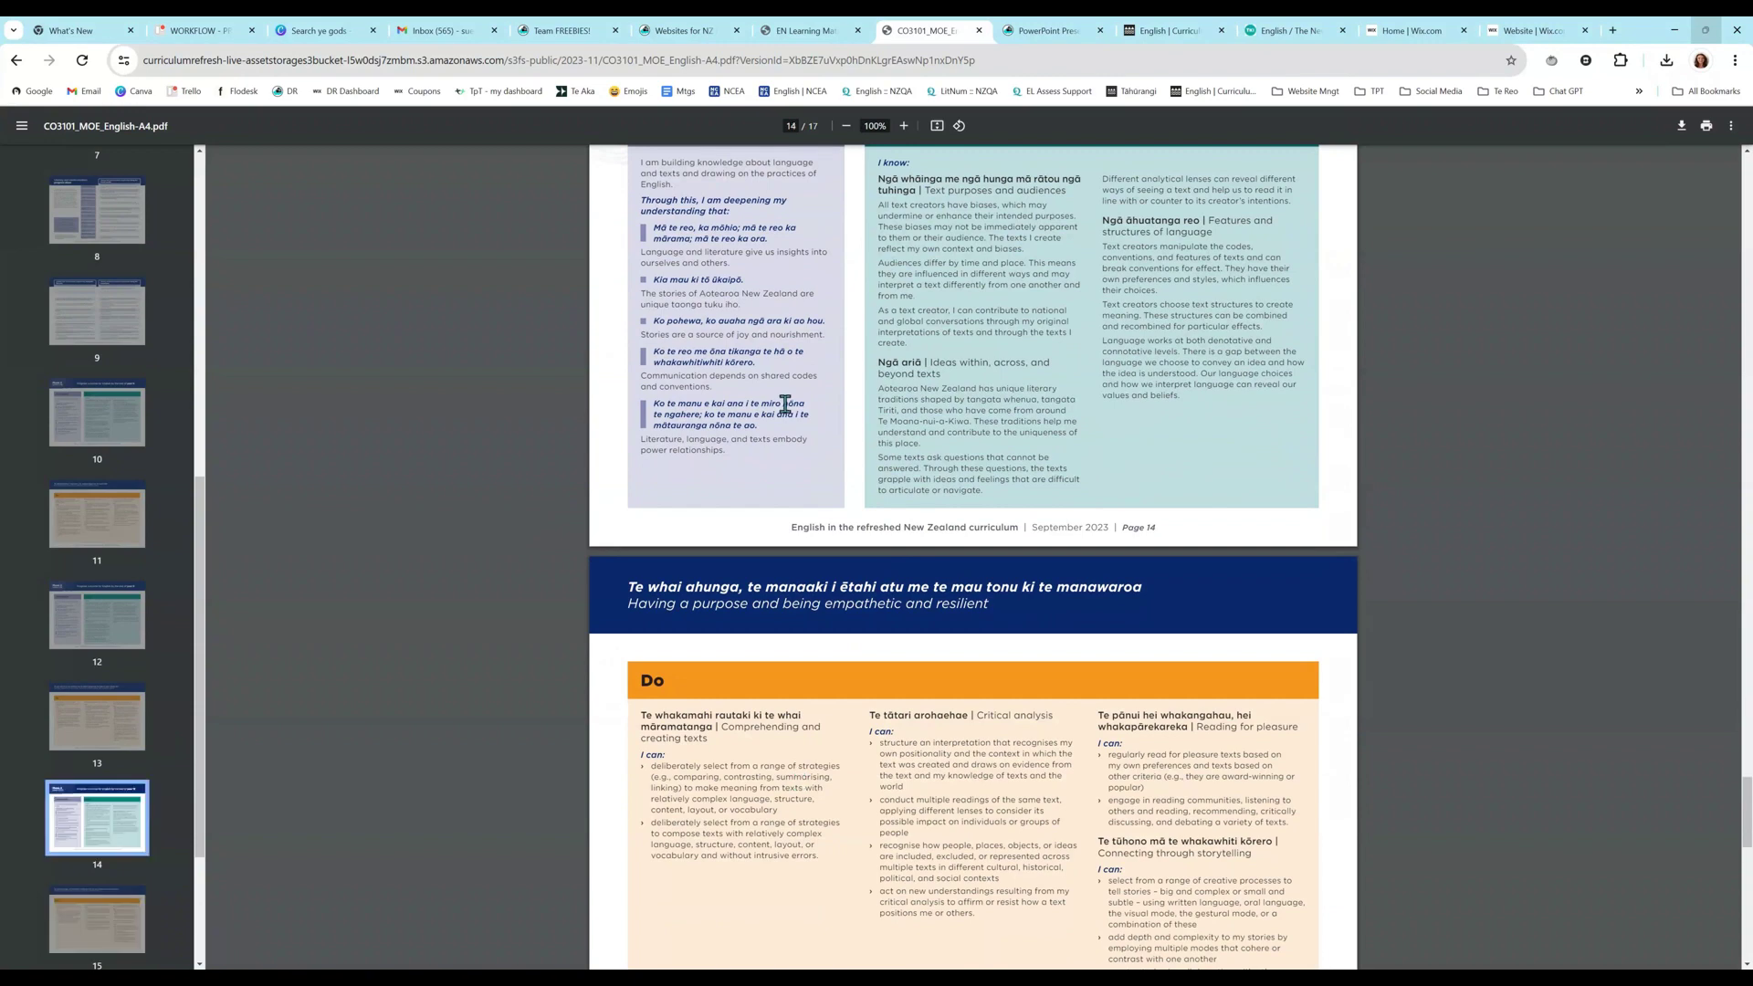
scroll(785, 404, "up", 2)
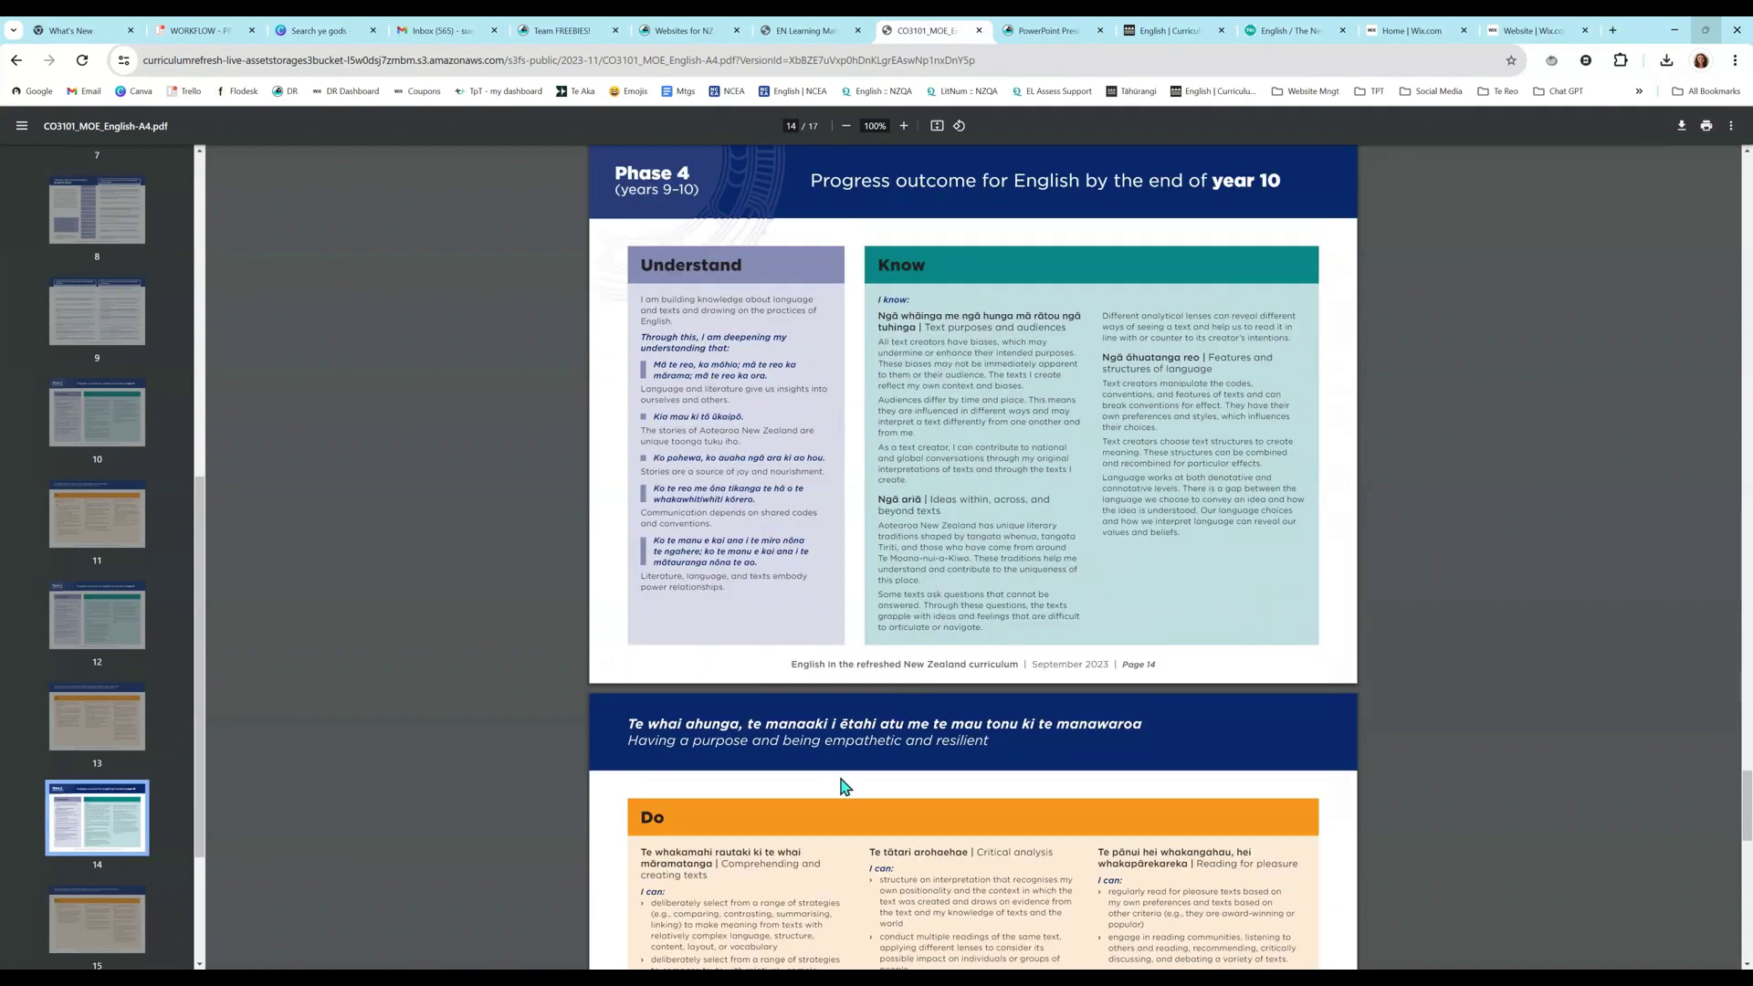
scroll(845, 787, "down", 3)
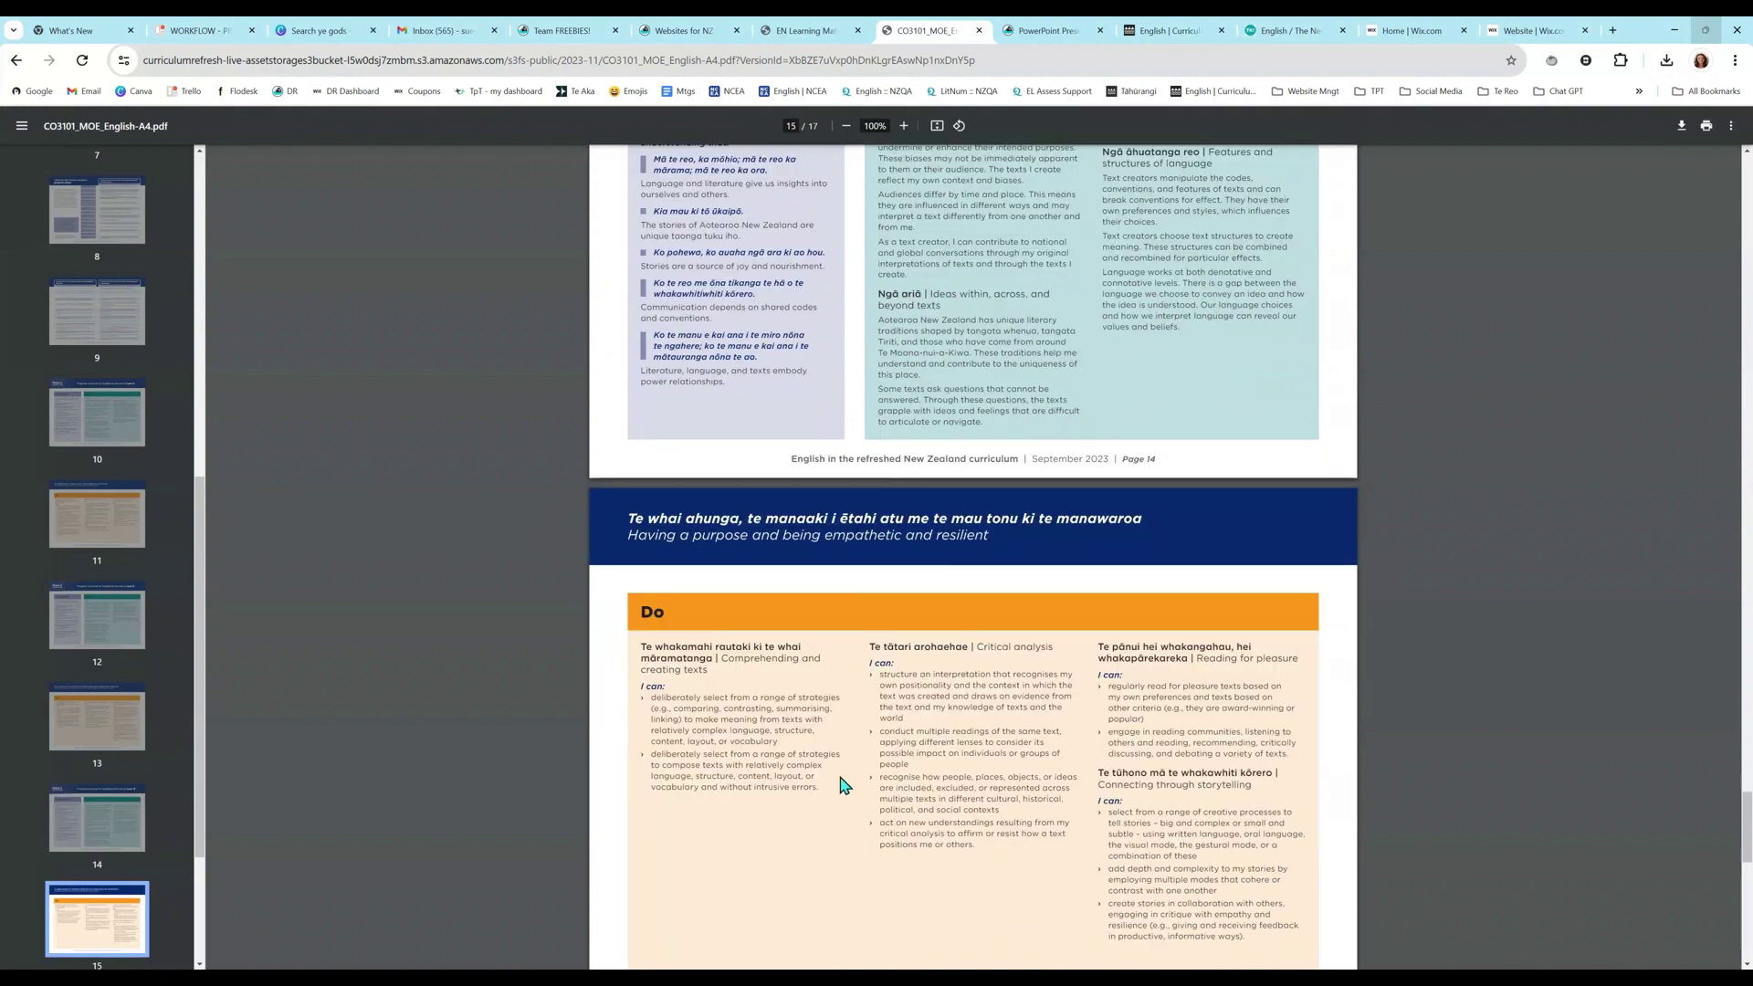
scroll(844, 787, "down", 1)
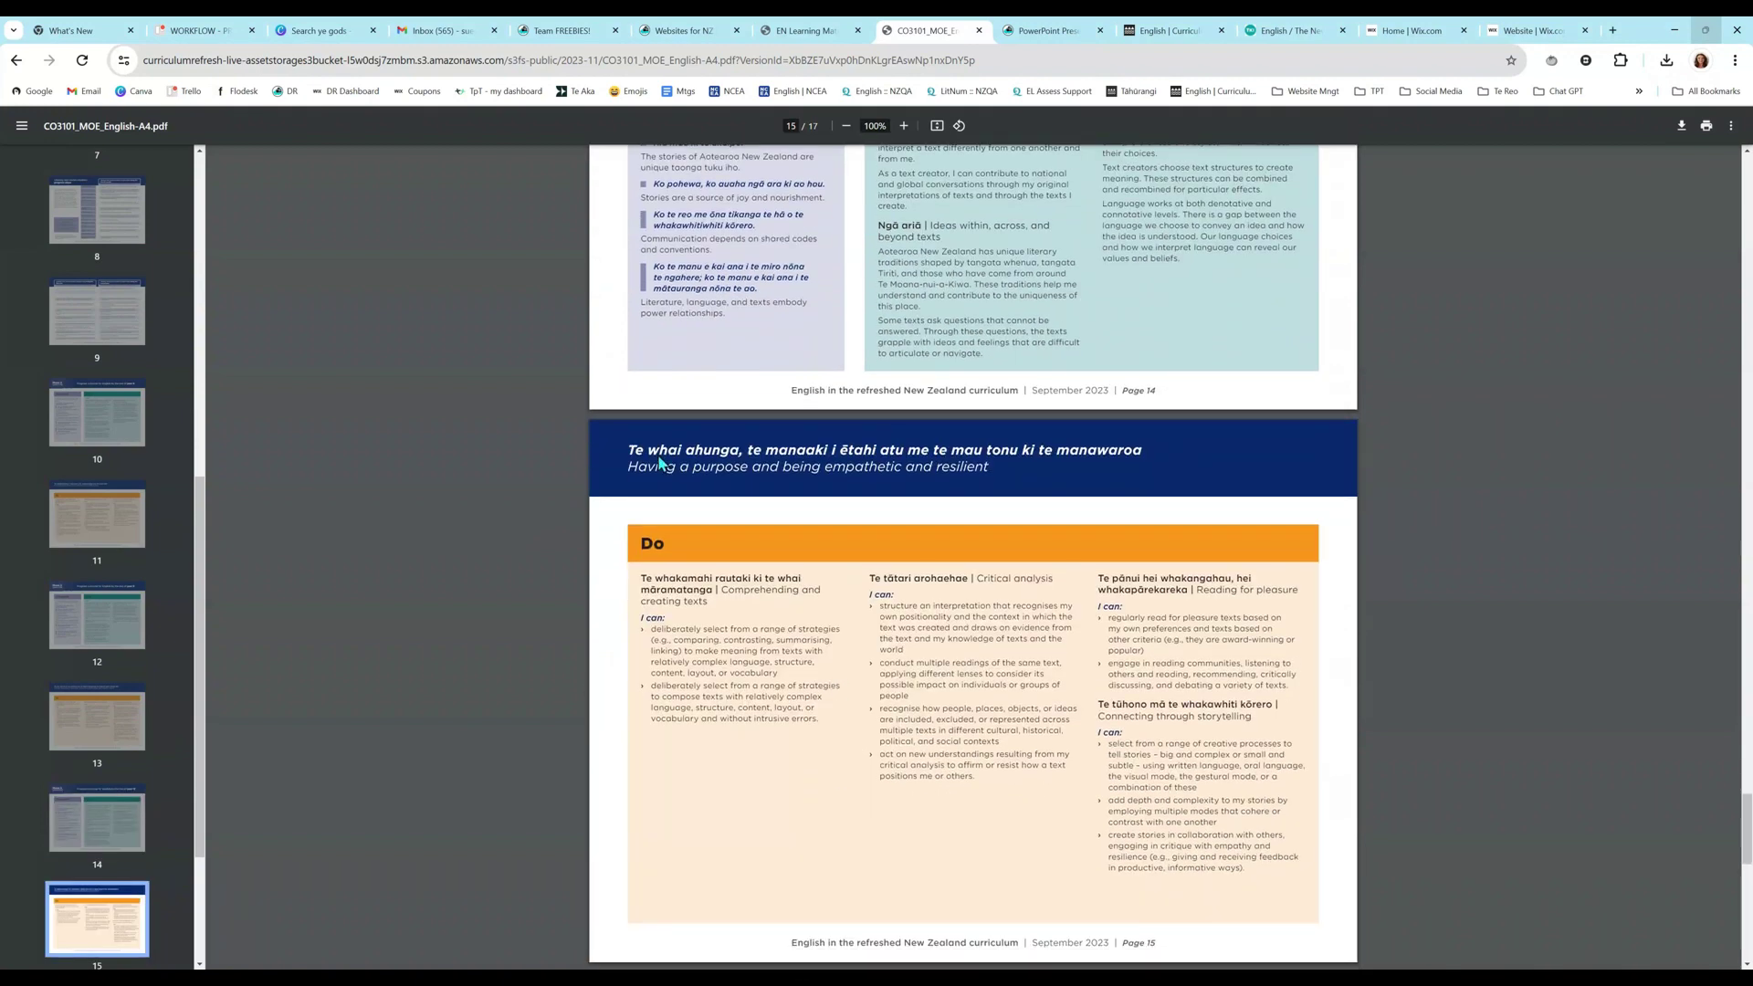
scroll(698, 618, "down", 1)
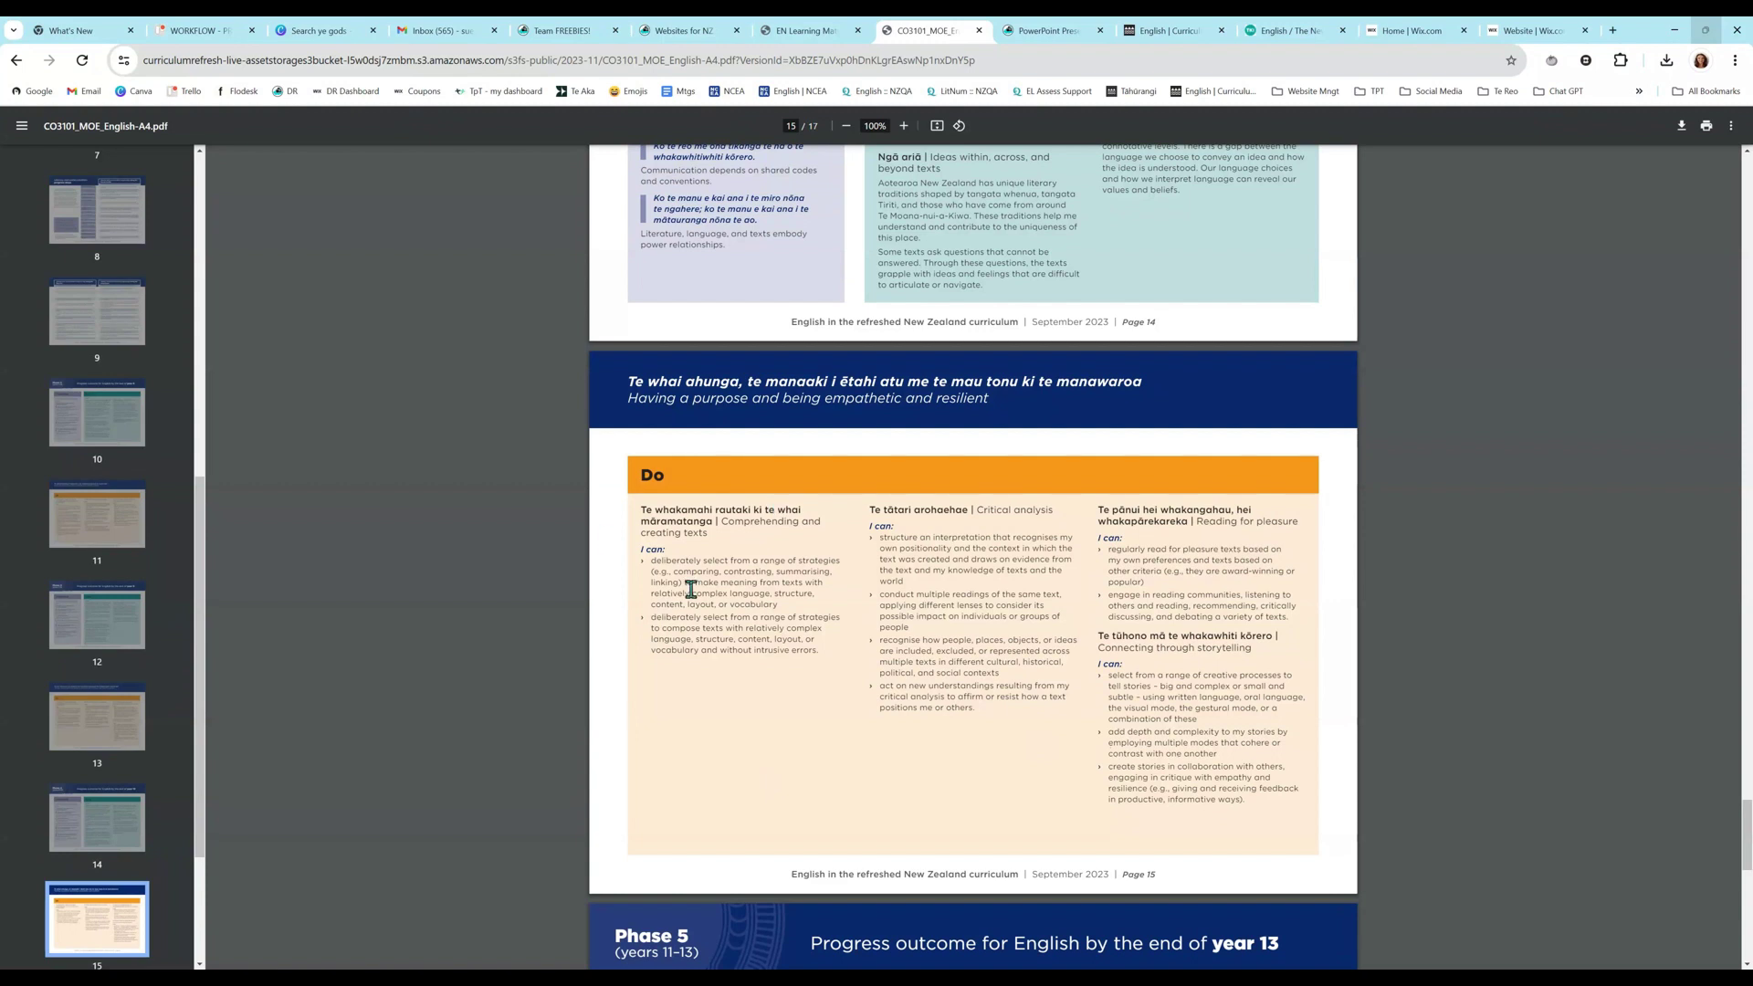
Highlight the Phase 4 Do section text in the PDF and switch to the initial copy and paste slide in PowerPoint
left_click_drag(641, 509, 1244, 803)
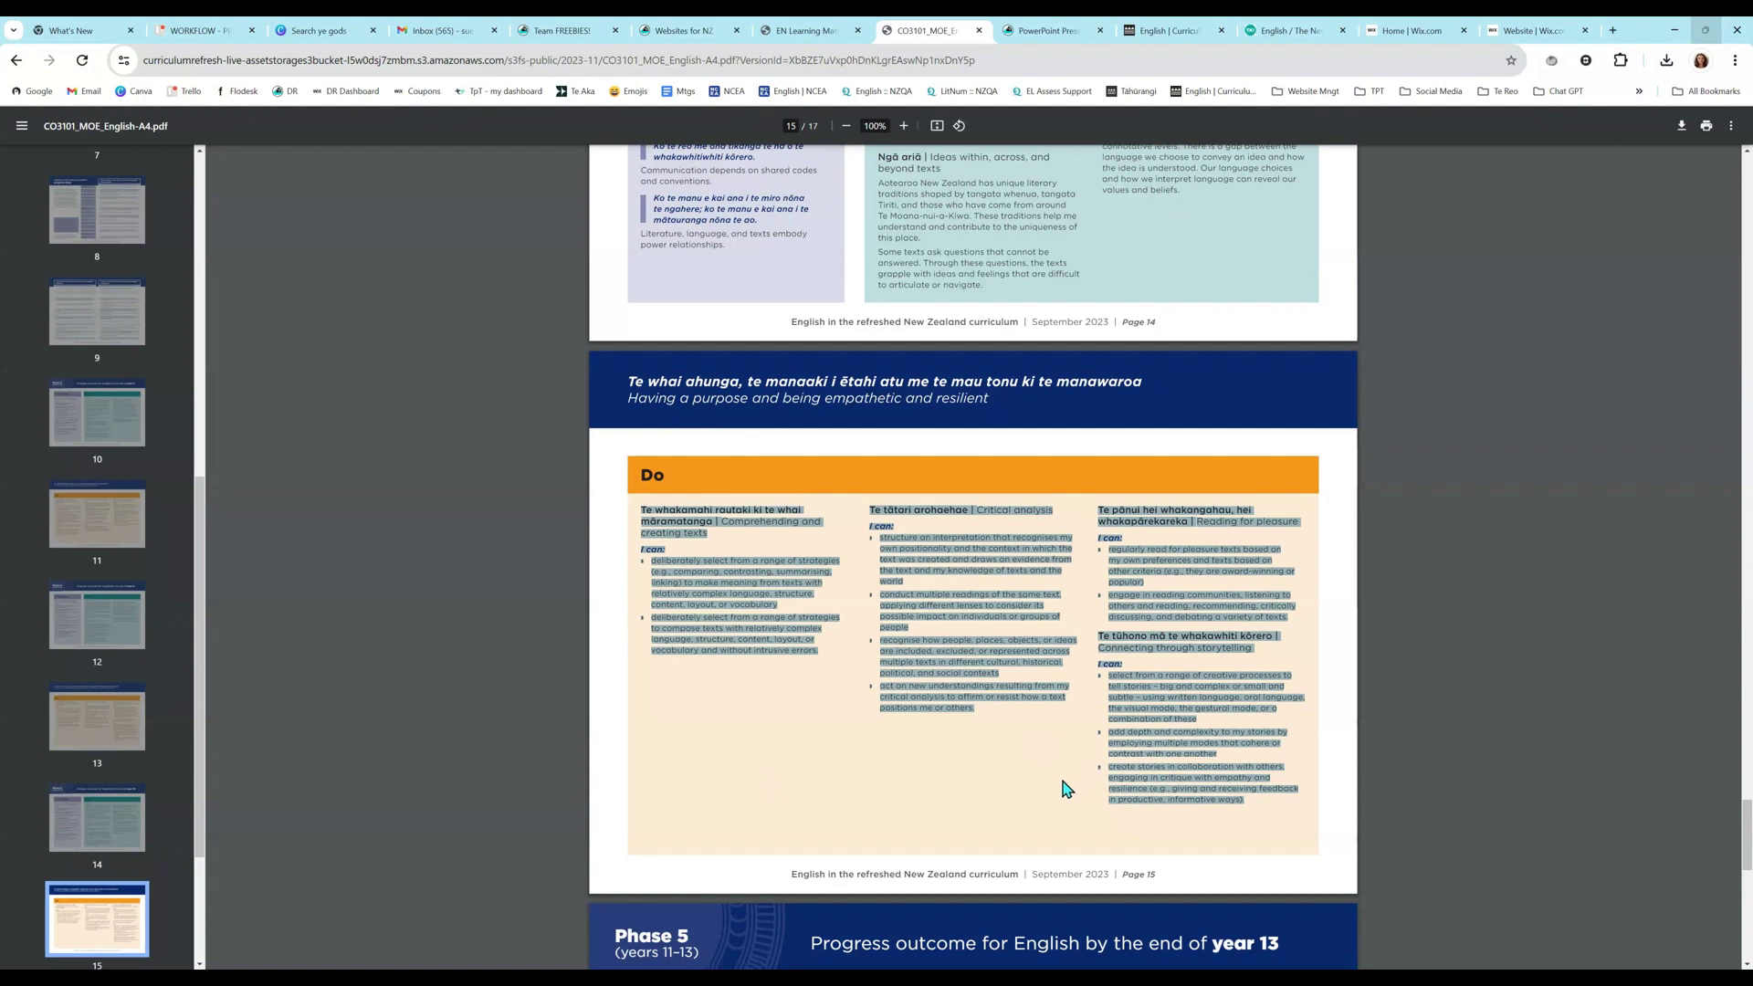
key("alt+Tab")
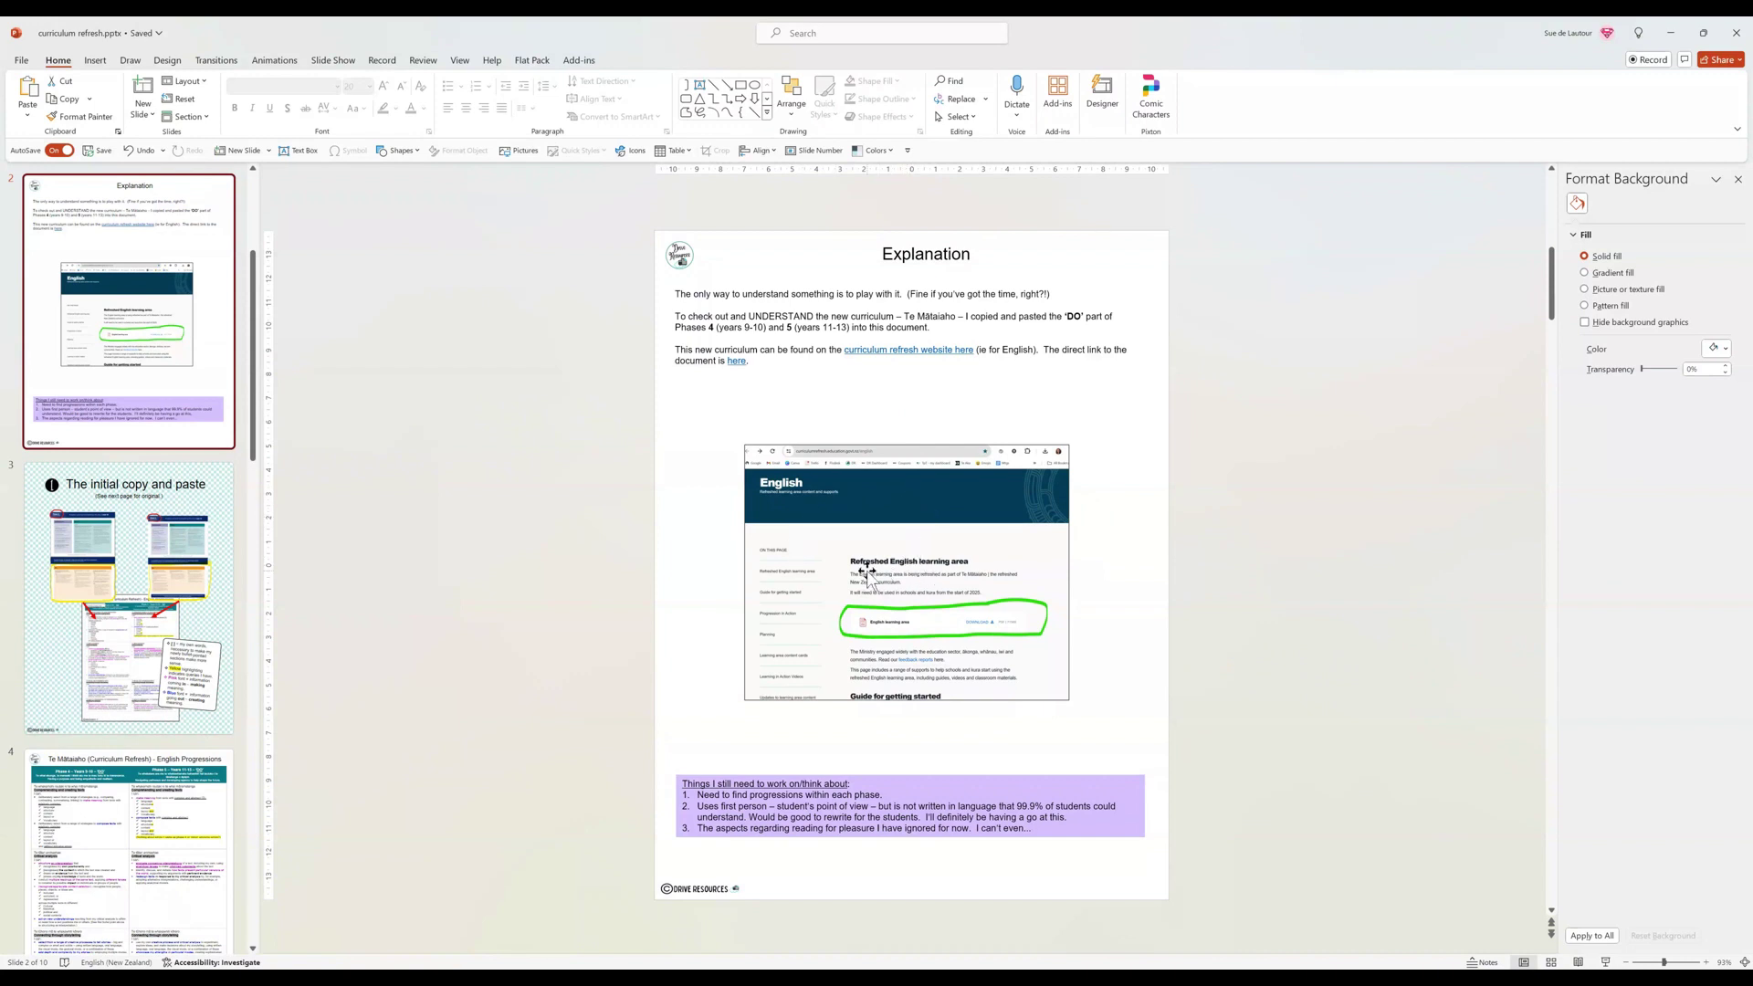
left_click(86, 629)
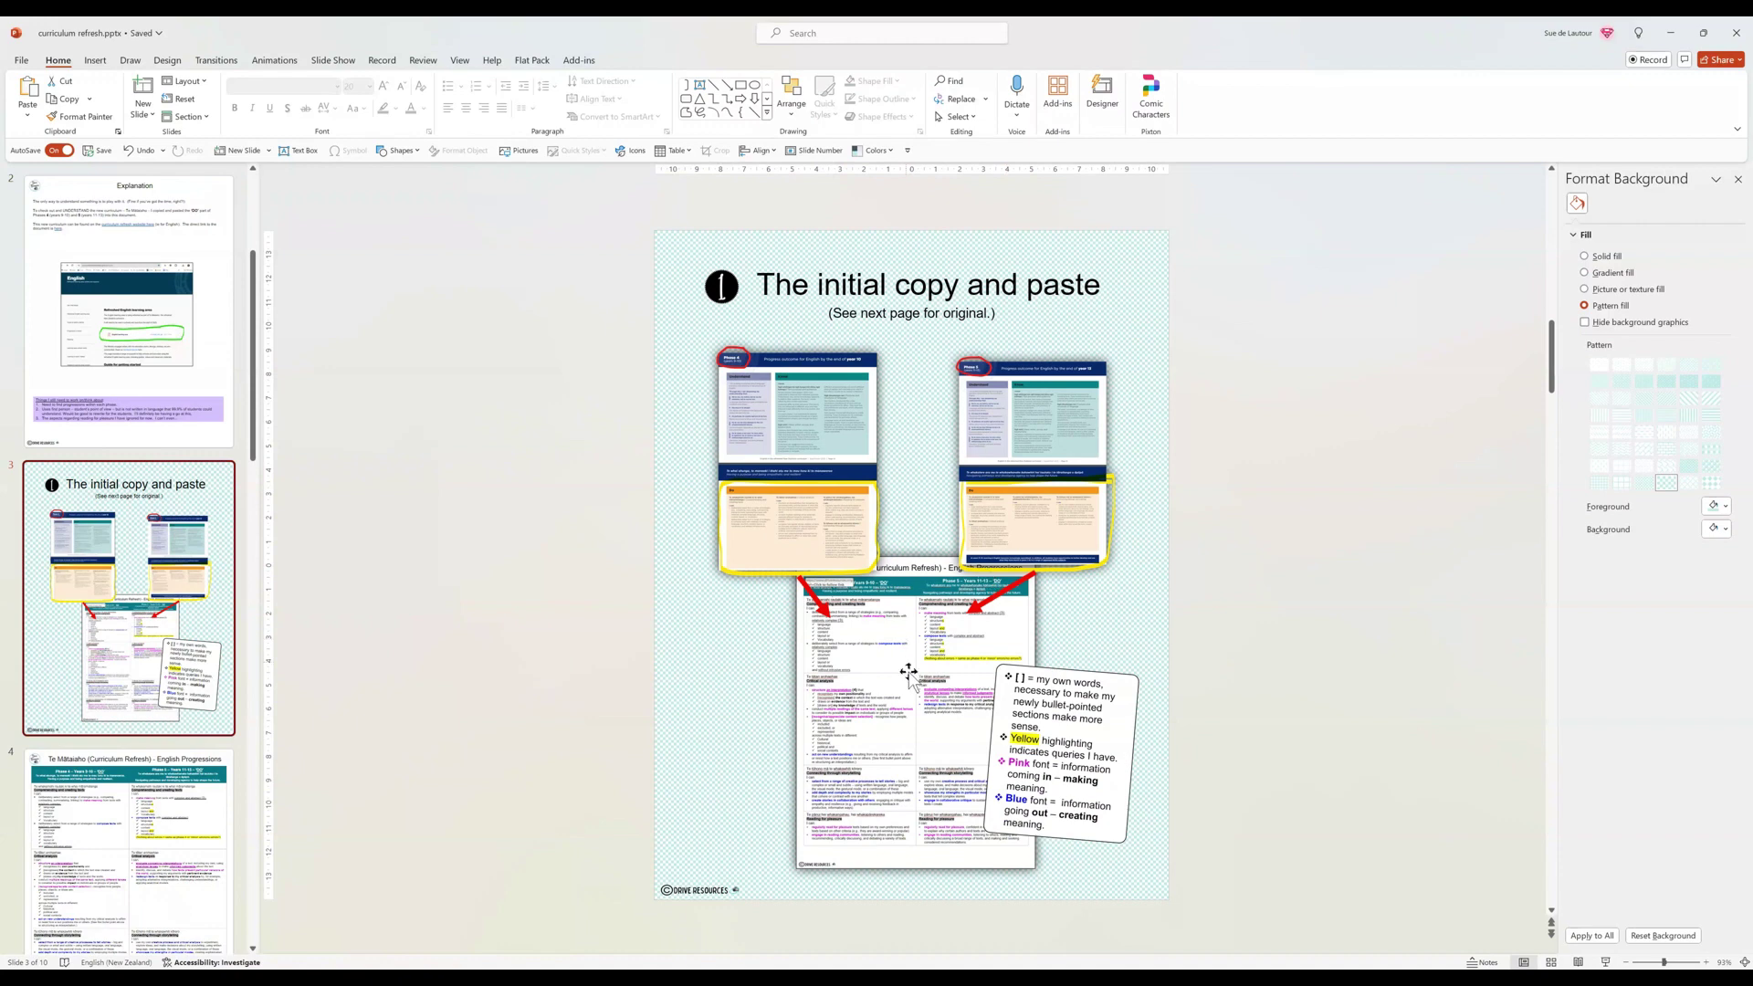
Compare the Phase 4 and Phase 5 Comprehending and creating texts cells on slide 4, highlighting "layout or", "layout and" and "and without intrusive errors"
left_click(141, 831)
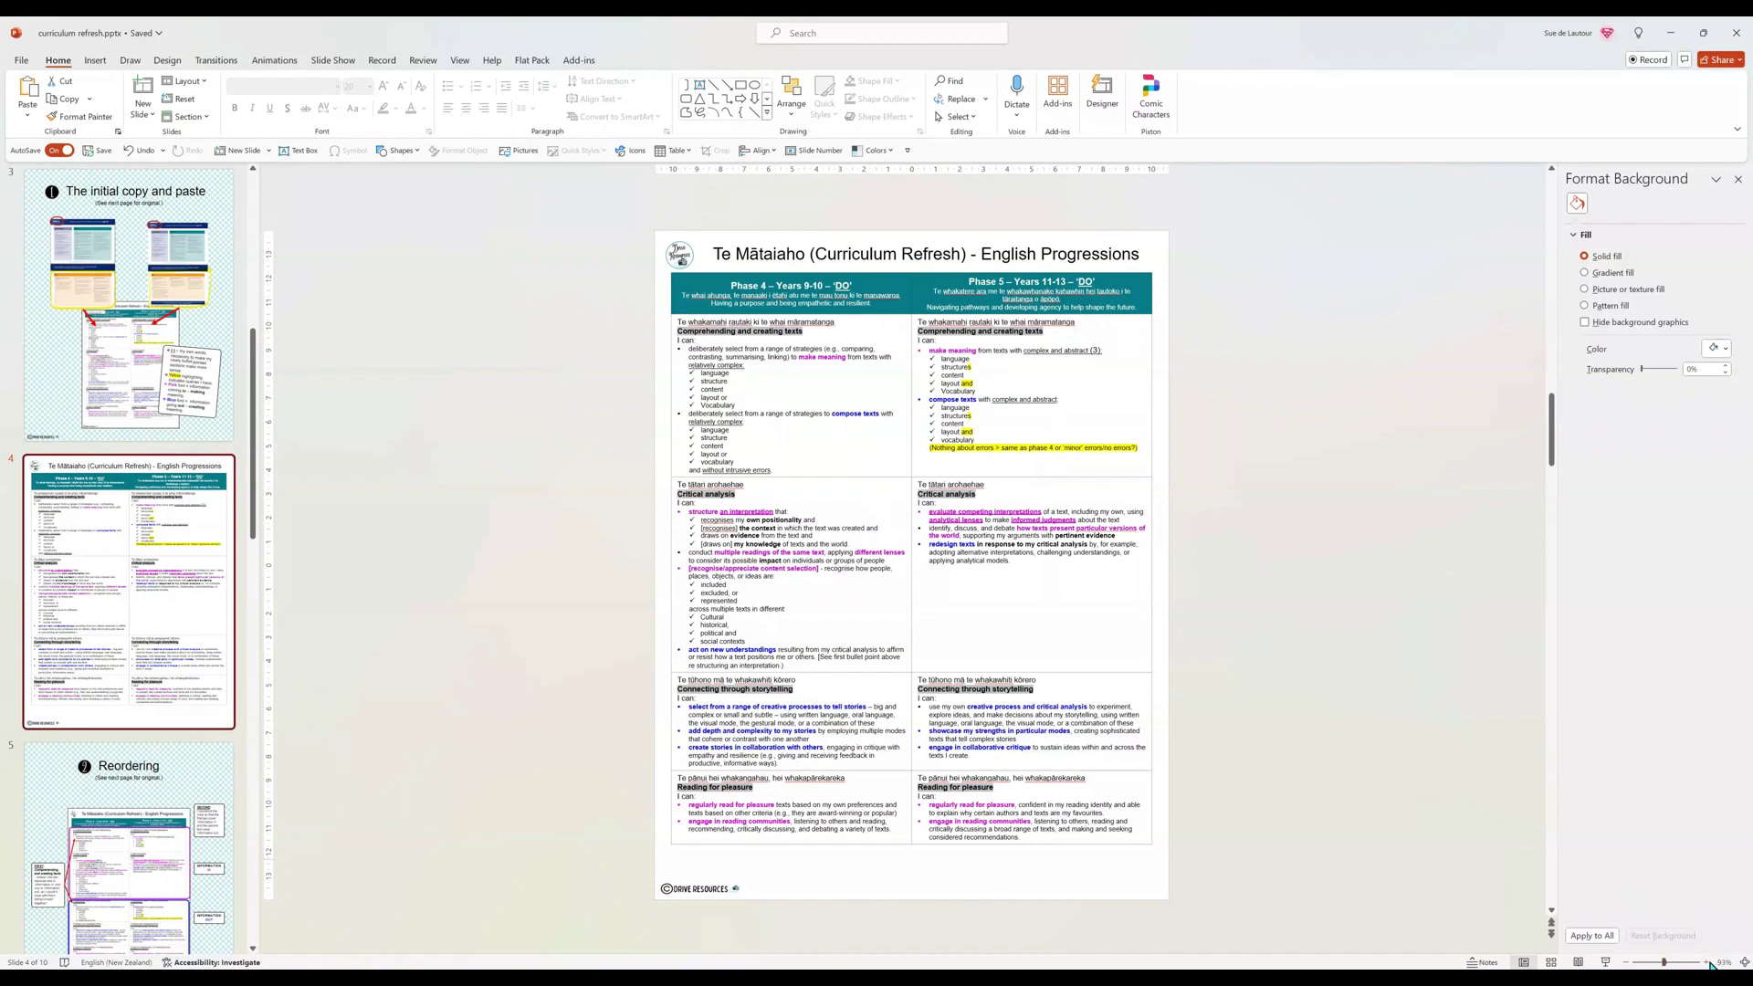
left_click(1706, 963)
left_click(1706, 963)
left_click(1706, 963)
left_click(1705, 963)
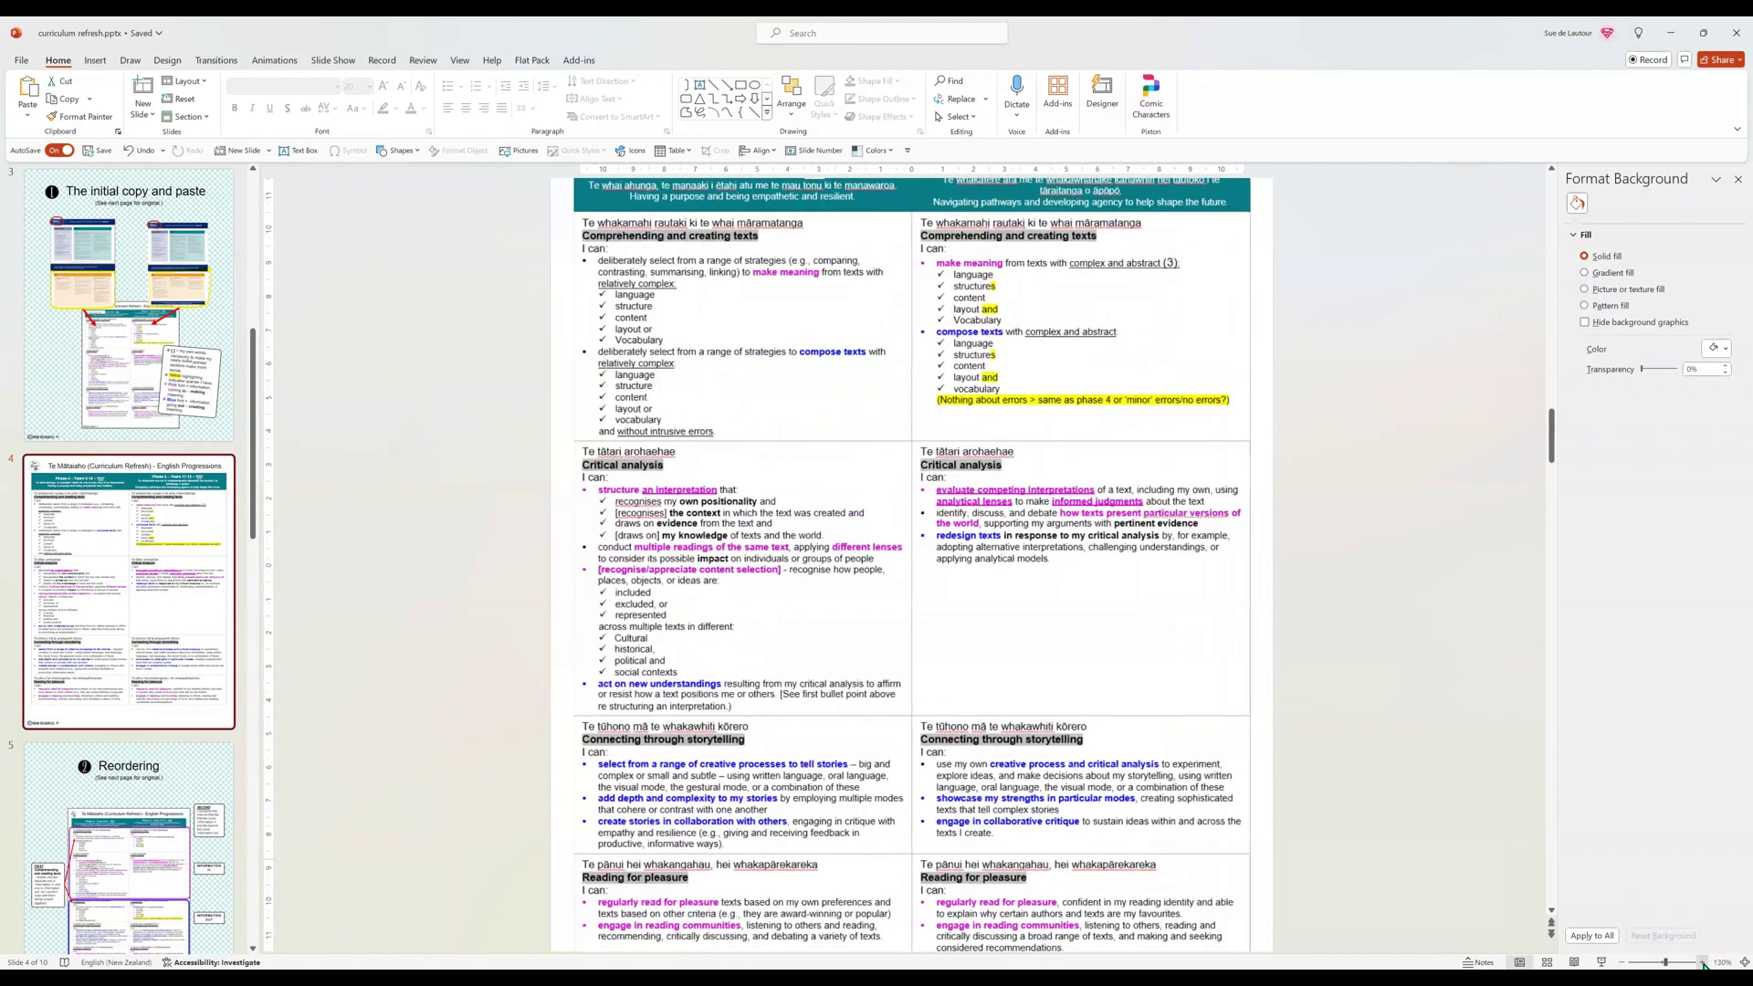
left_click(1705, 963)
left_click(1705, 963)
scroll(814, 615, "up", 1)
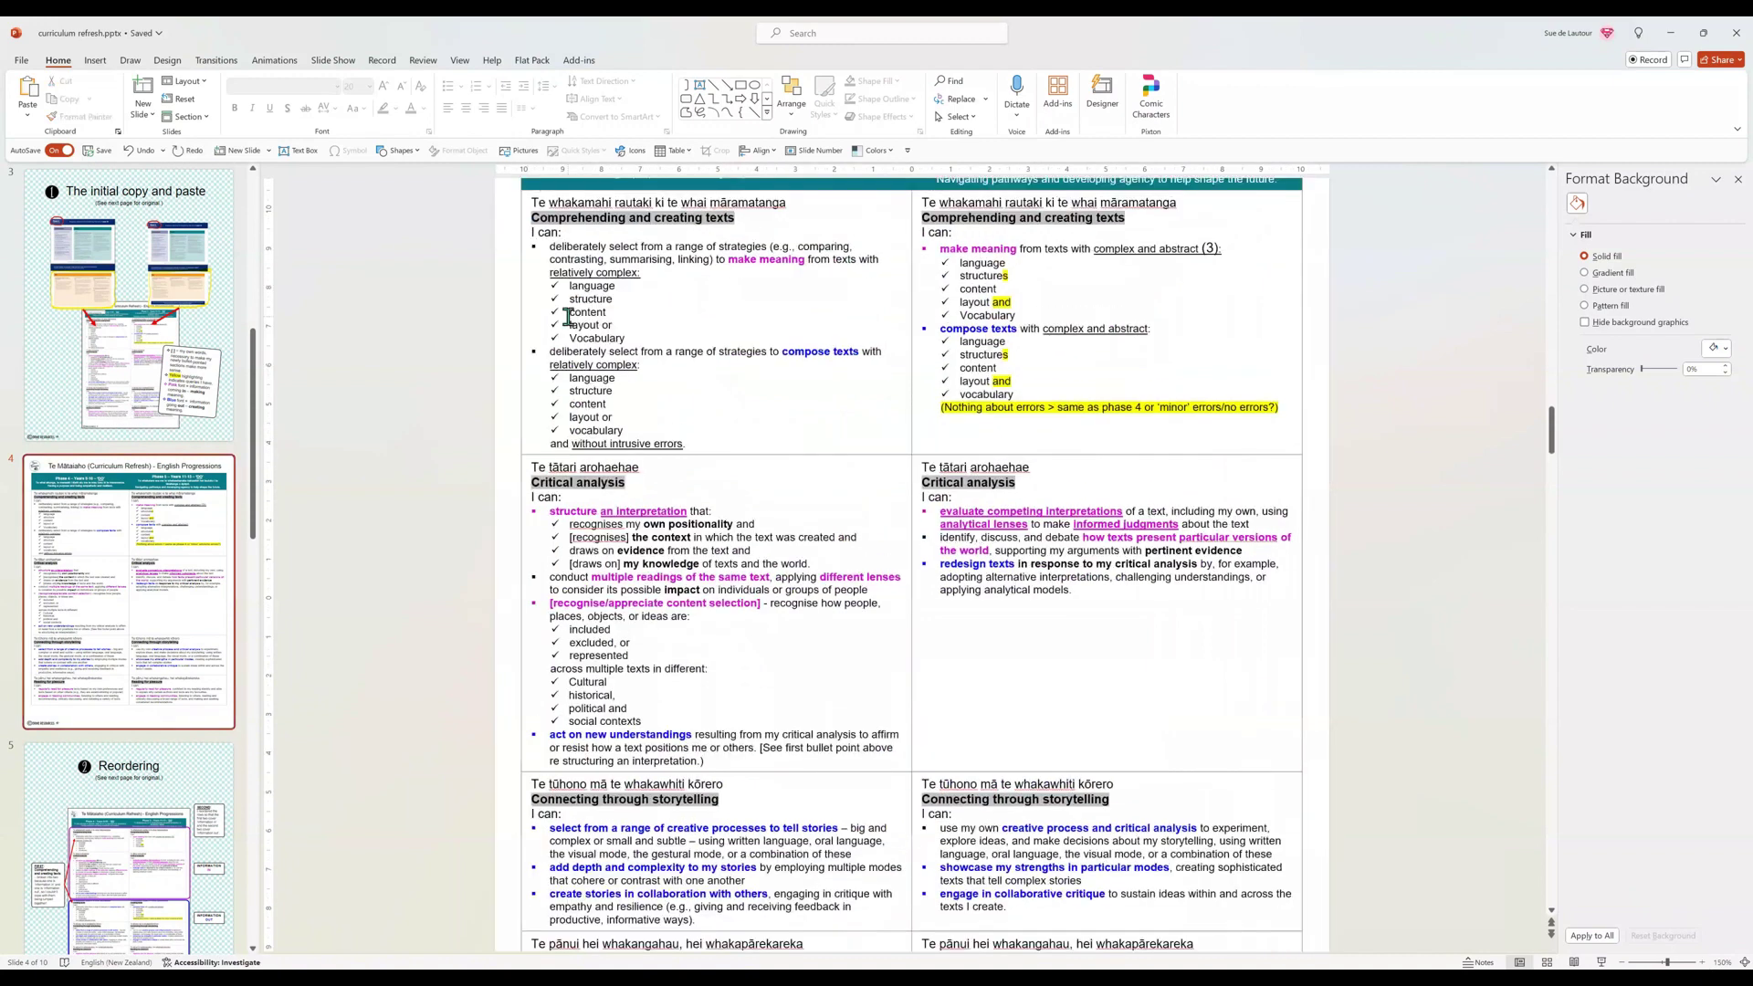
left_click_drag(569, 325, 618, 324)
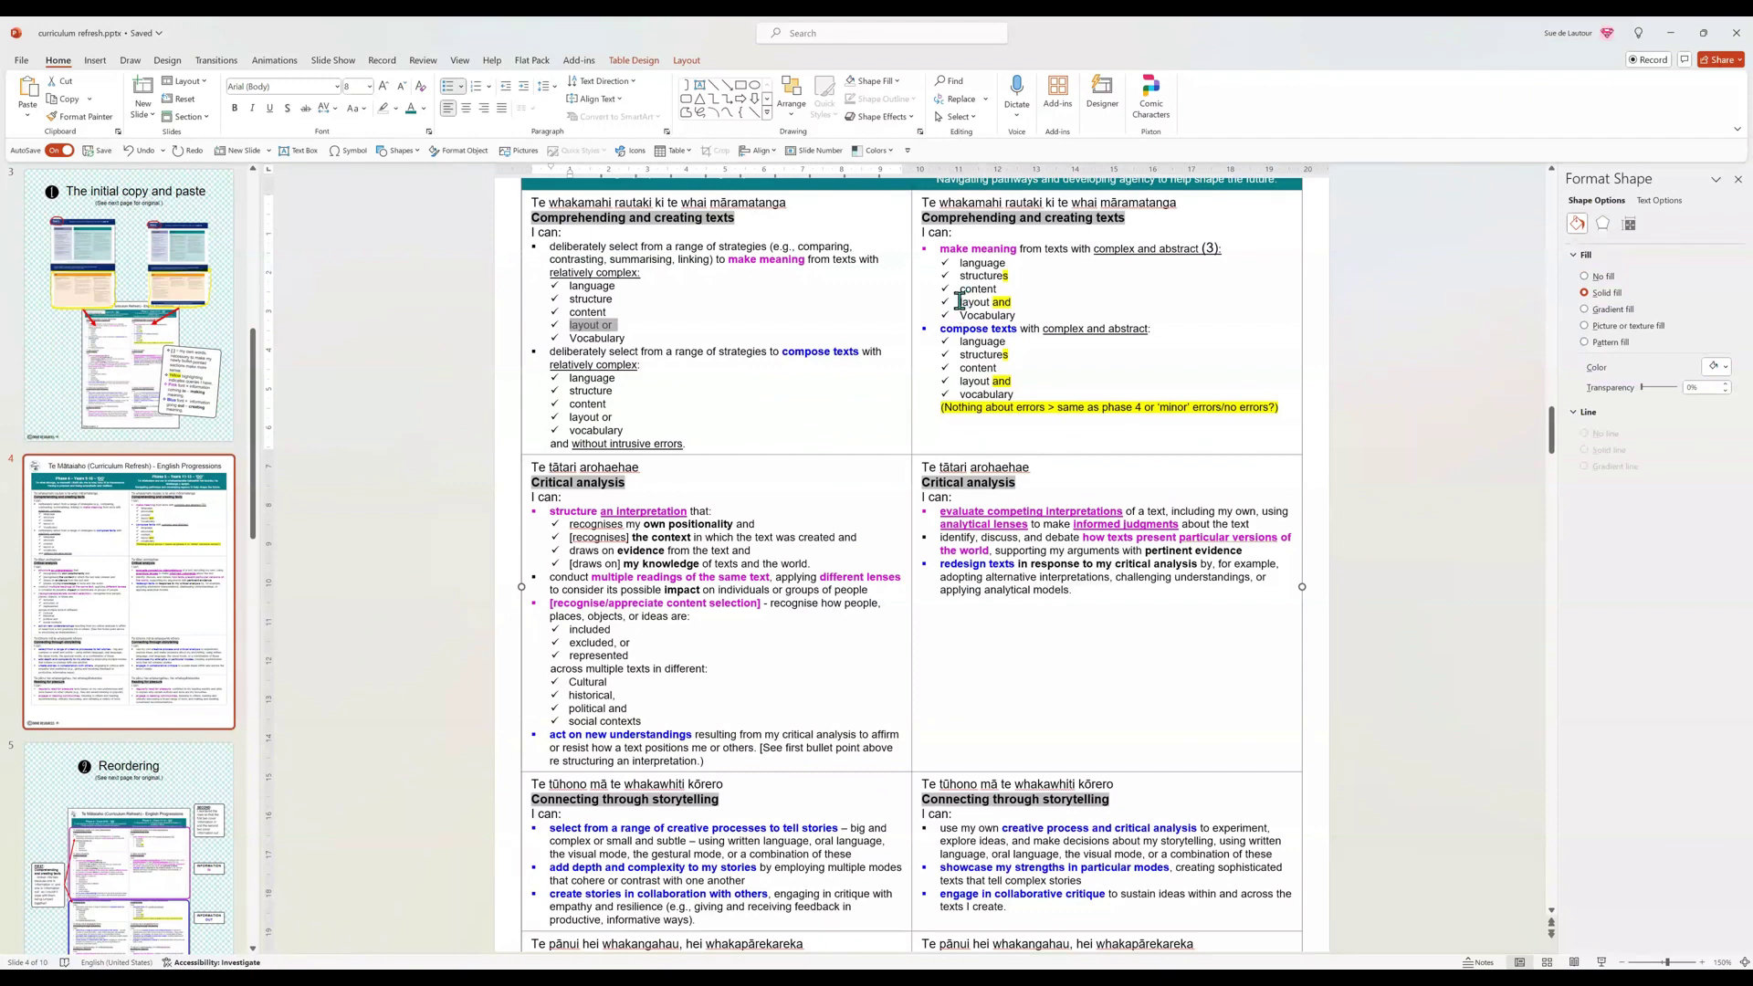
left_click_drag(959, 301, 1013, 301)
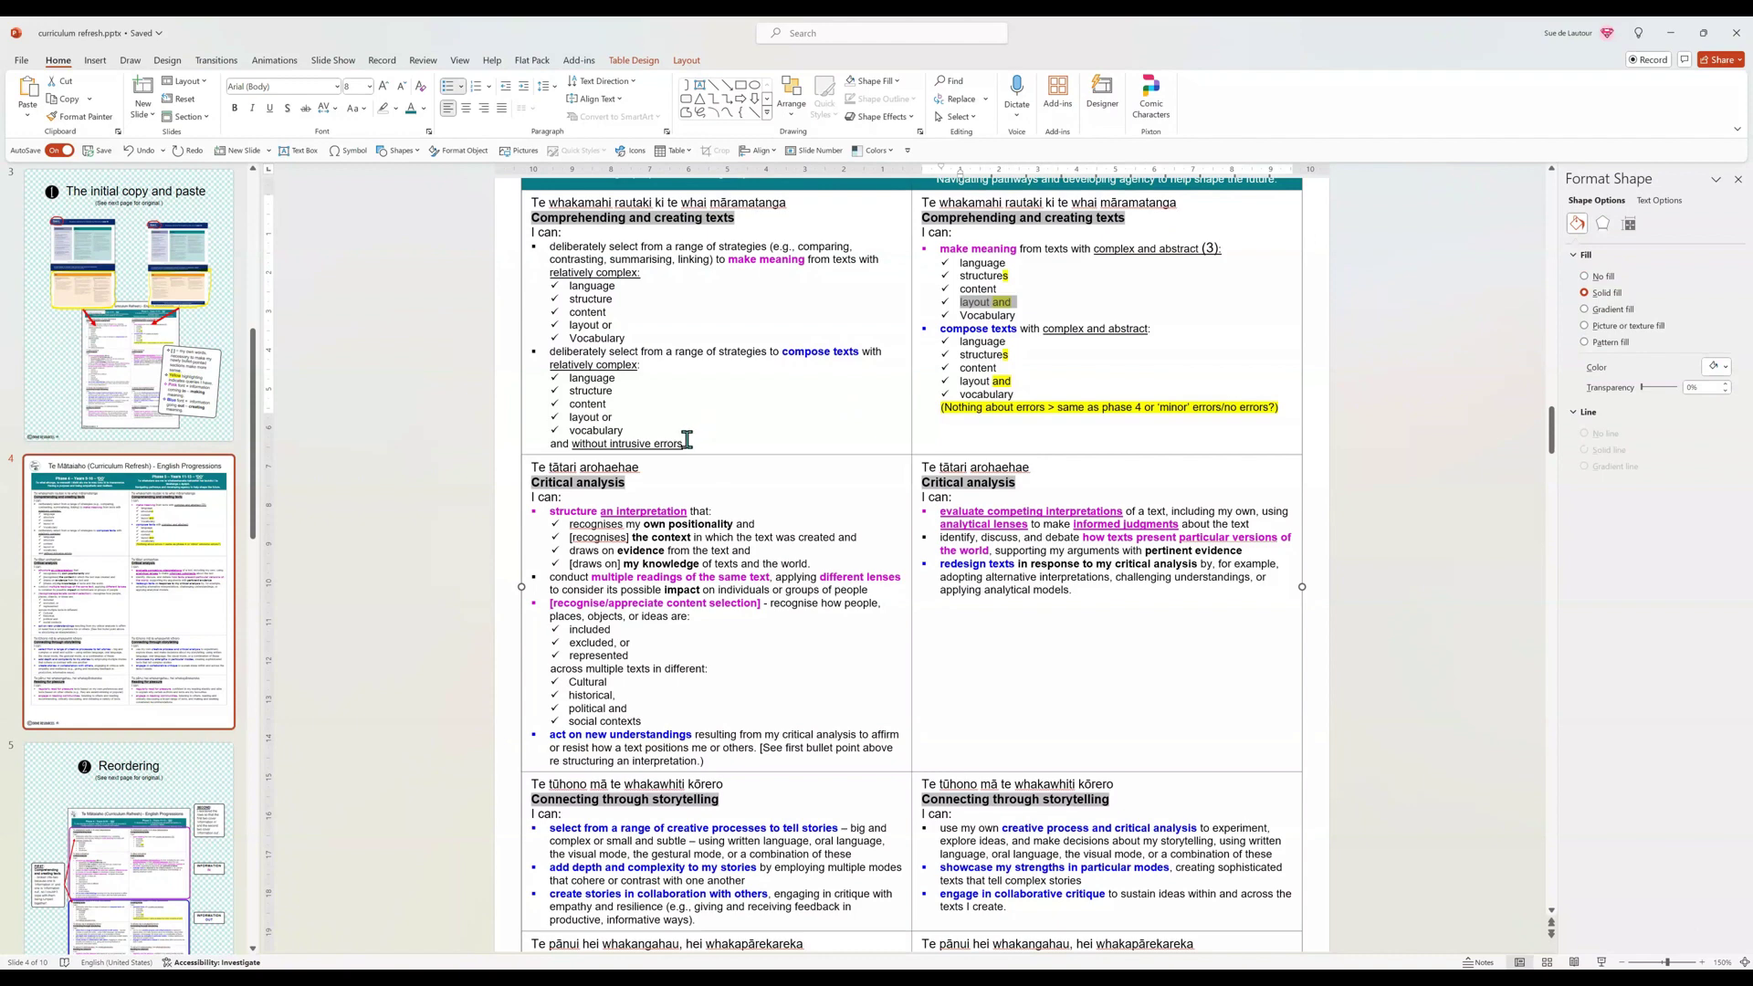
left_click_drag(687, 442, 555, 443)
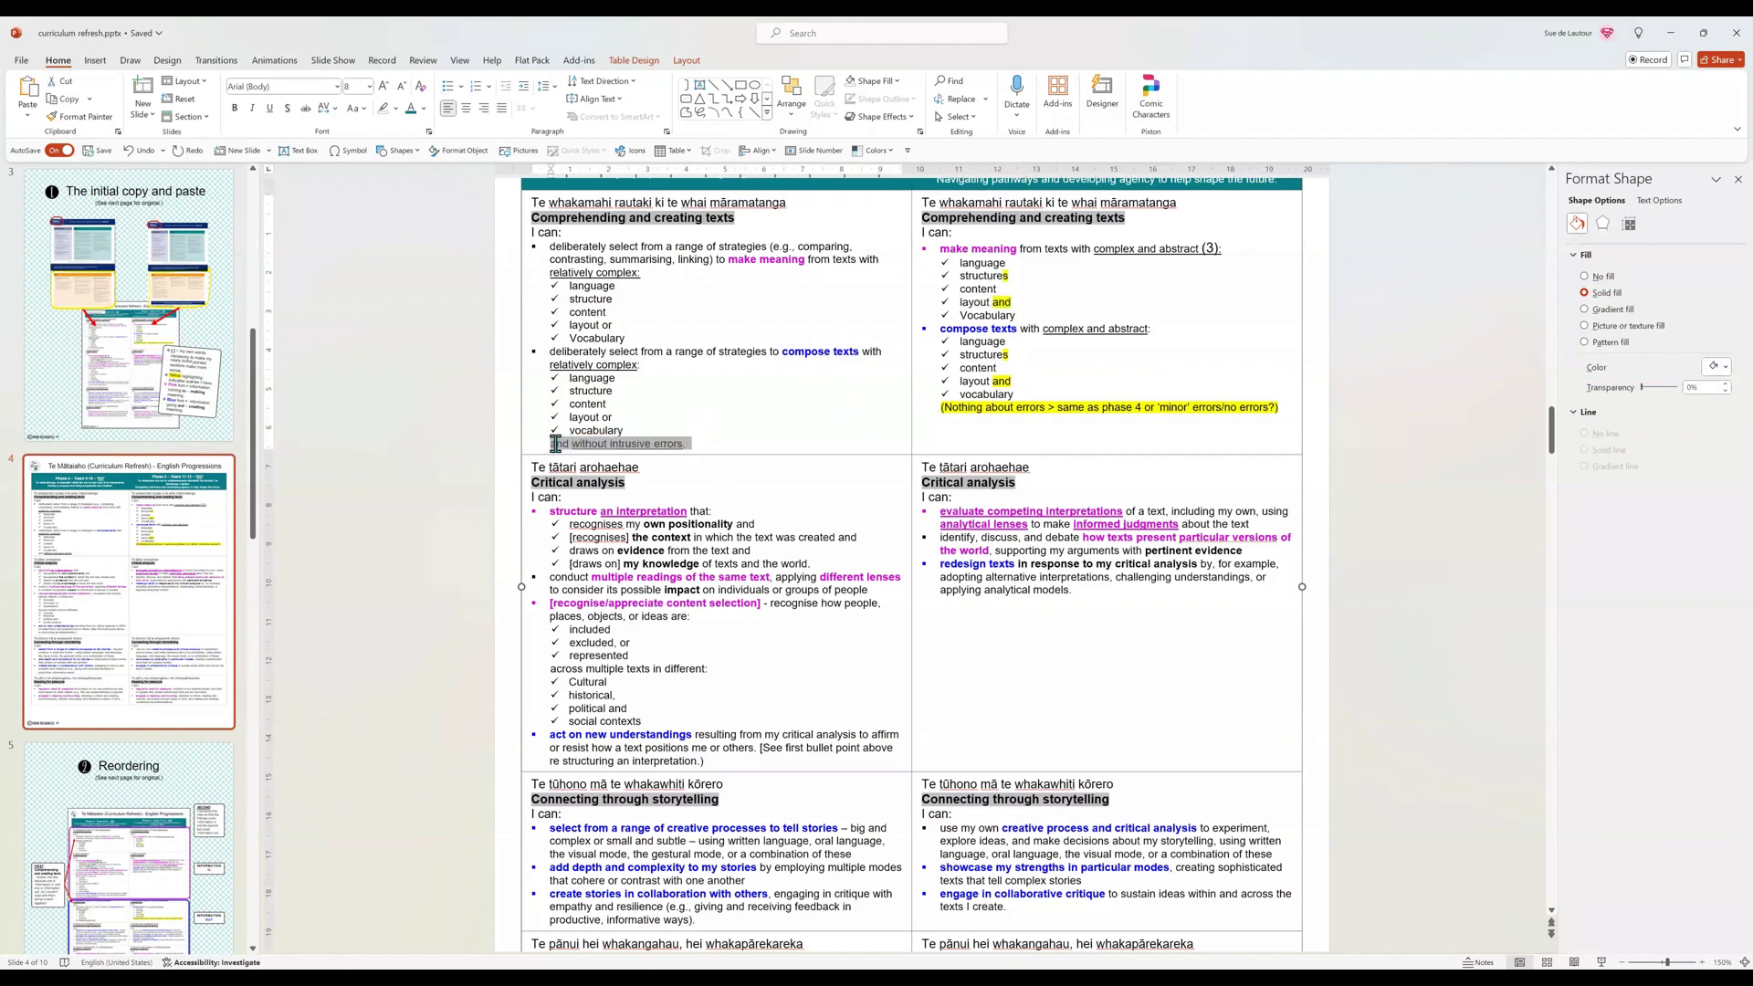
left_click(1077, 439)
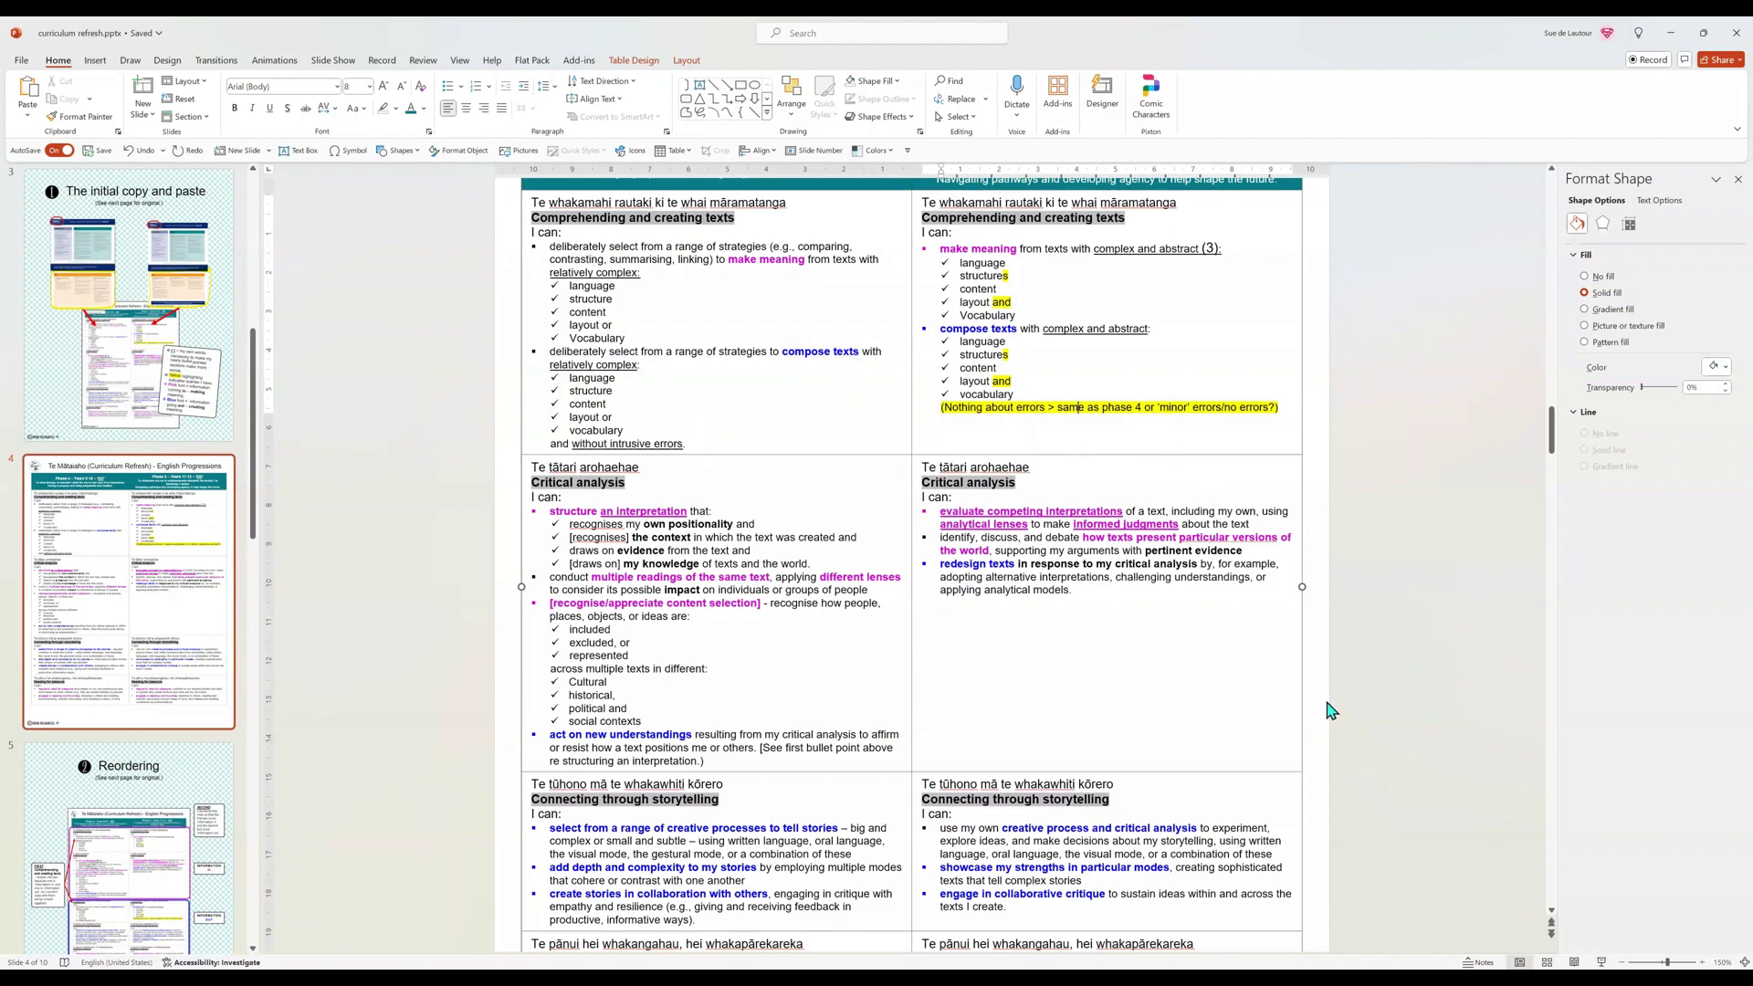
Compare the Reordering slide with the original English Progressions table on slide 4, ending on the Reordering slide
left_click(1622, 963)
left_click(1622, 963)
left_click(1622, 963)
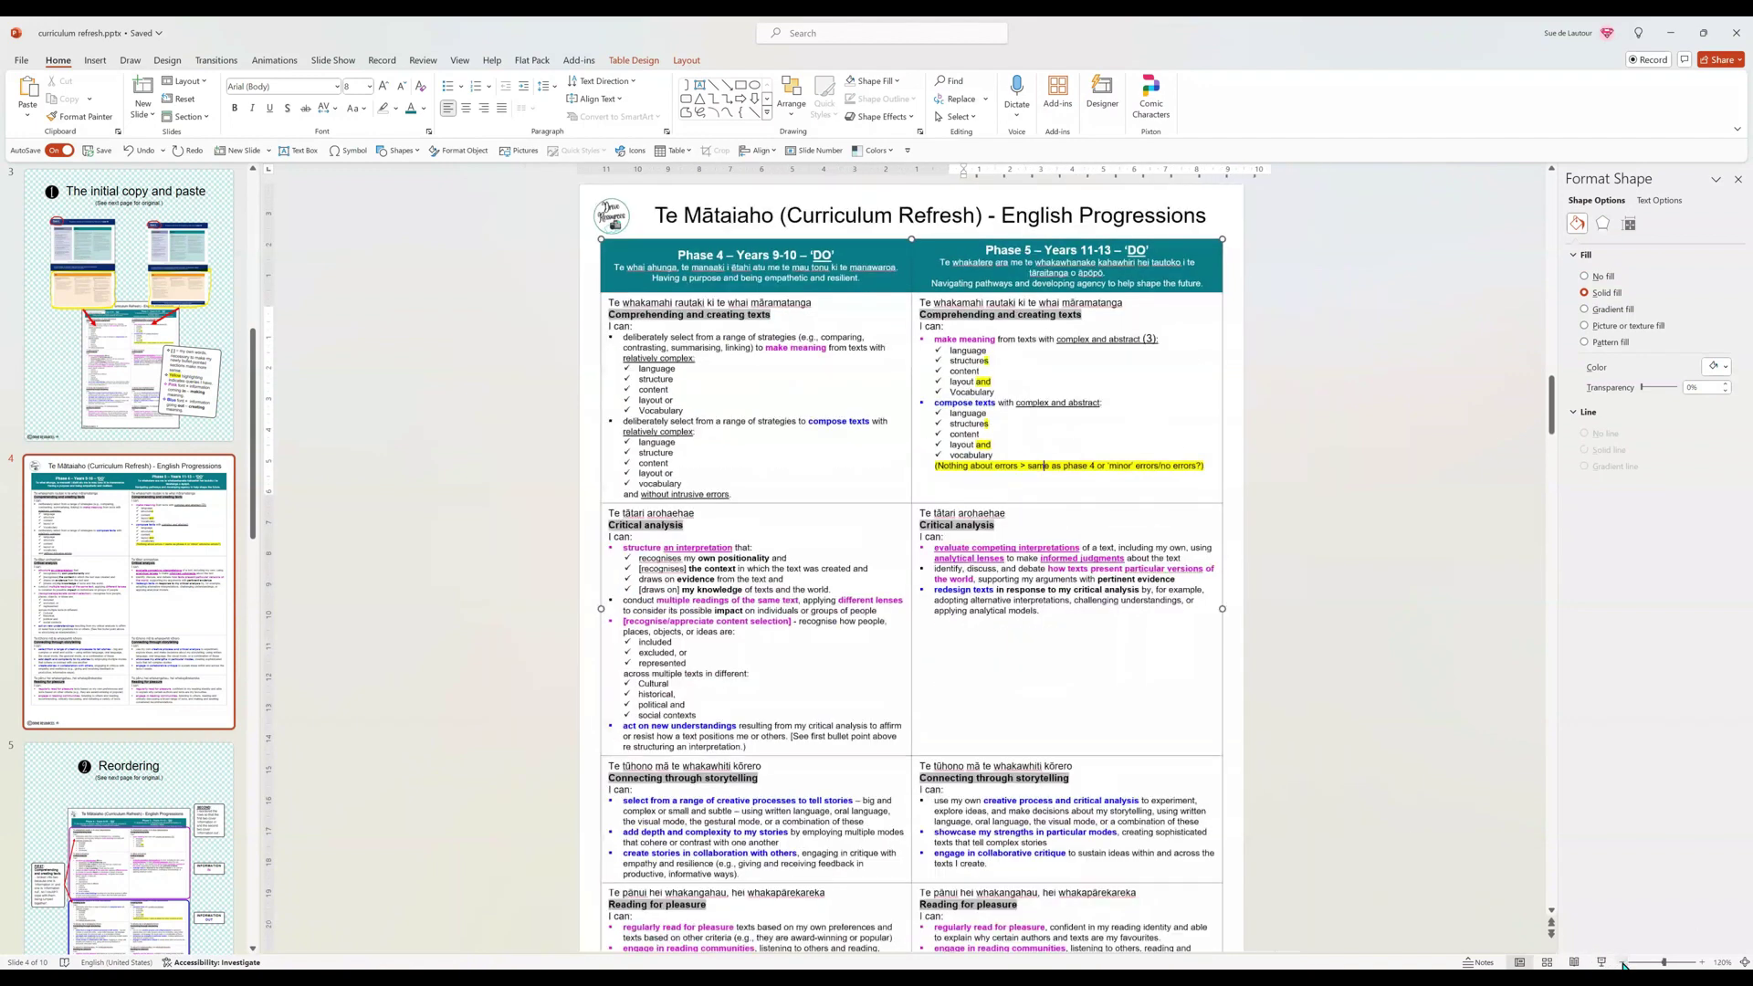
left_click(1622, 963)
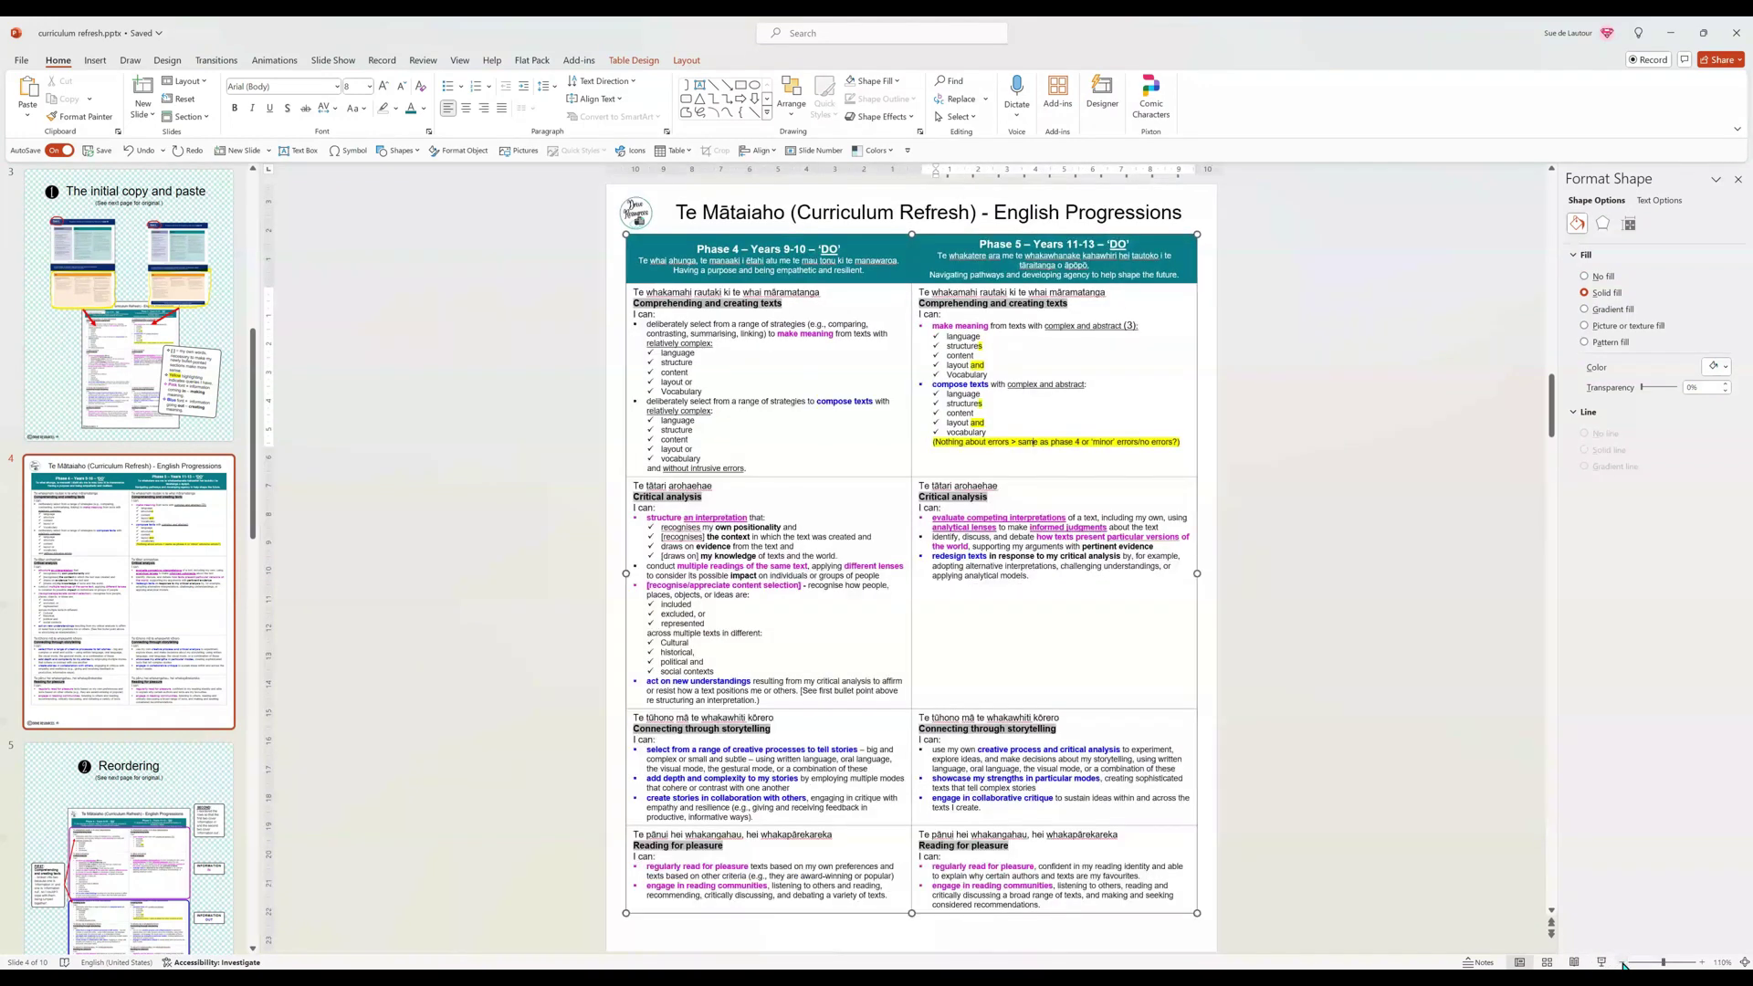
left_click(208, 814)
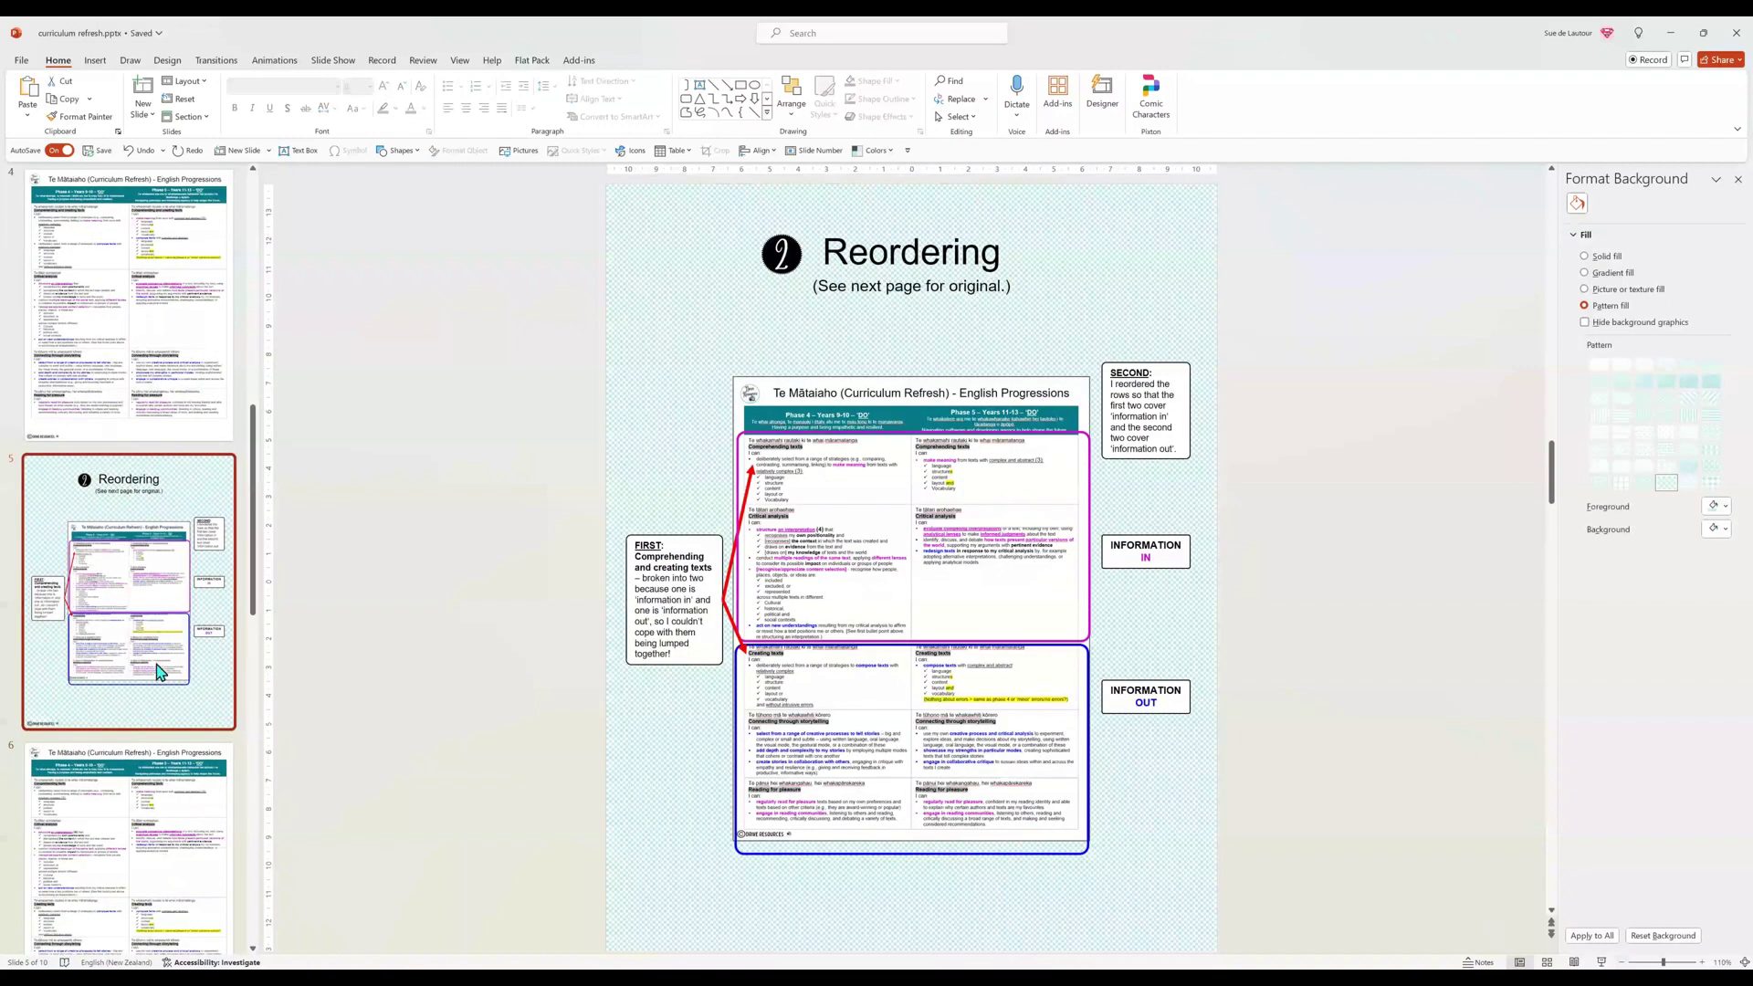
left_click(172, 366)
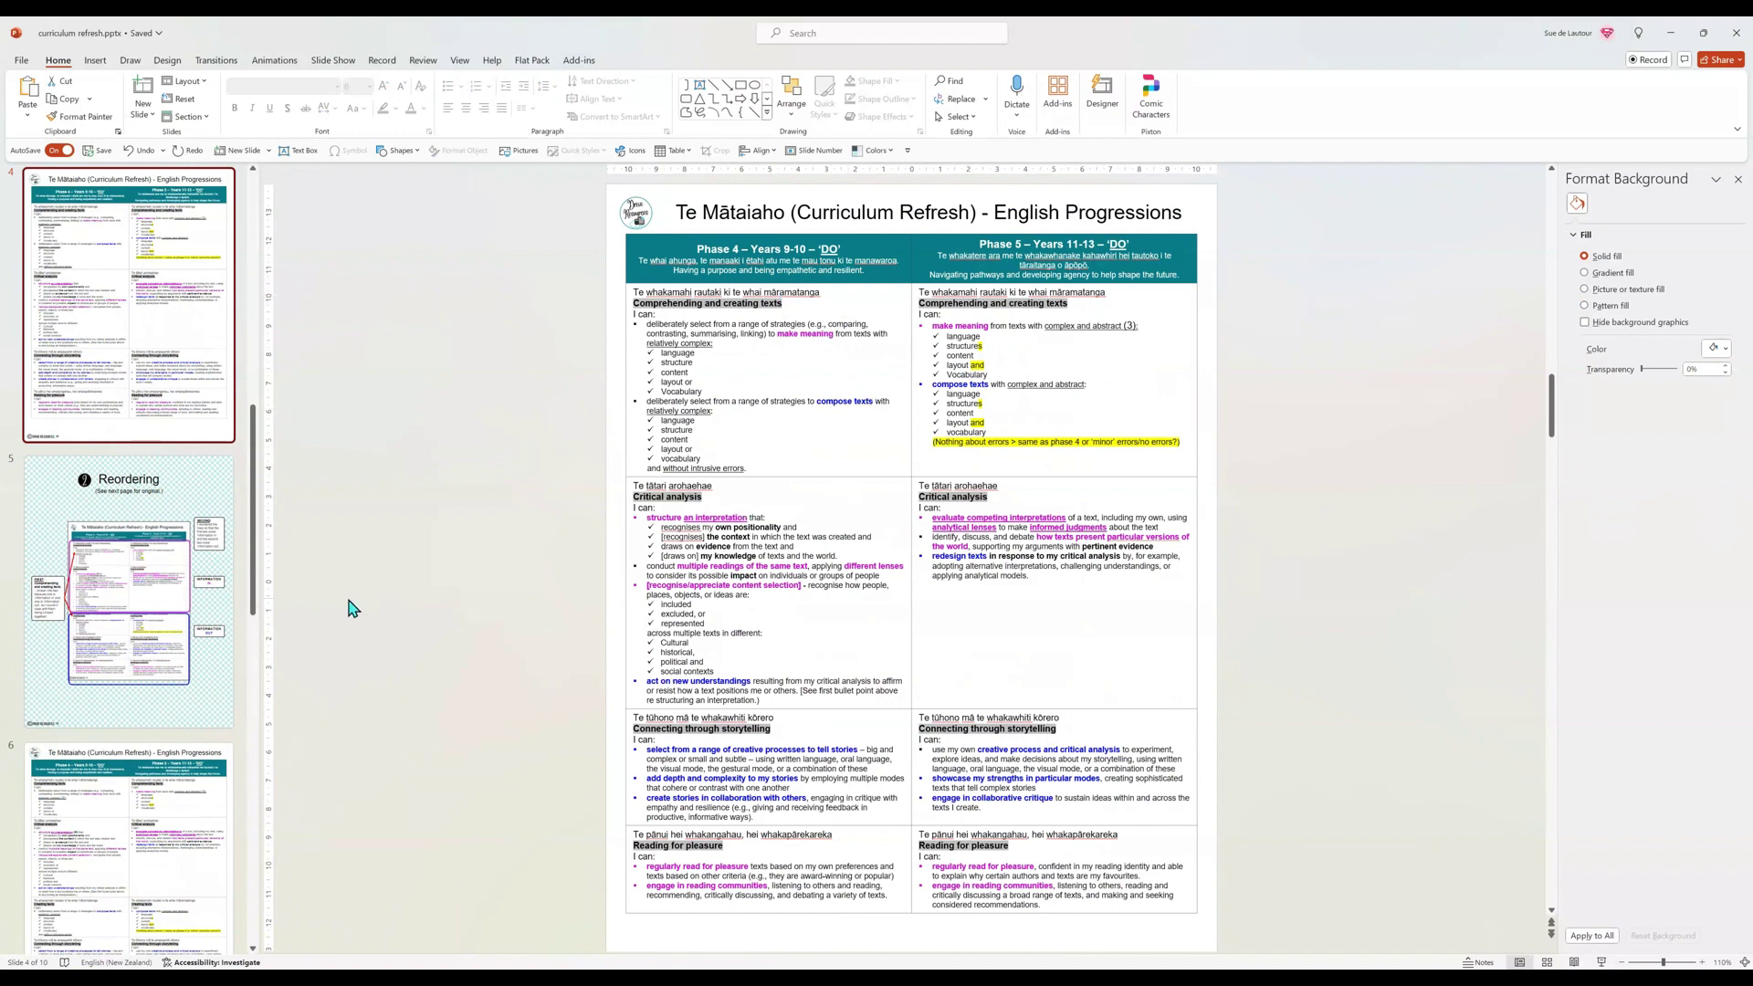
left_click(184, 692)
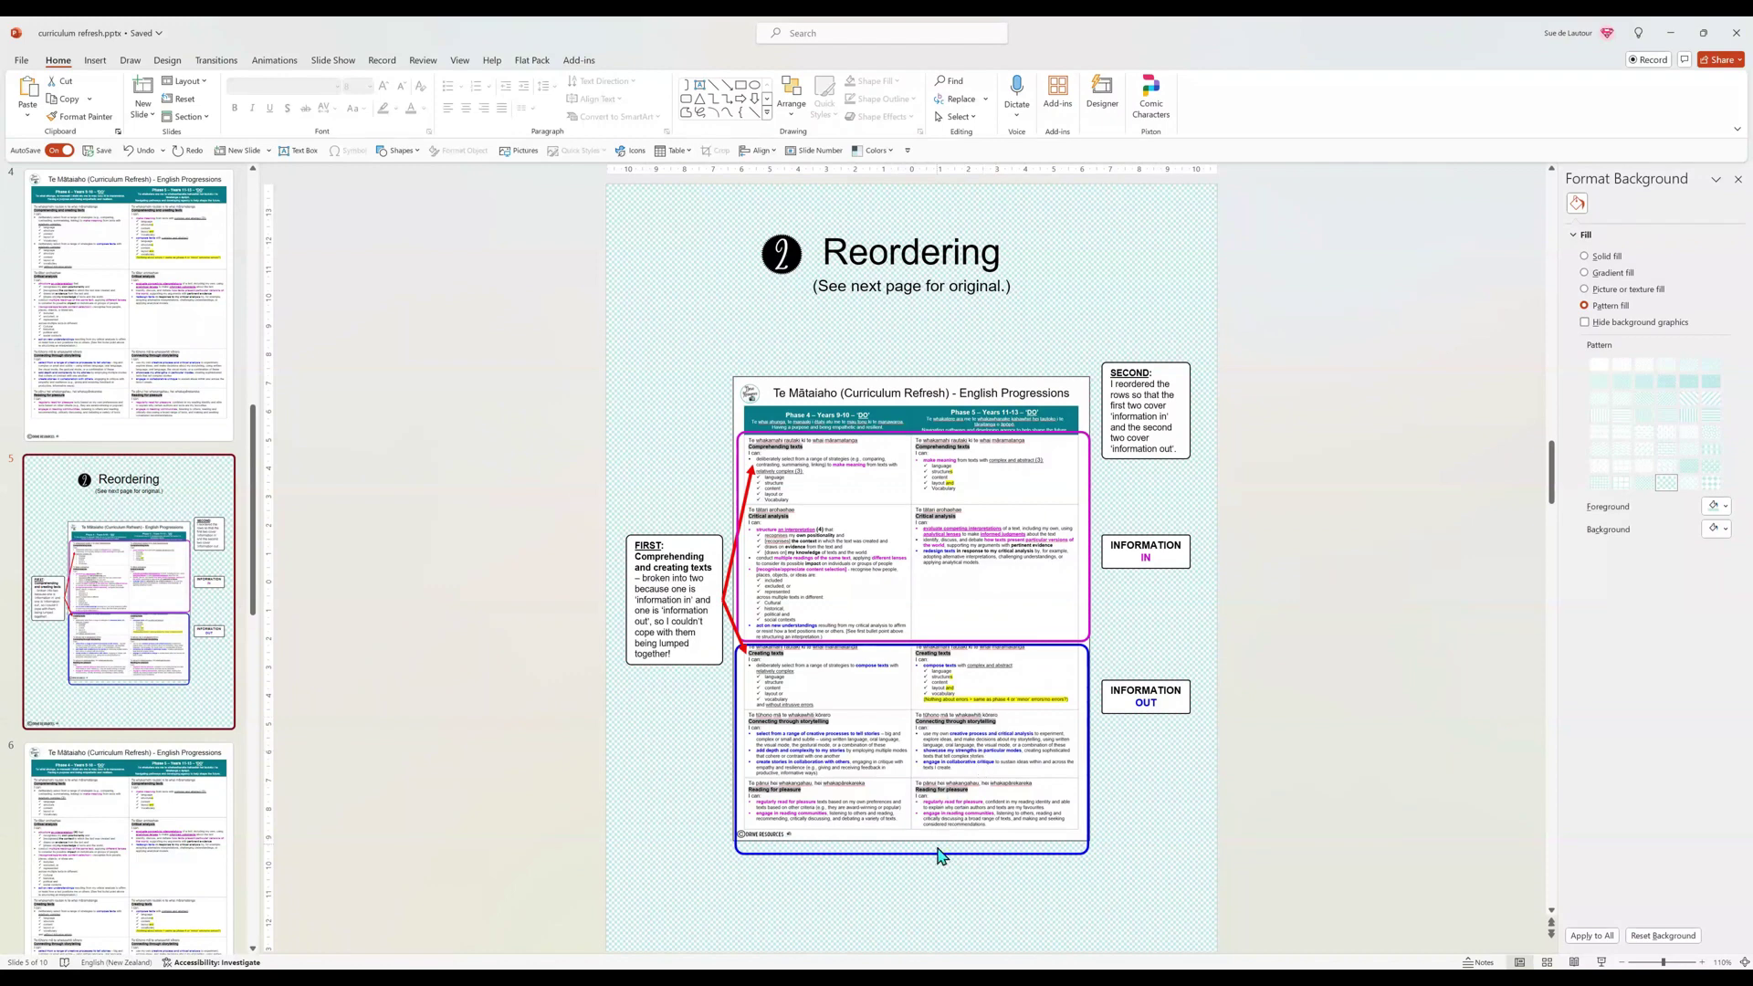
Shorten the blue Information Out frame on the Reordering slide so it ends above the Reading for pleasure row
left_click(915, 853)
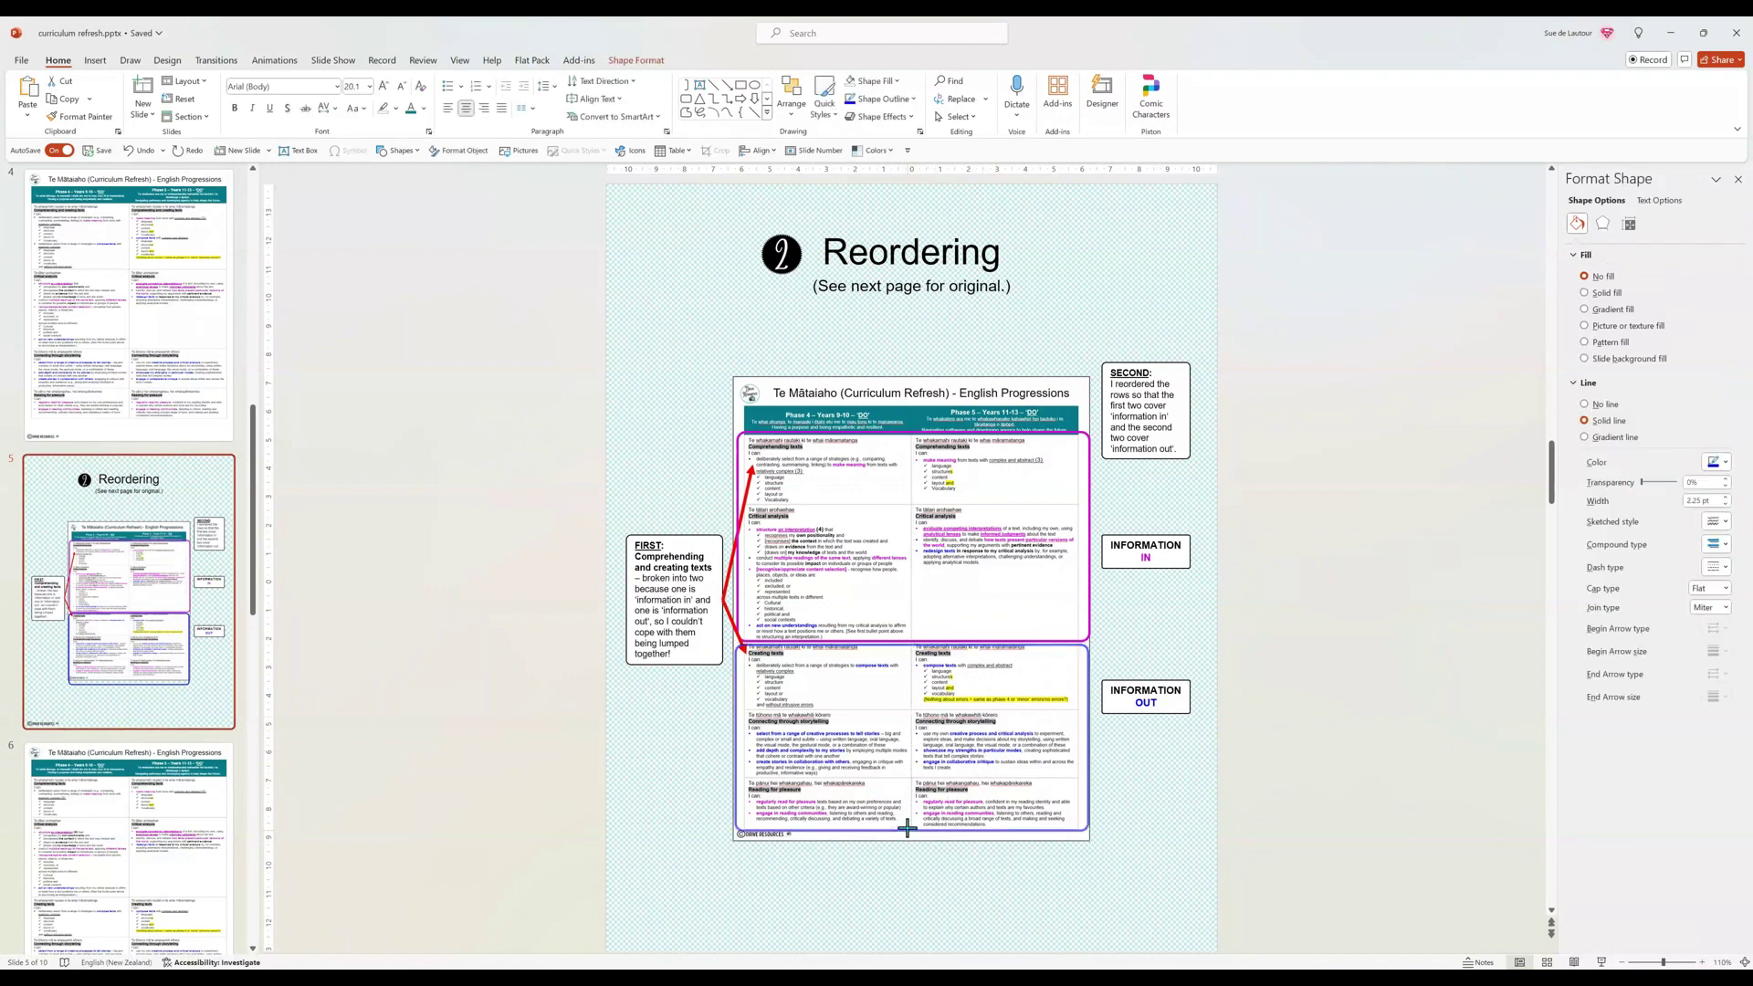
left_click_drag(908, 829, 904, 775)
left_click(717, 846)
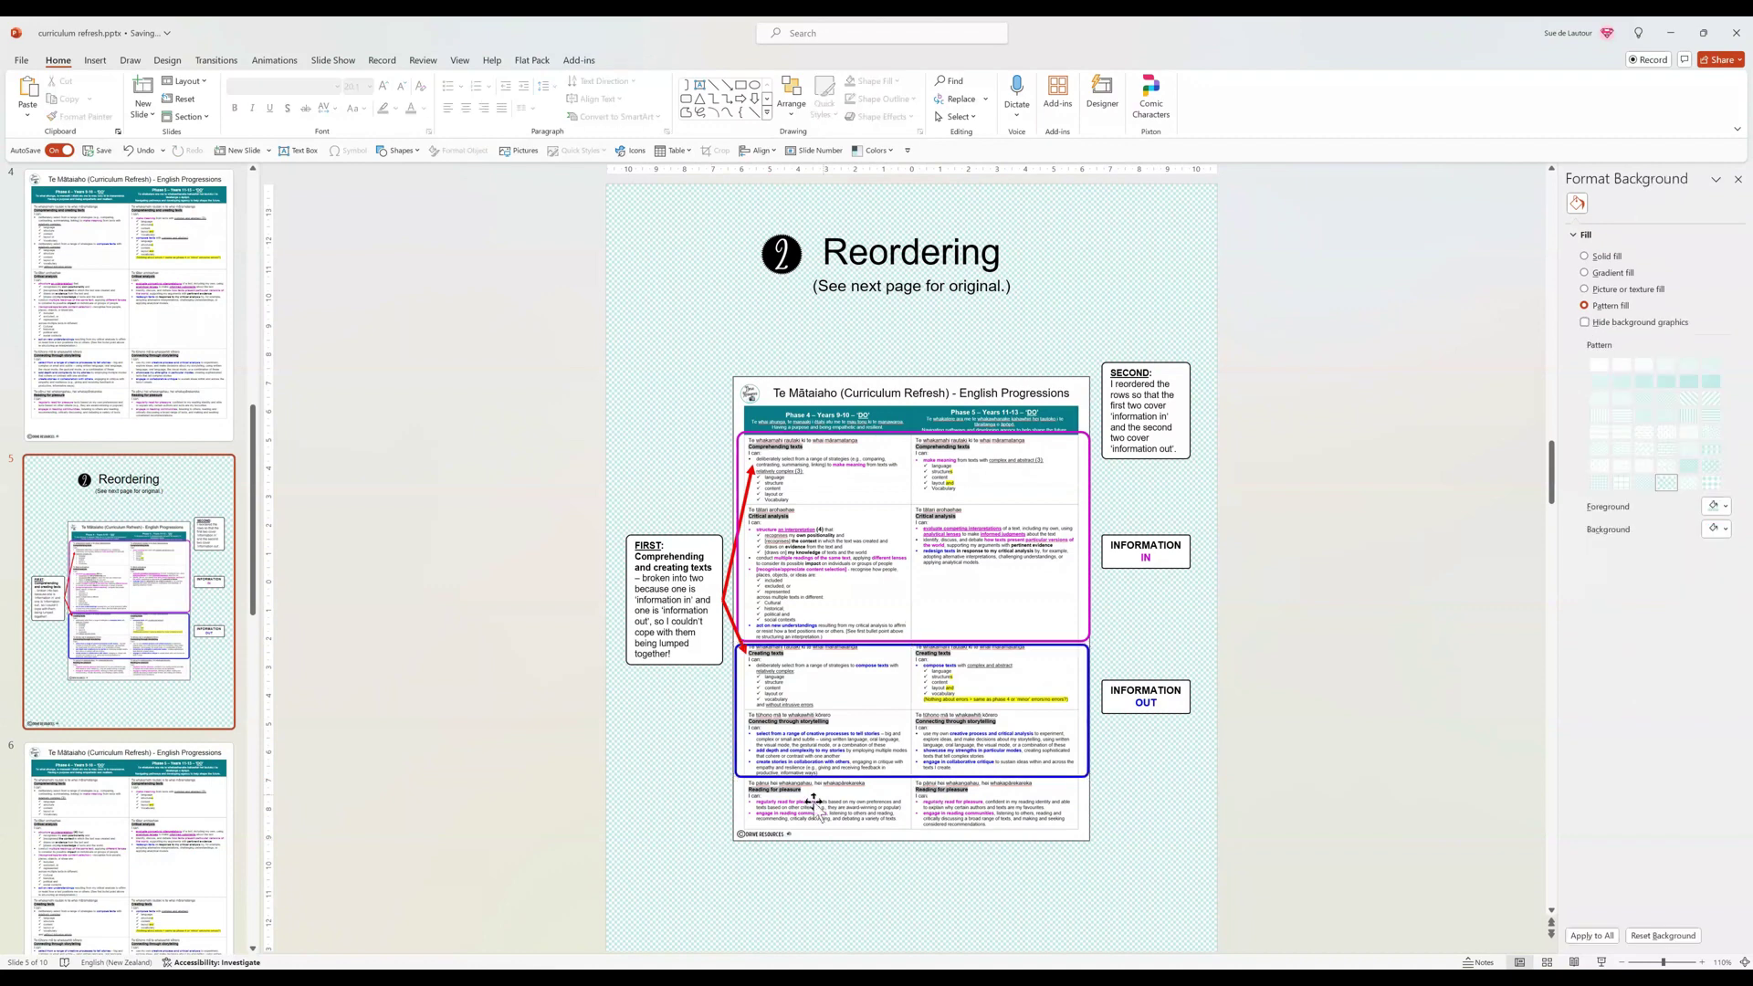
Examine the reordered English Progressions table on slide 6 and open the Processing – My Final Interpretation slide
left_click(164, 819)
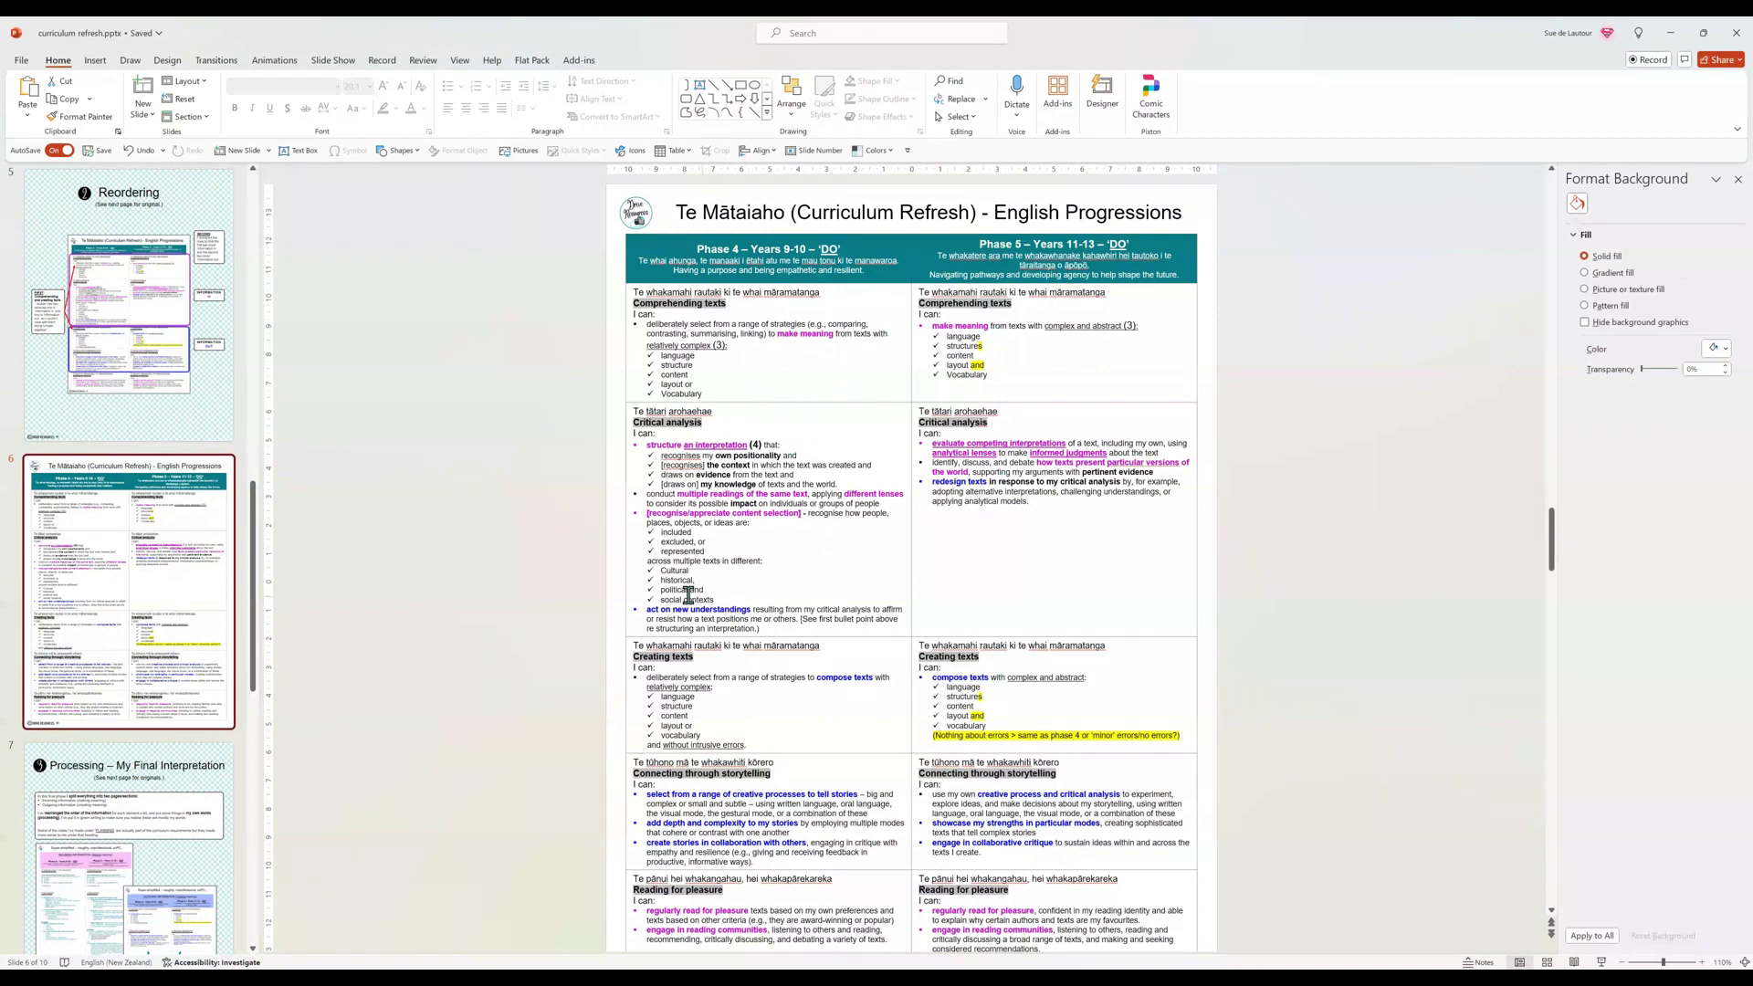
scroll(144, 789, "down", 3)
left_click(169, 671)
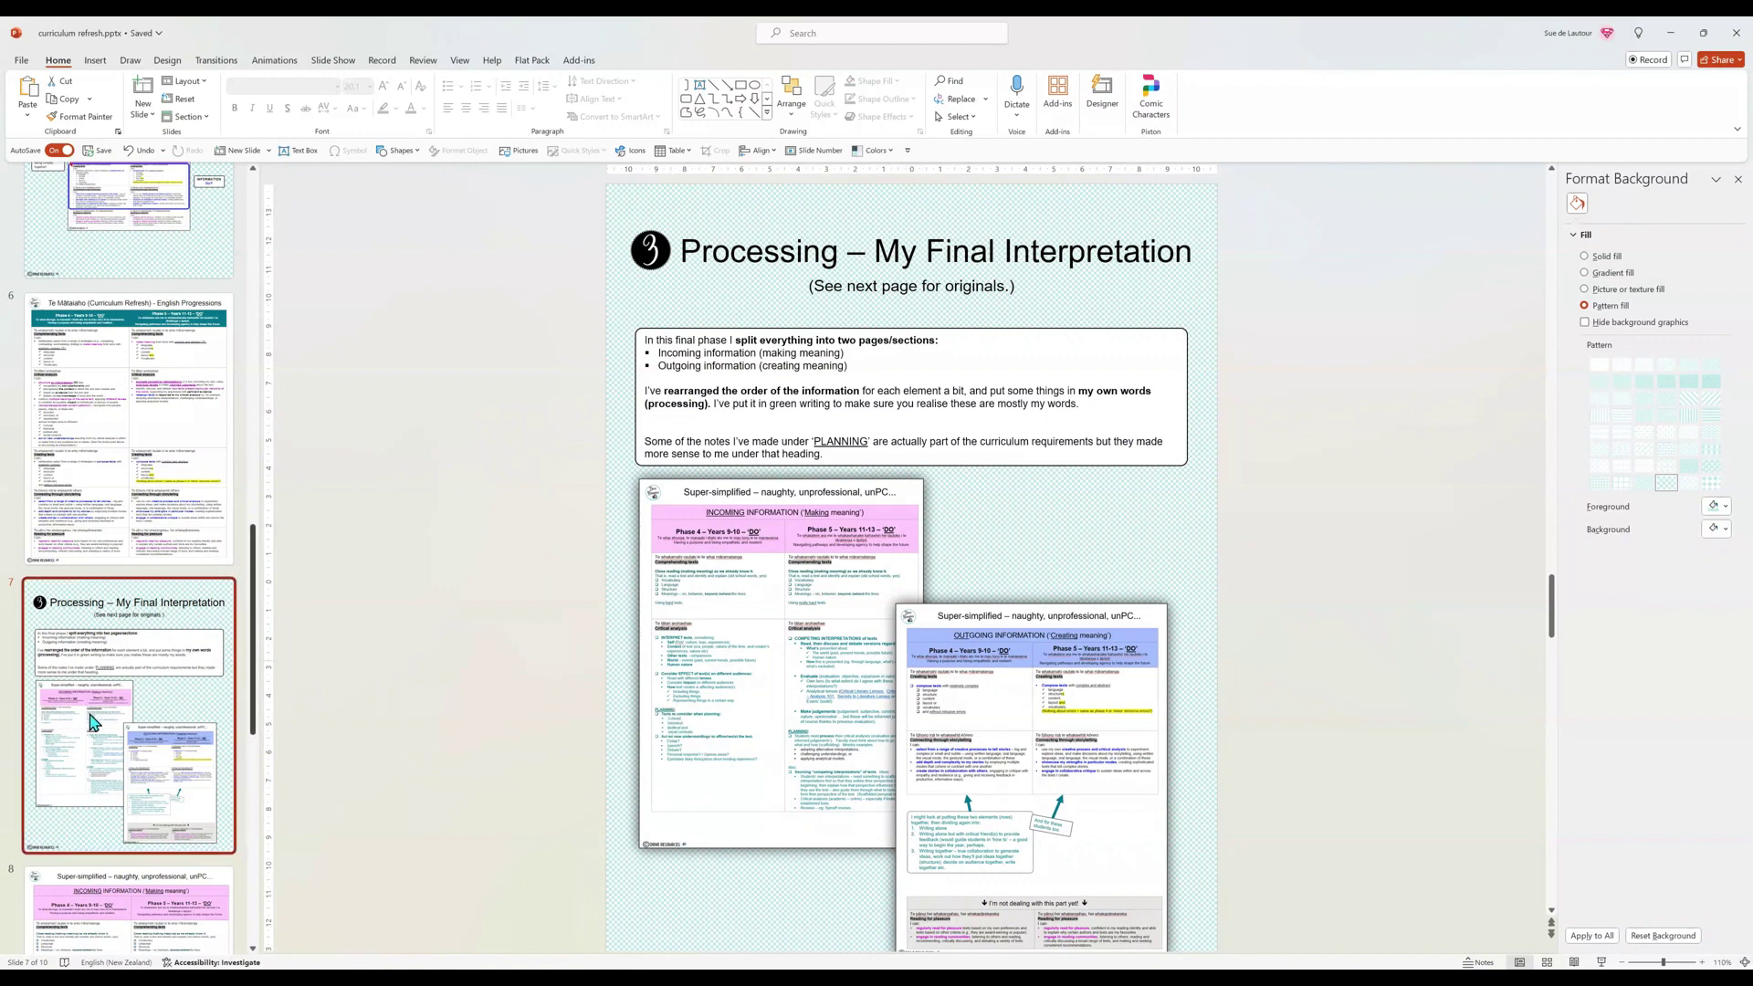
Open the super-simplified Incoming Information slide and examine it, highlighting the Phase 4 PLANNING heading
scroll(96, 739, "down", 3)
left_click(114, 698)
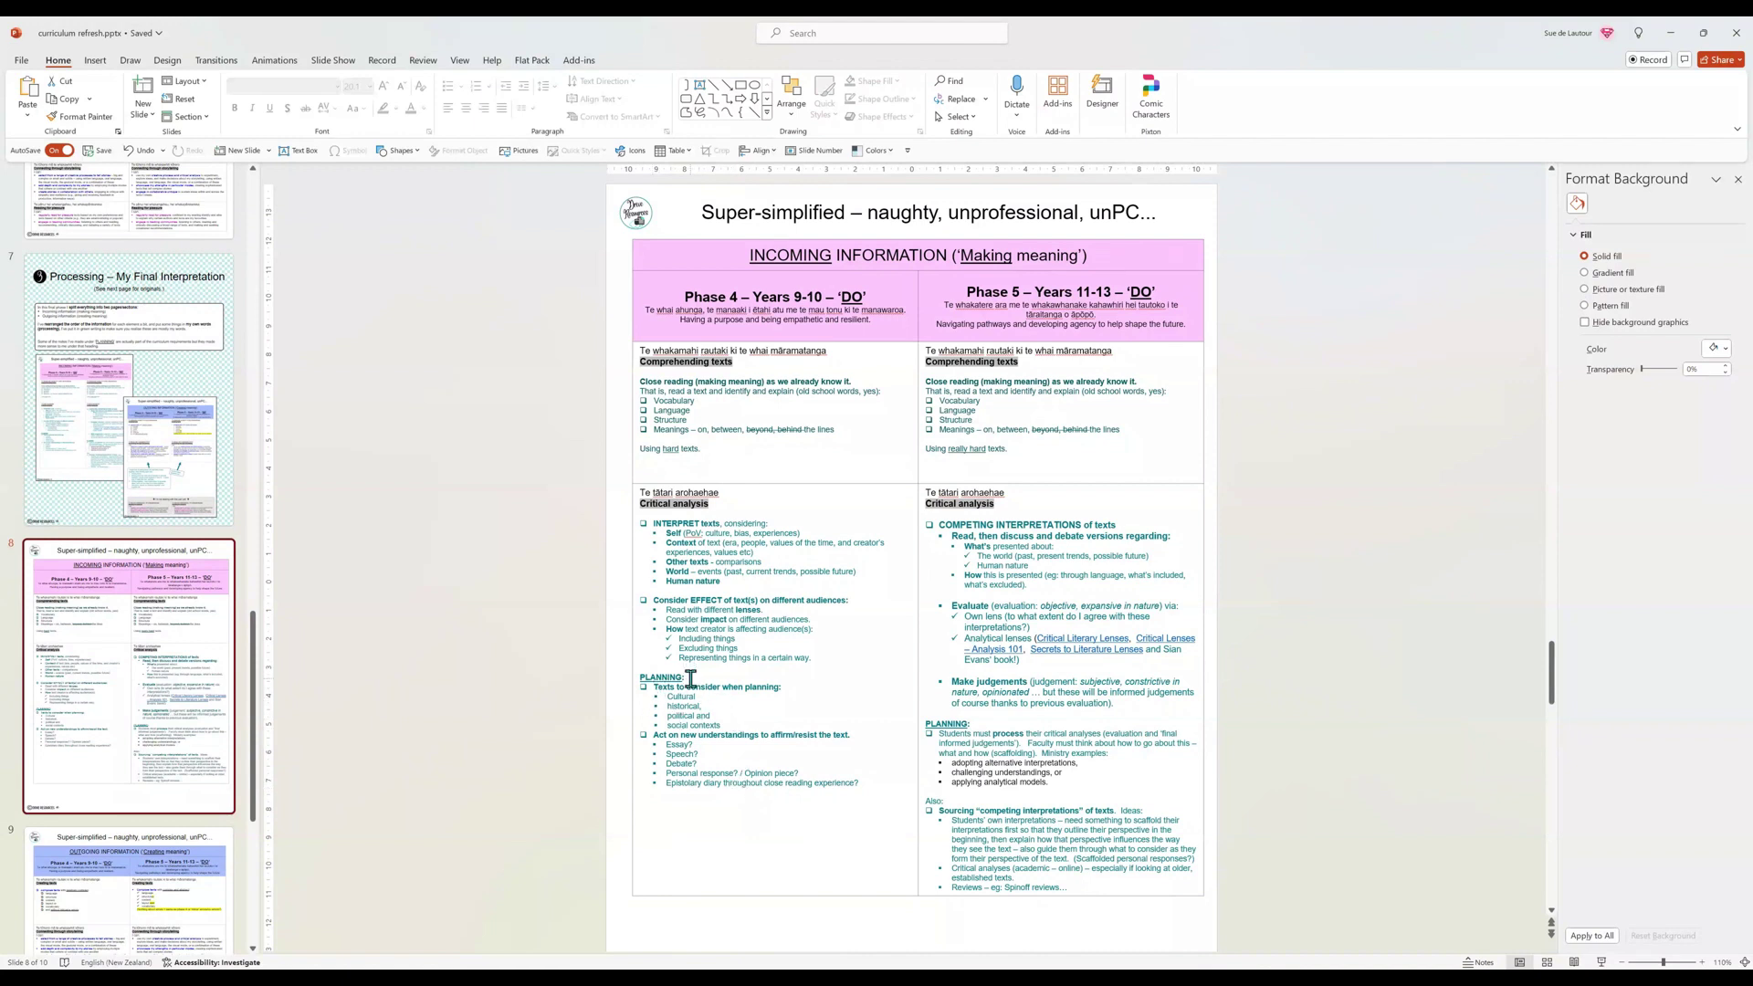
double_click(662, 679)
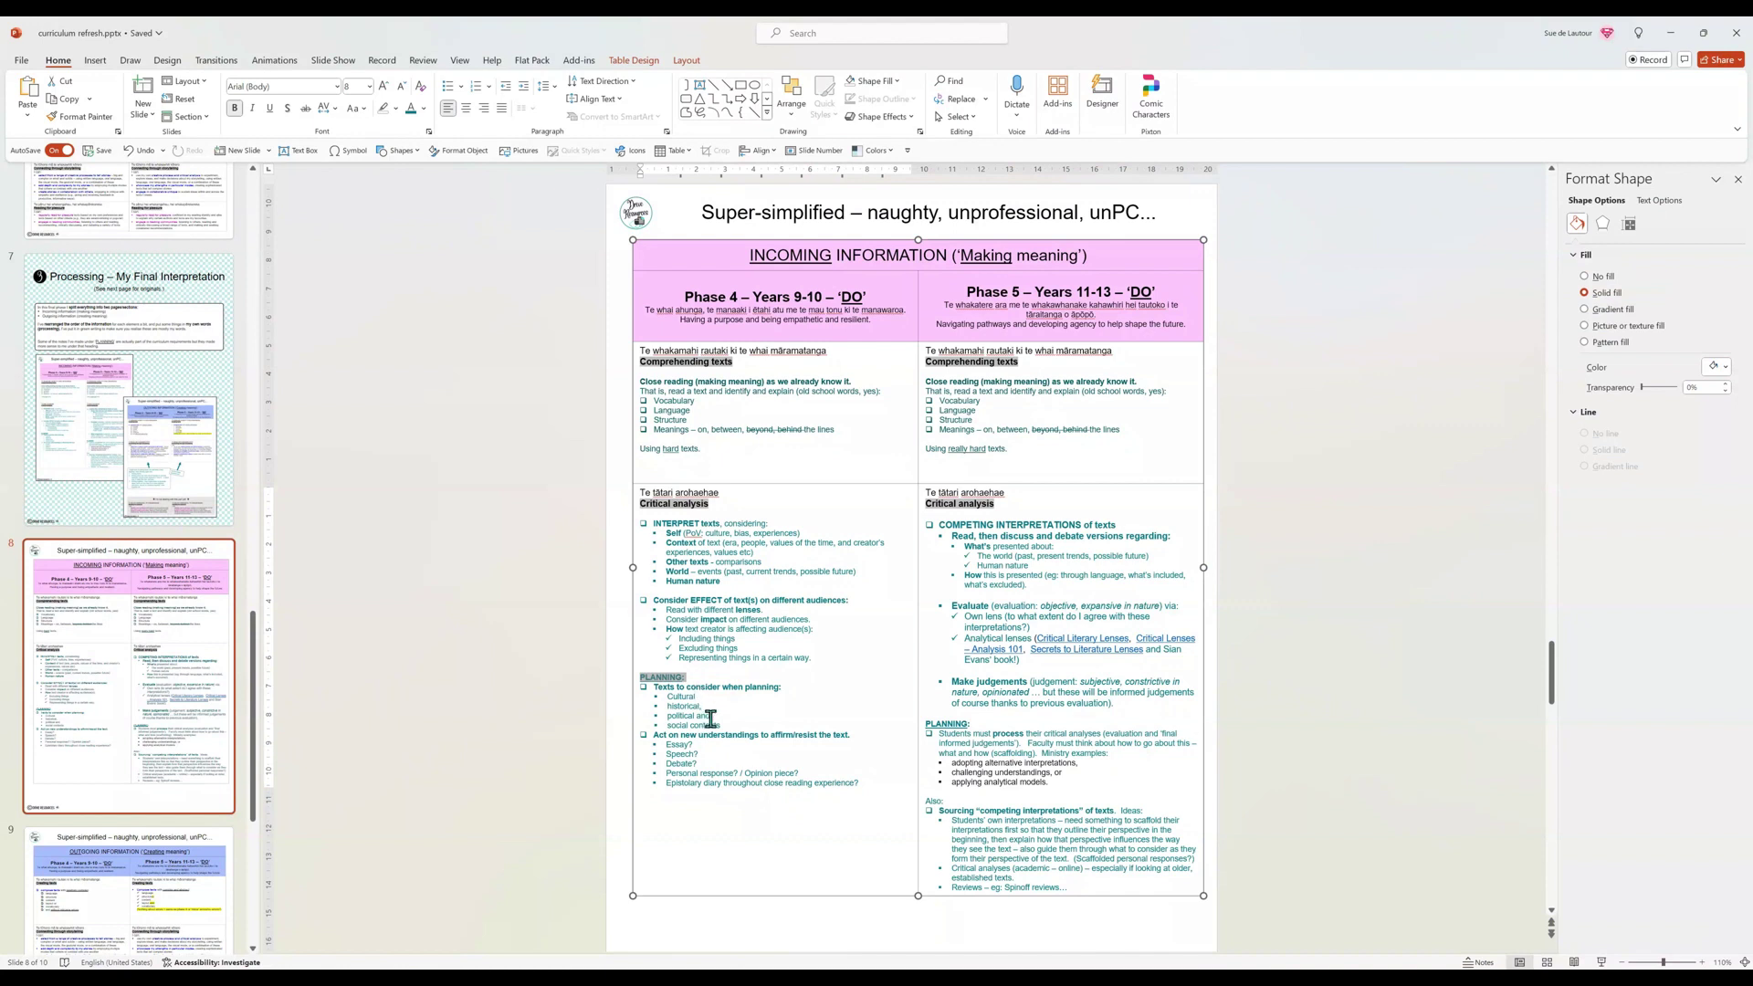
left_click(752, 718)
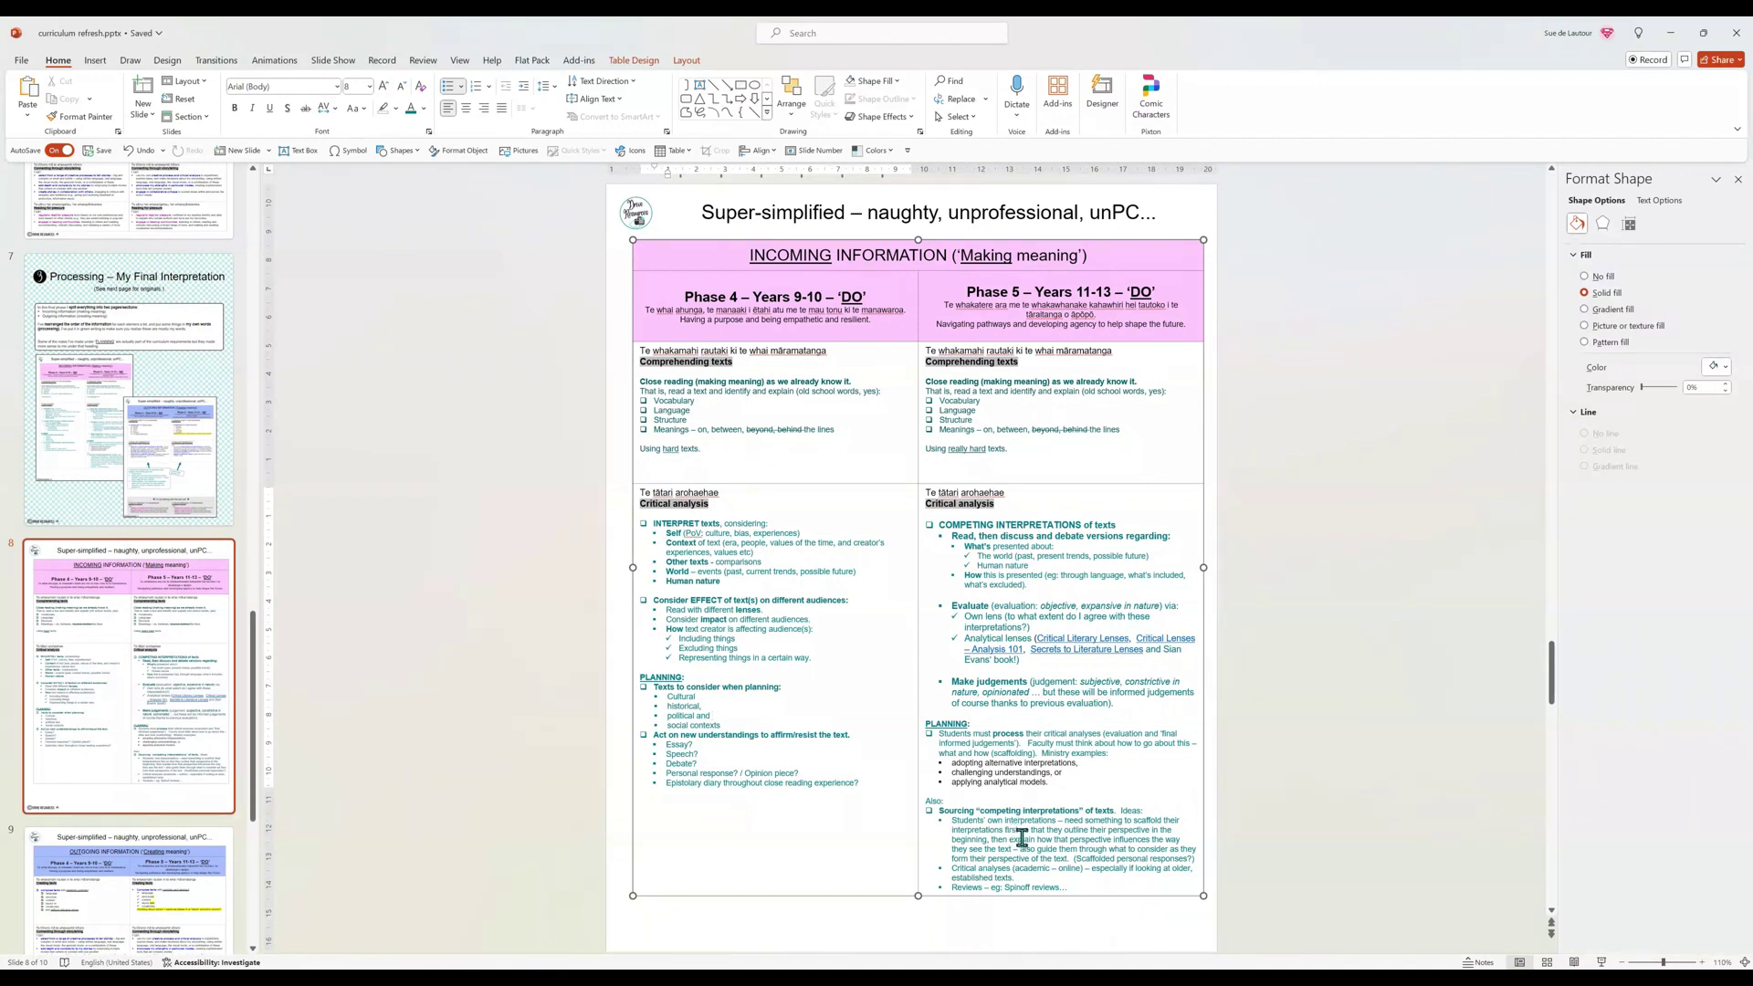
Open the super-simplified Outgoing Information slide and examine it down to the Reading for pleasure section
left_click(158, 868)
left_click(155, 796)
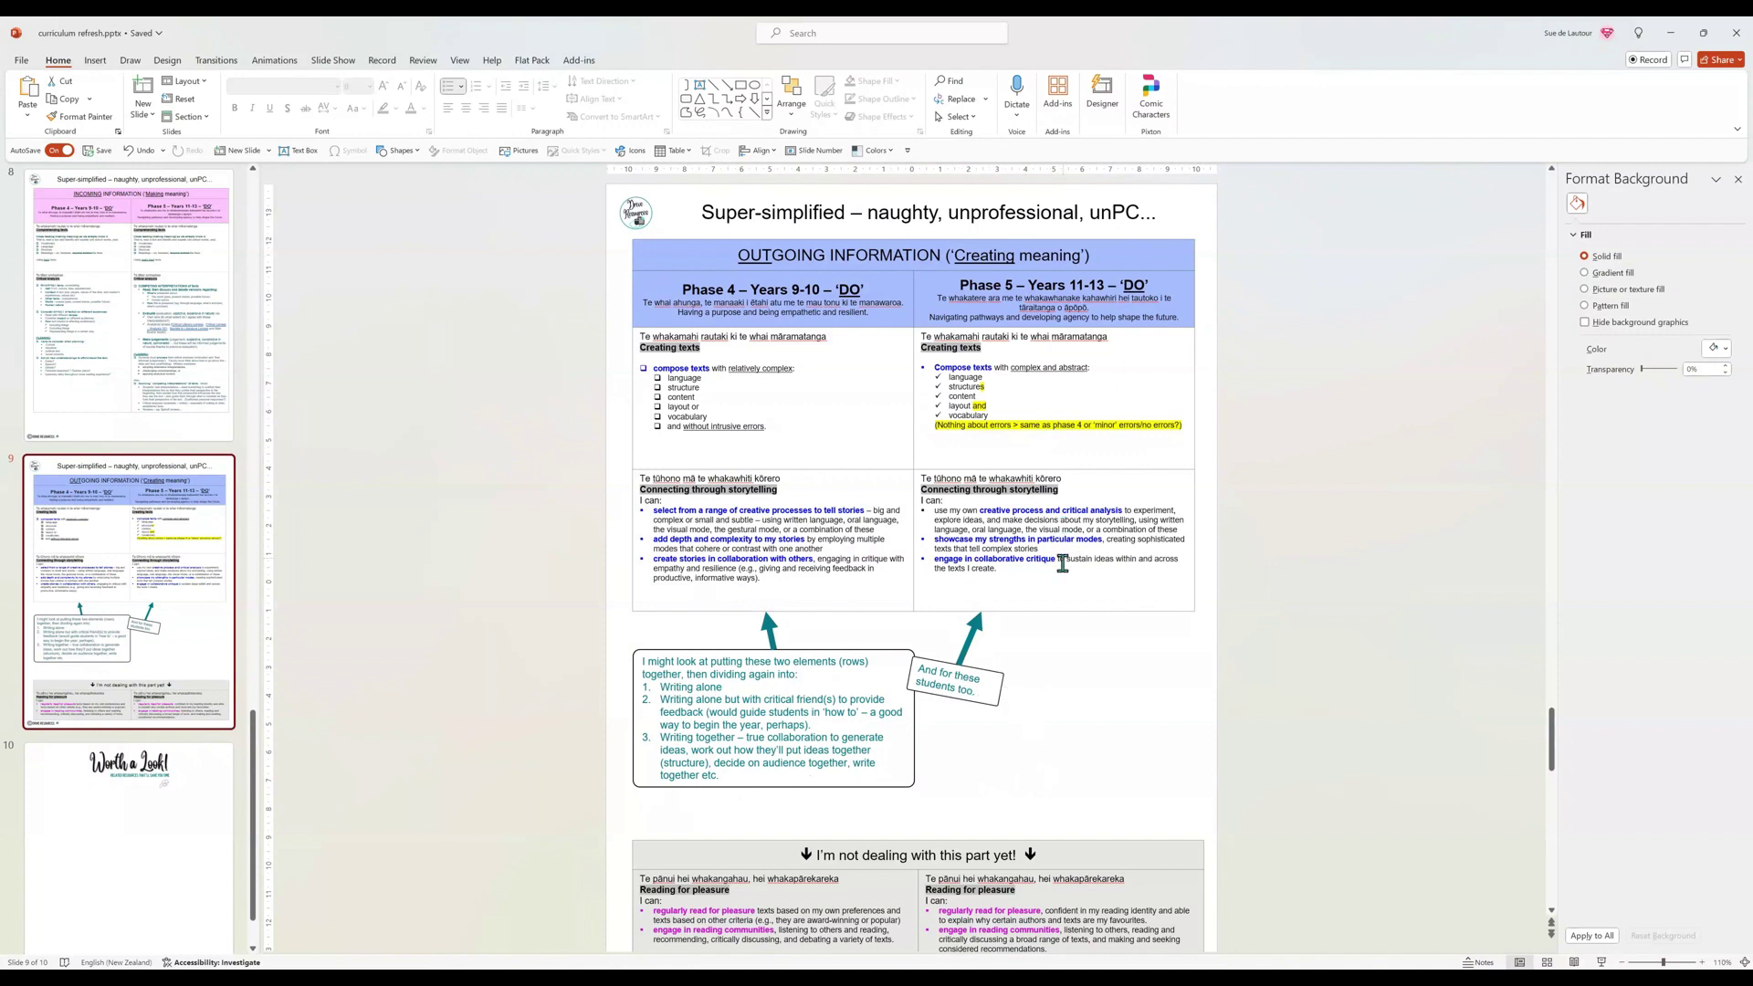
scroll(1079, 730, "down", 1)
left_click(1076, 731)
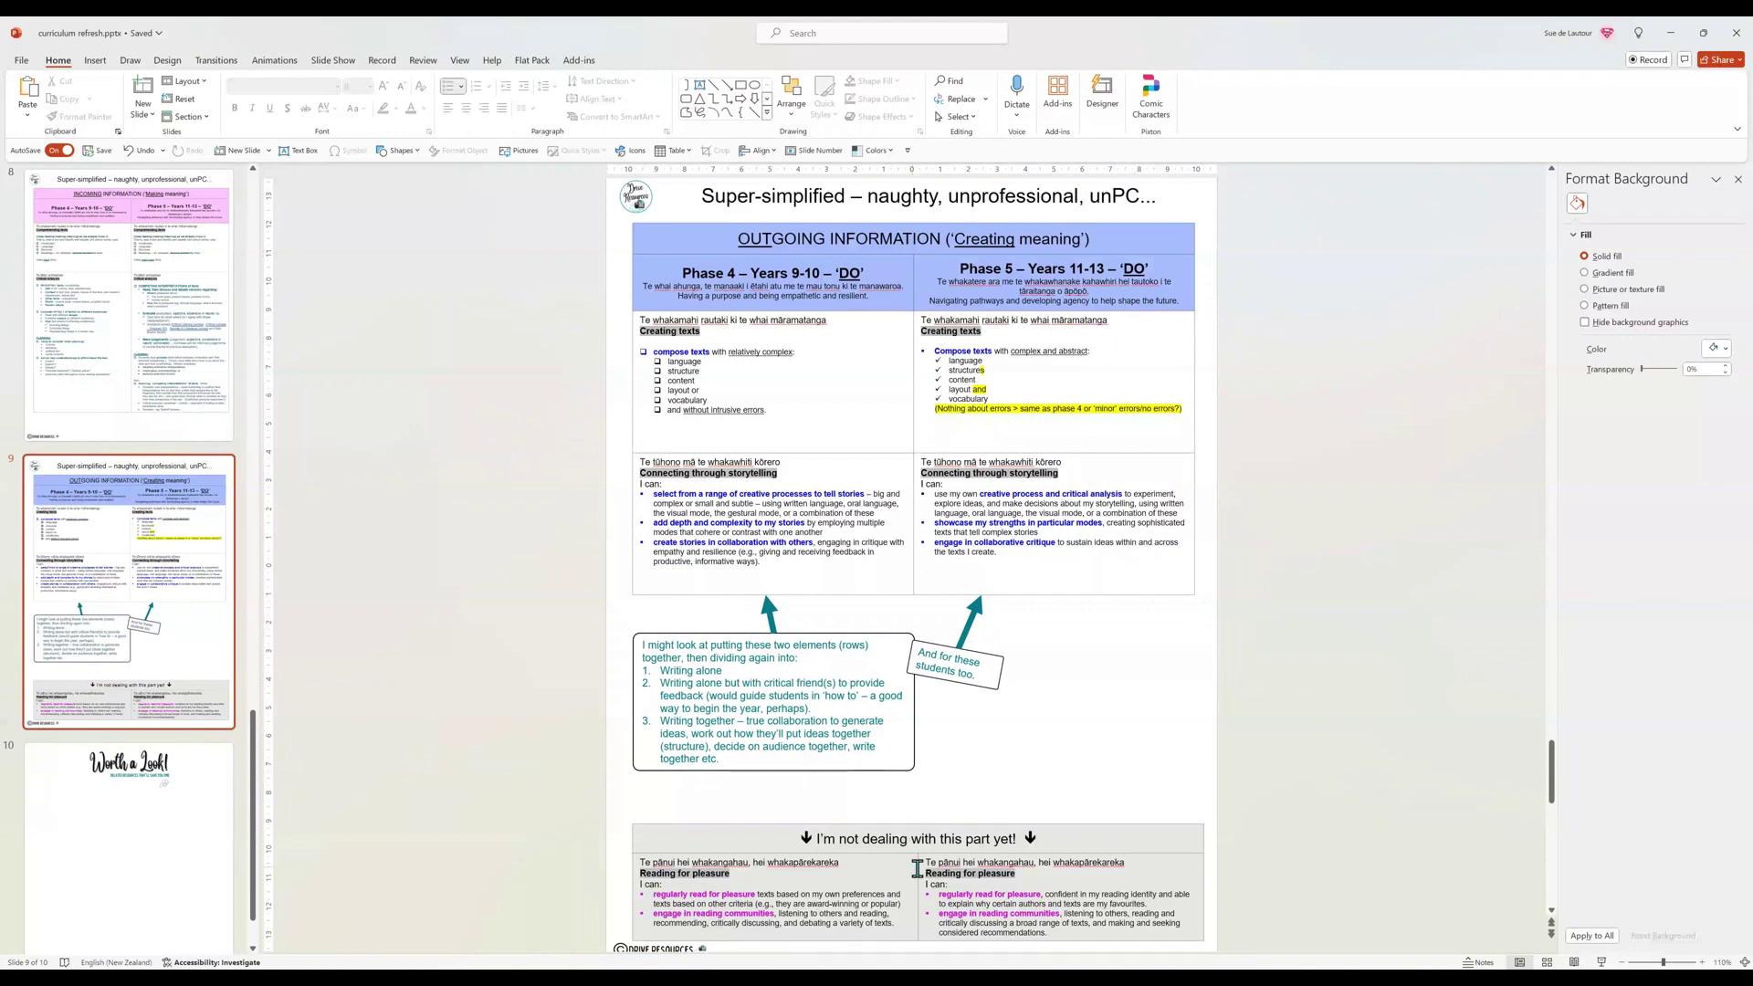
Go back up the slide list to the Processing – My Final Interpretation slide
left_click(132, 589)
scroll(133, 621, "up", 5)
scroll(133, 645, "up", 2)
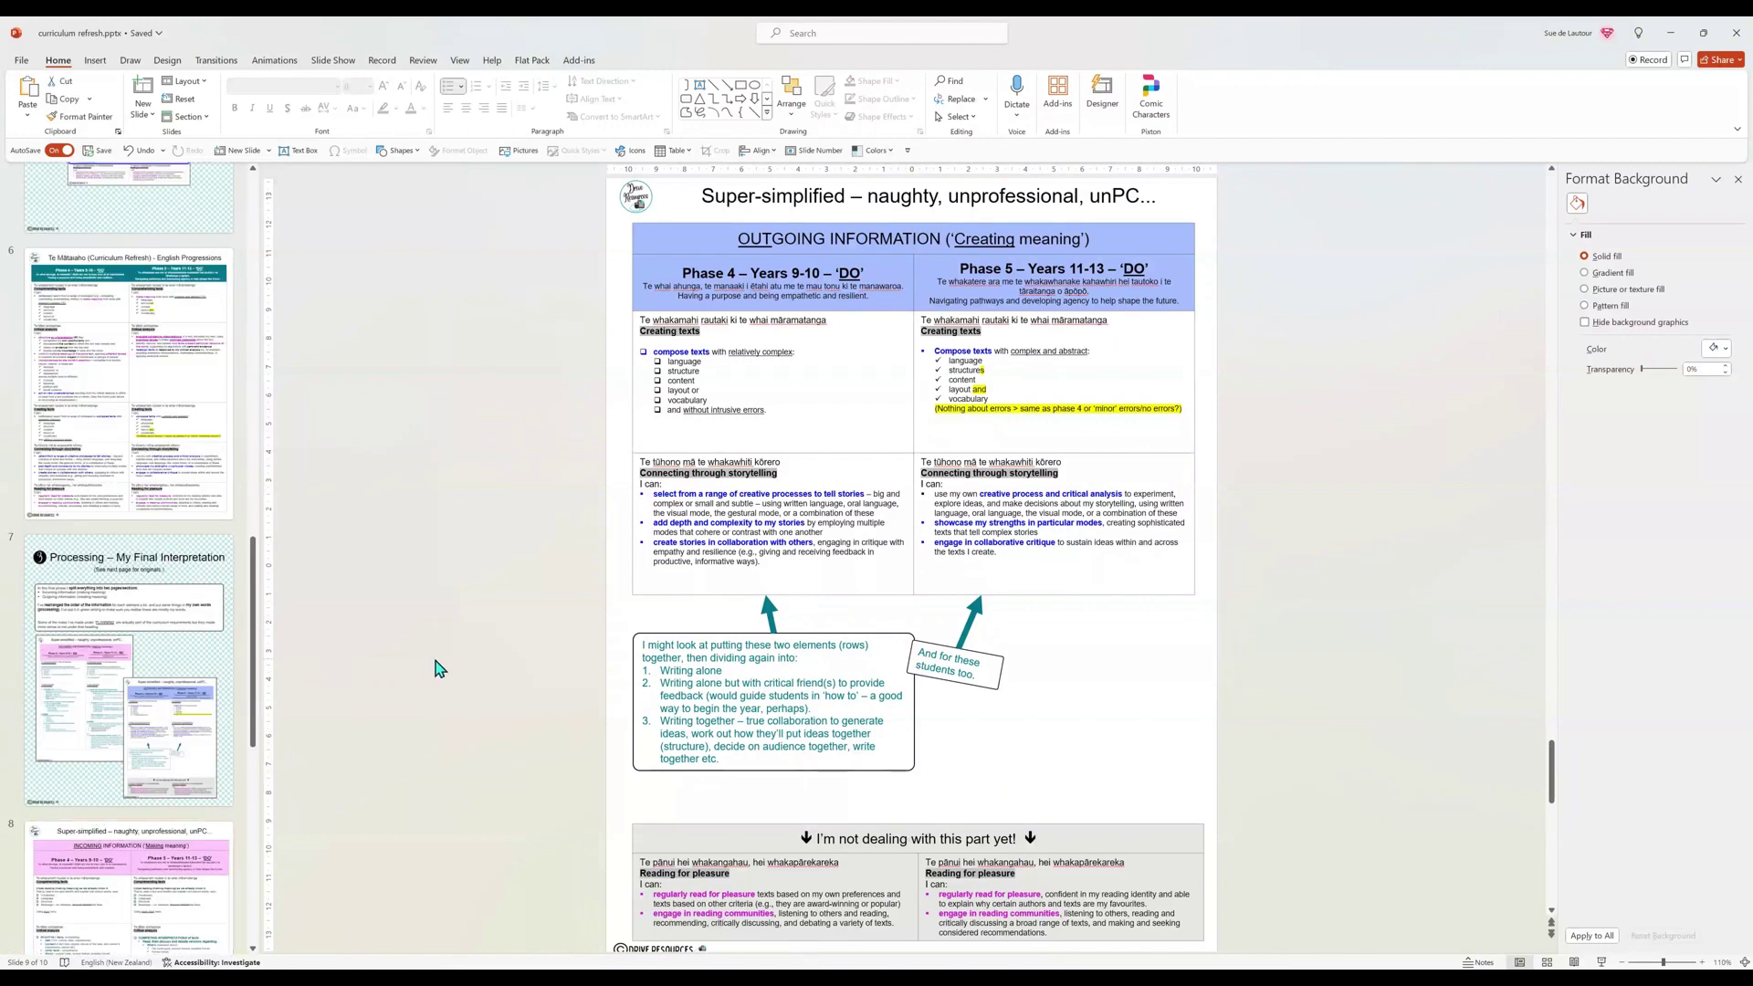